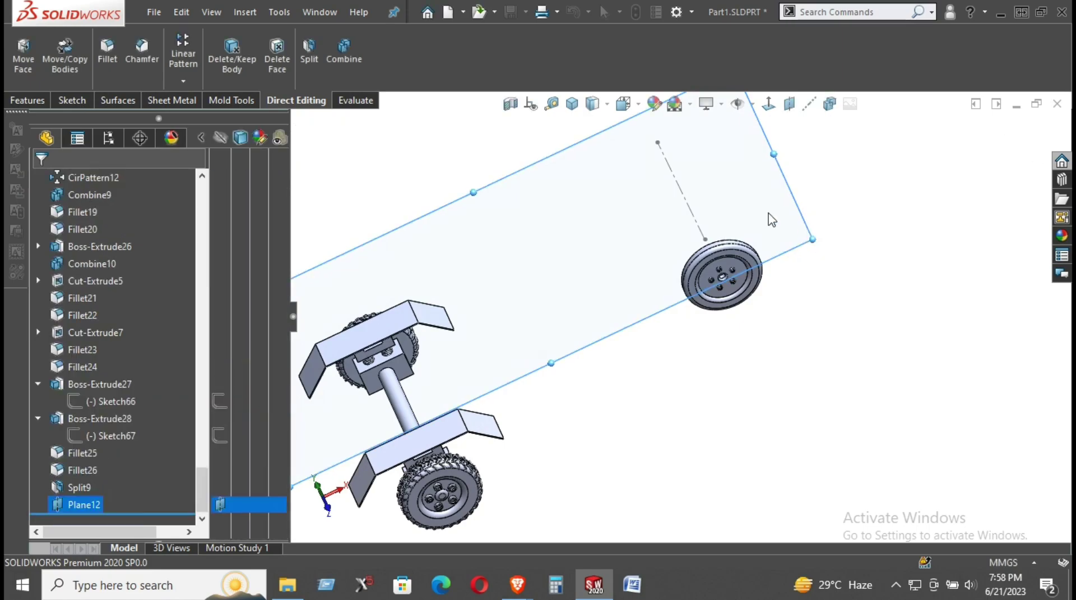
# Start a sketch on Plane12 and view the plane face-on at the plain wheel.
pyautogui.rightClick(763, 208)
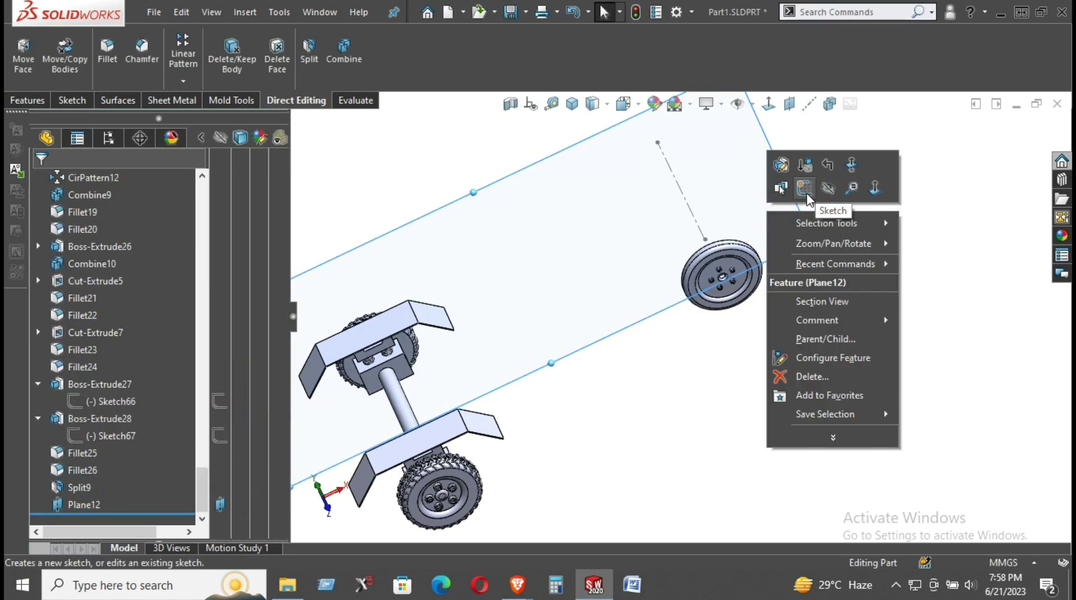
pyautogui.click(804, 188)
pyautogui.click(768, 103)
pyautogui.scroll(-3, 828, 307)
pyautogui.scroll(-2, 833, 335)
pyautogui.scroll(3, 833, 335)
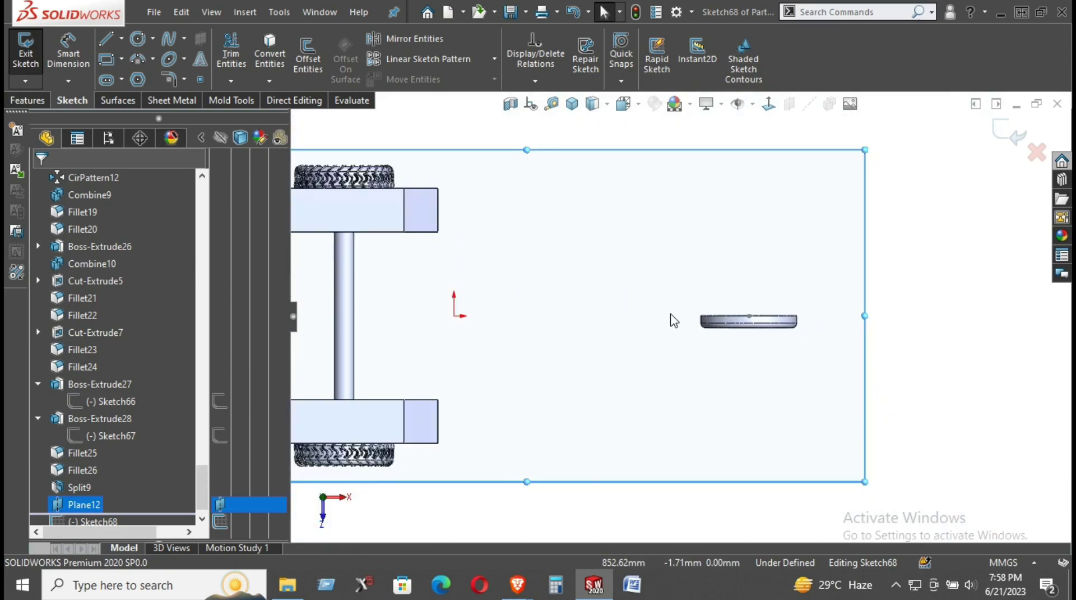
pyautogui.scroll(-4, 655, 320)
pyautogui.scroll(4, 797, 326)
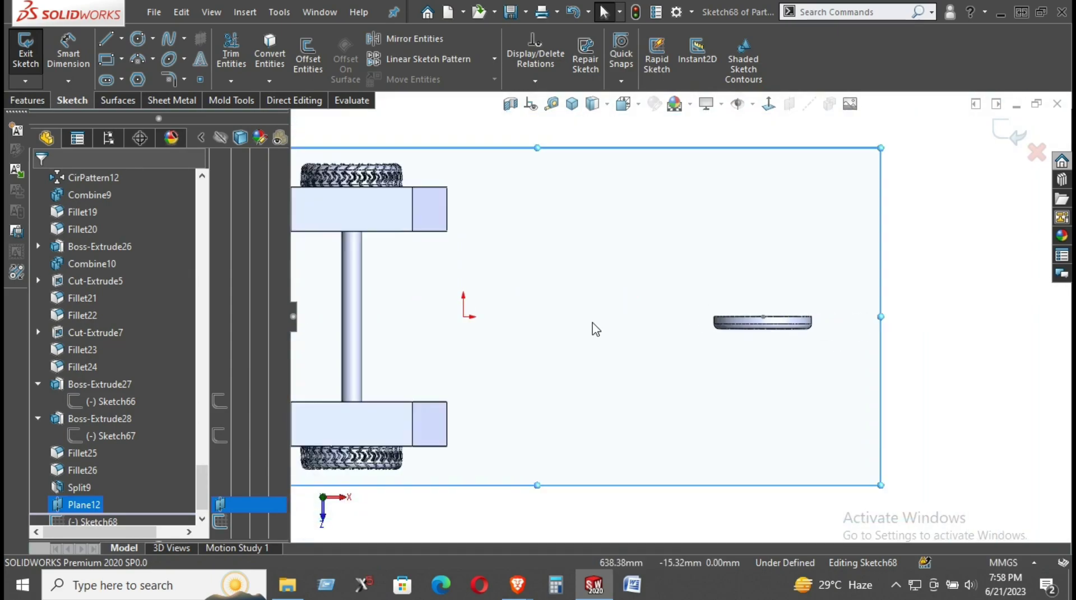
pyautogui.scroll(-5, 774, 321)
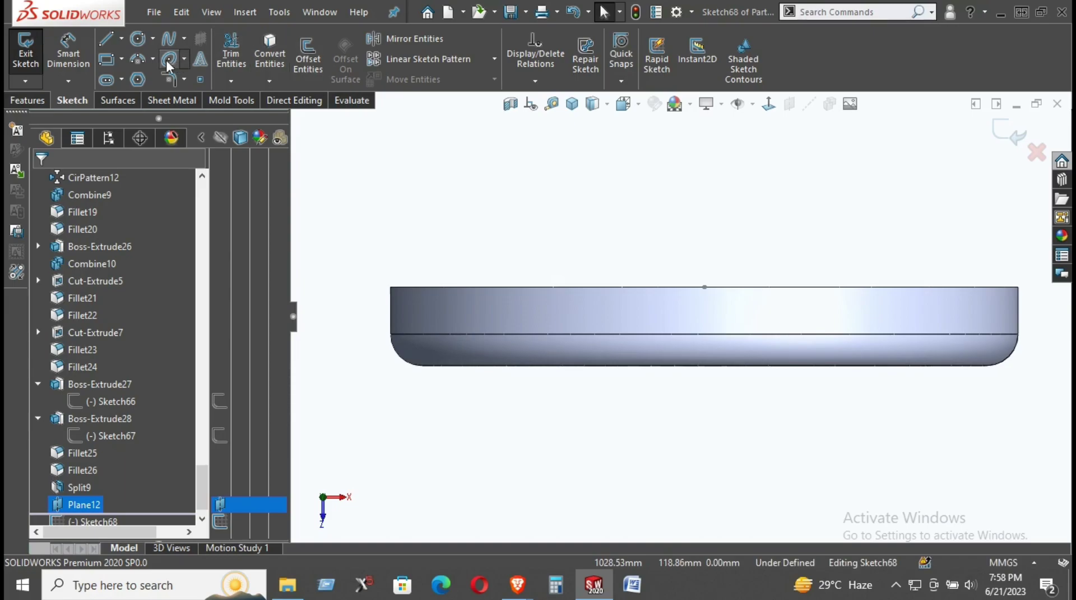
# Sketch a two-point, nearly vertical spline about 80 mm long across the full width of the plain wheel.
pyautogui.click(169, 39)
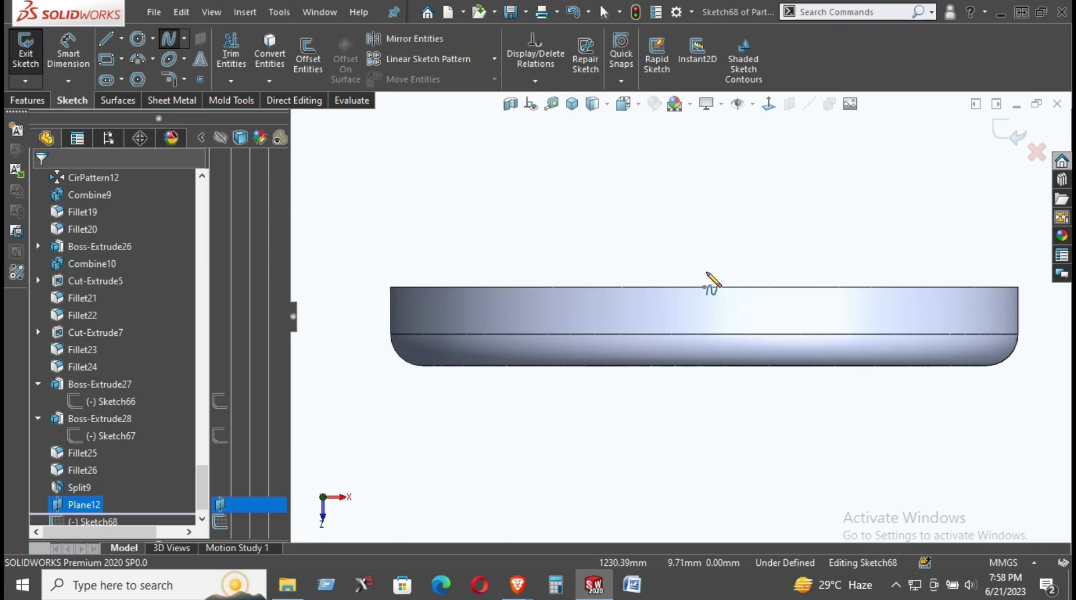
pyautogui.click(706, 272)
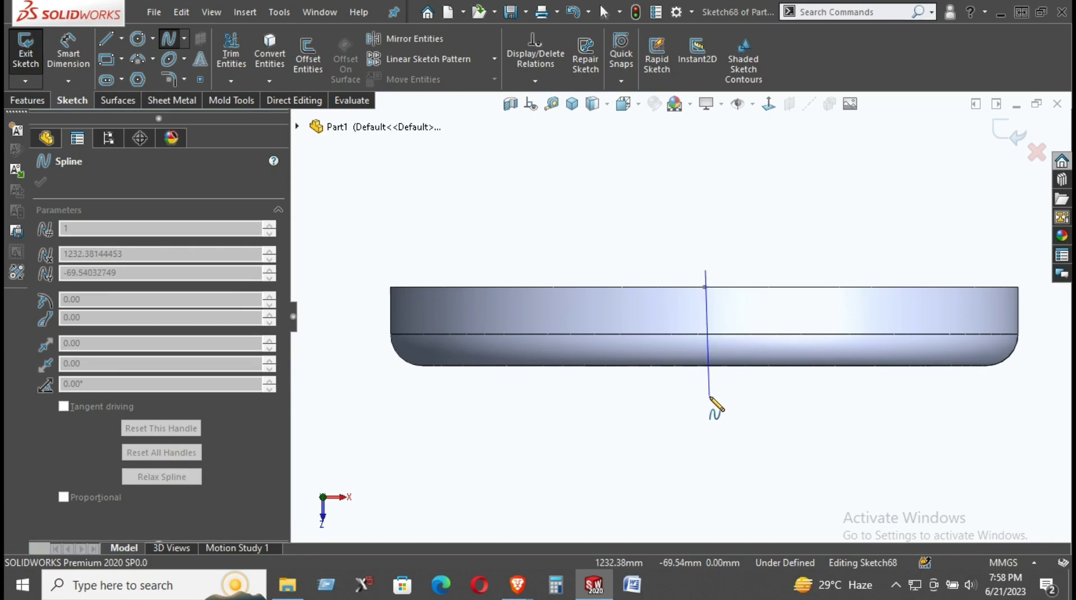
pyautogui.click(708, 396)
pyautogui.rightClick(733, 239)
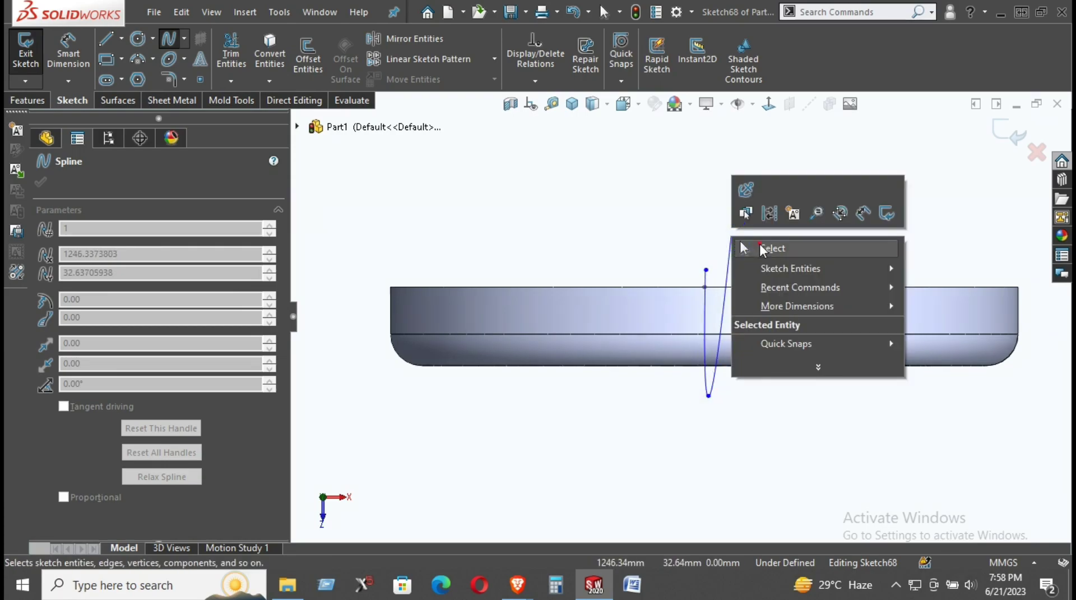
pyautogui.click(757, 248)
# Bring the spline's lower end closer to the wheel edge and bend the spline into an S-curve with its end tangents.
pyautogui.click(707, 375)
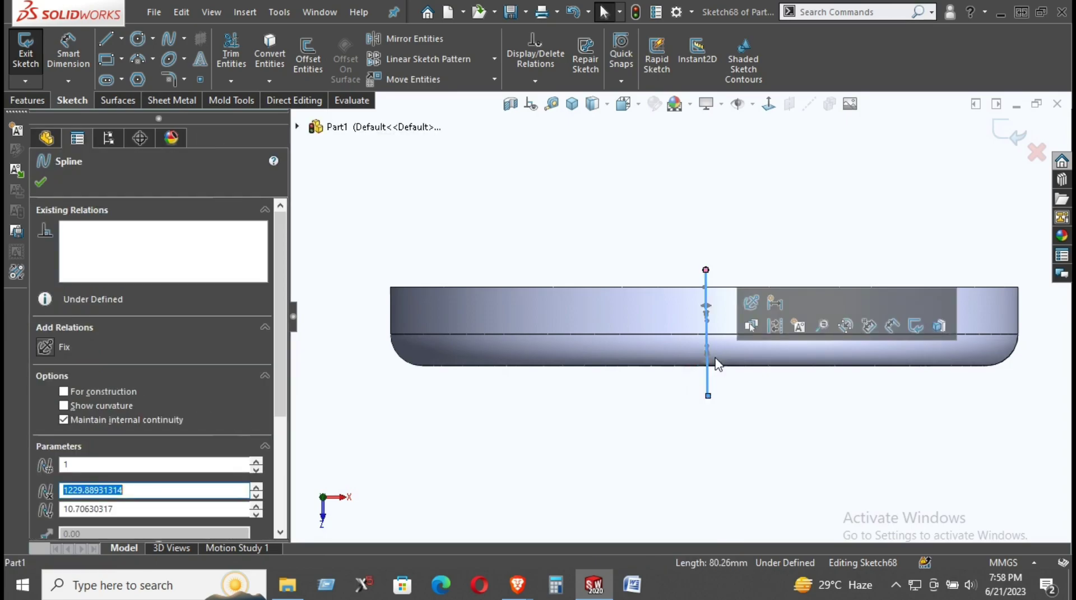
pyautogui.scroll(-4, 714, 397)
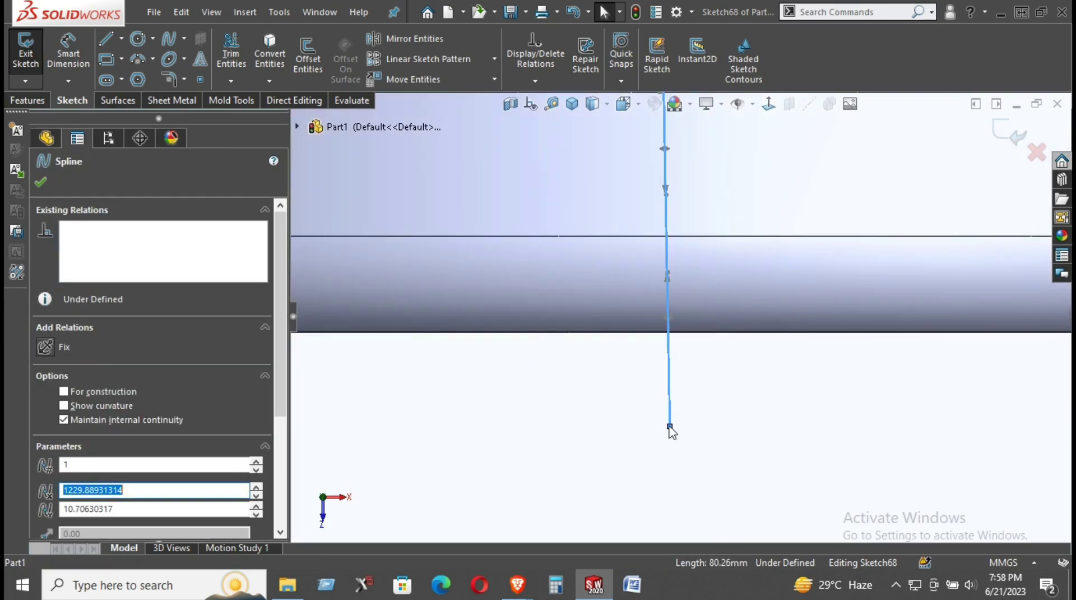
pyautogui.moveTo(674, 393); pyautogui.dragTo(671, 340)
pyautogui.moveTo(668, 126); pyautogui.dragTo(668, 148)
pyautogui.moveTo(668, 224); pyautogui.dragTo(723, 199)
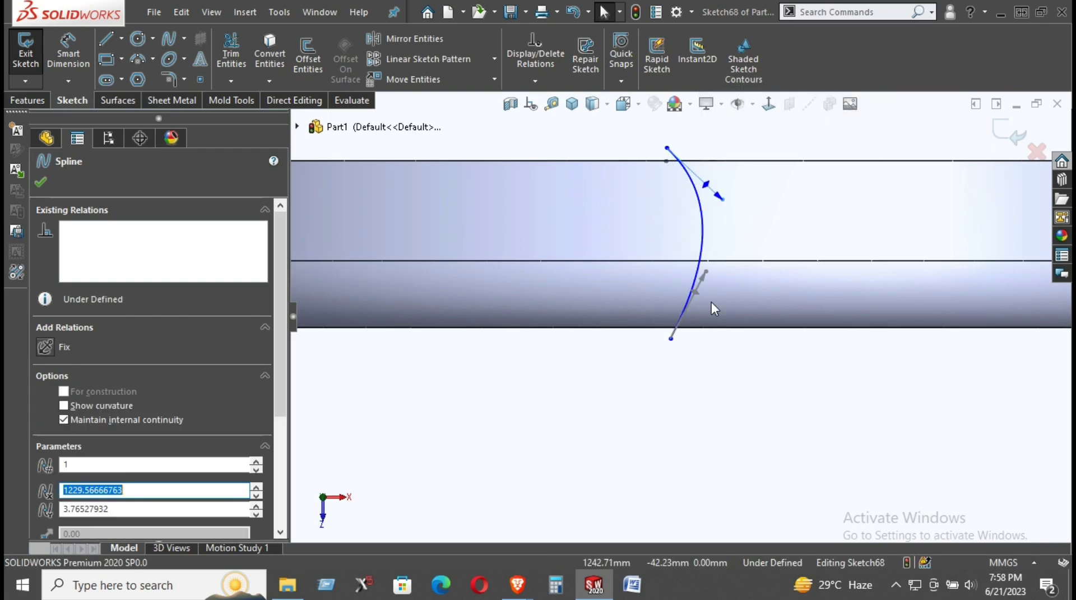
pyautogui.moveTo(704, 270); pyautogui.dragTo(604, 274)
pyautogui.moveTo(705, 184); pyautogui.dragTo(673, 200)
pyautogui.scroll(3, 747, 250)
pyautogui.click(744, 202)
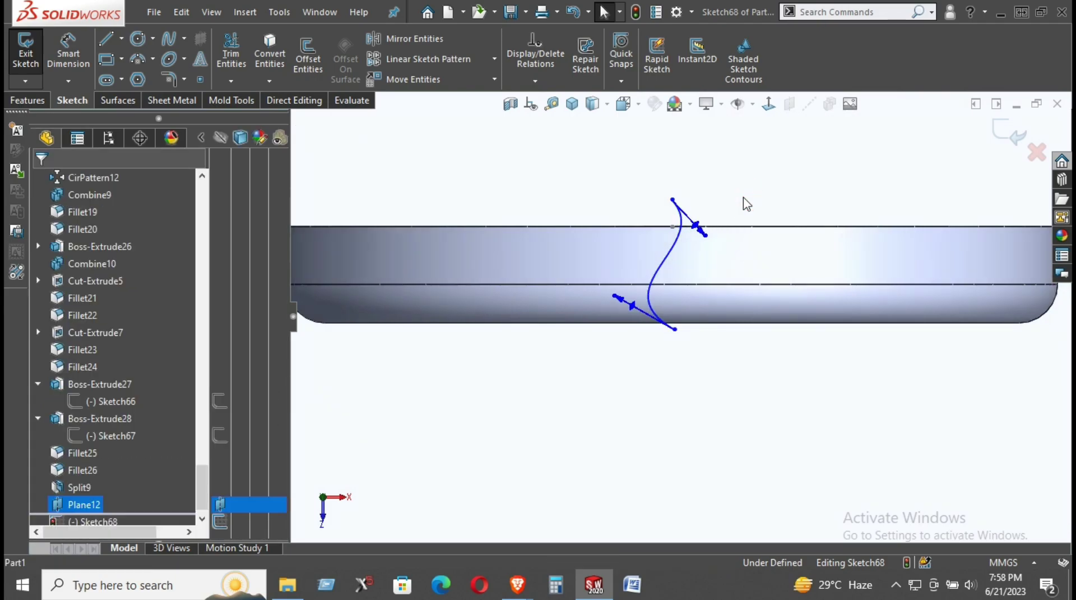
# Move the S-shaped spline's upper end farther out beyond the wheel's upper edge, using the existing treaded wheel as reference.
pyautogui.scroll(10, 747, 204)
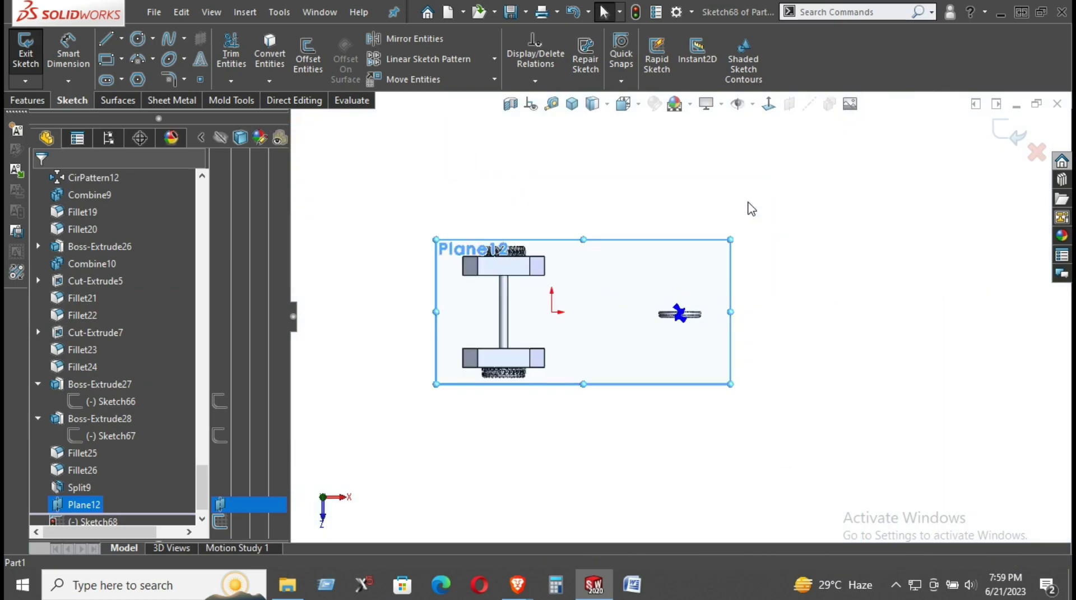
pyautogui.scroll(-10, 488, 374)
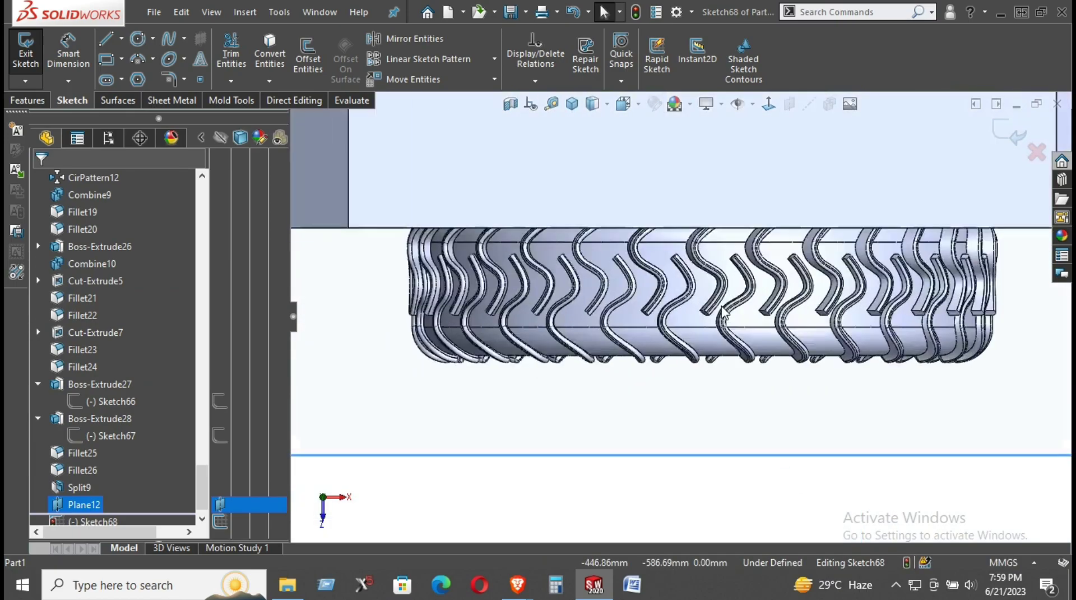
pyautogui.scroll(8, 723, 312)
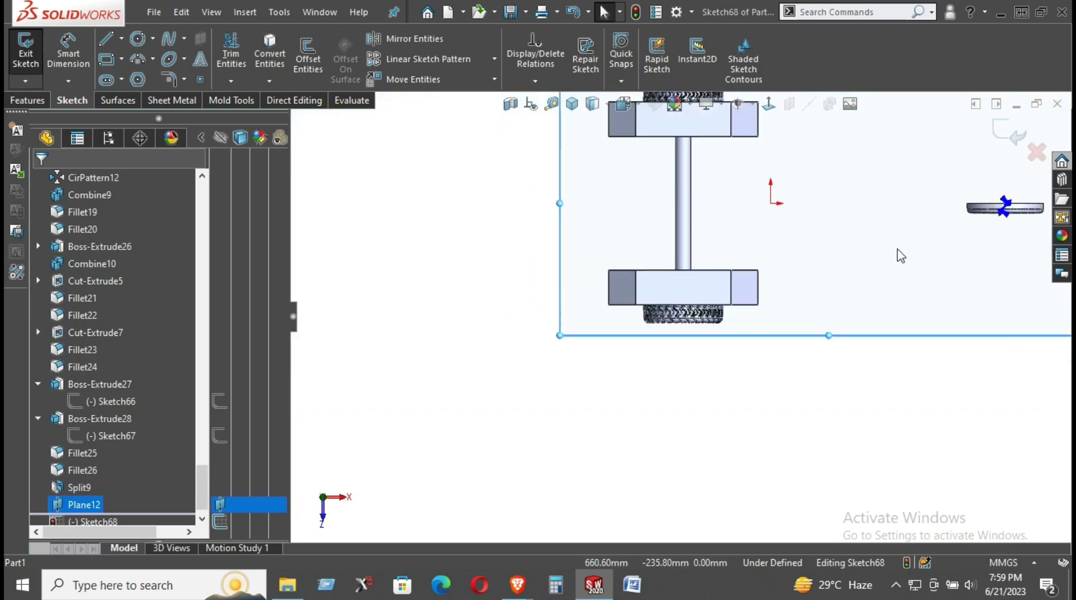
pyautogui.scroll(-6, 914, 248)
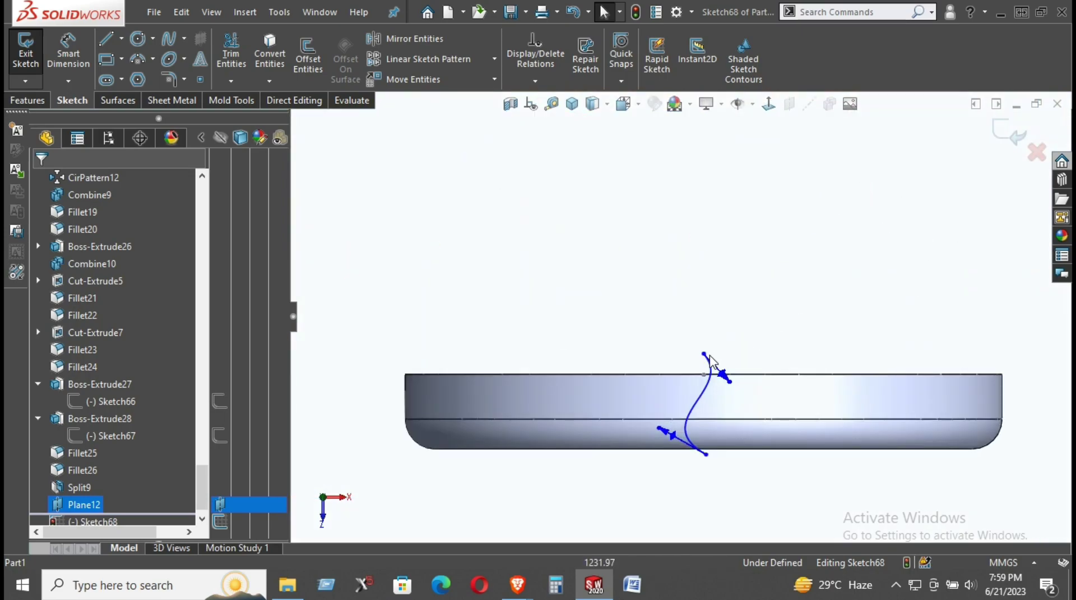
pyautogui.moveTo(704, 354); pyautogui.dragTo(689, 331)
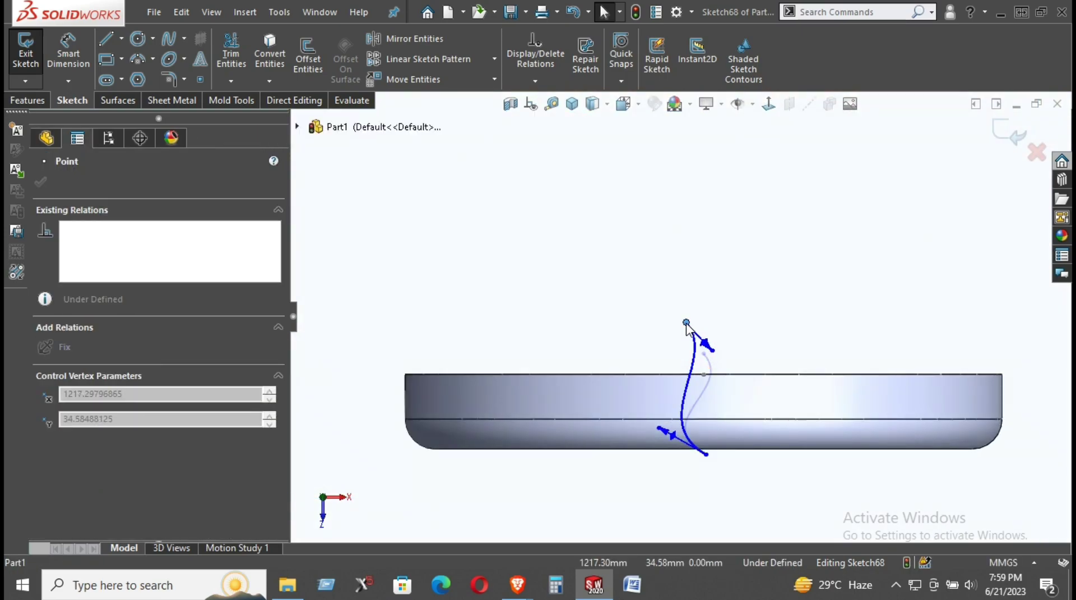
pyautogui.click(630, 343)
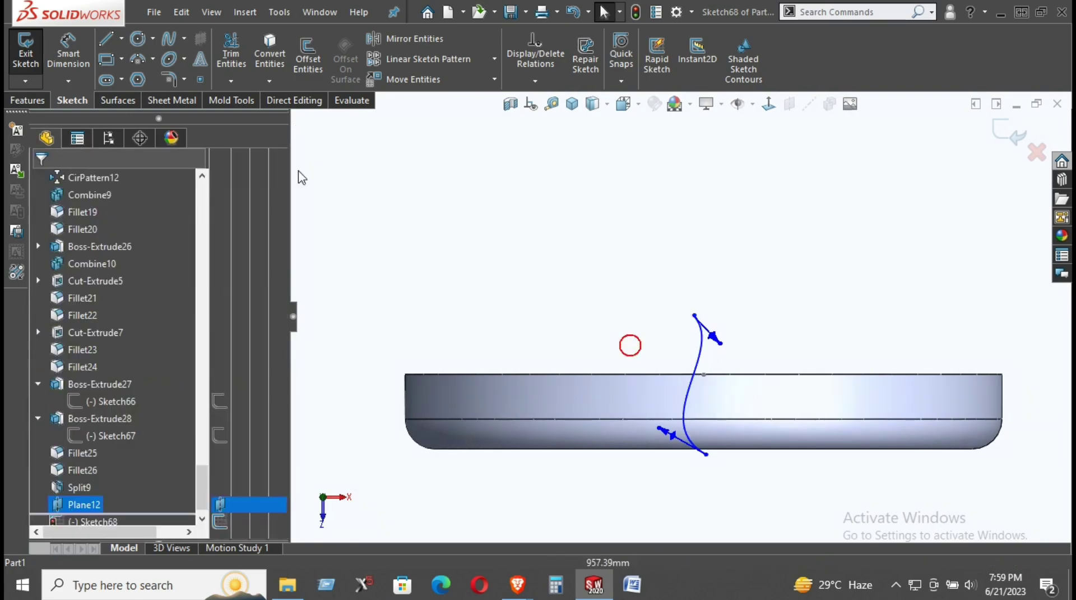
# Start a thin boss extrusion of the S-curve with a Mid Plane end condition and a 10 mm Mid-Plane wall.
pyautogui.click(17, 100)
pyautogui.click(35, 59)
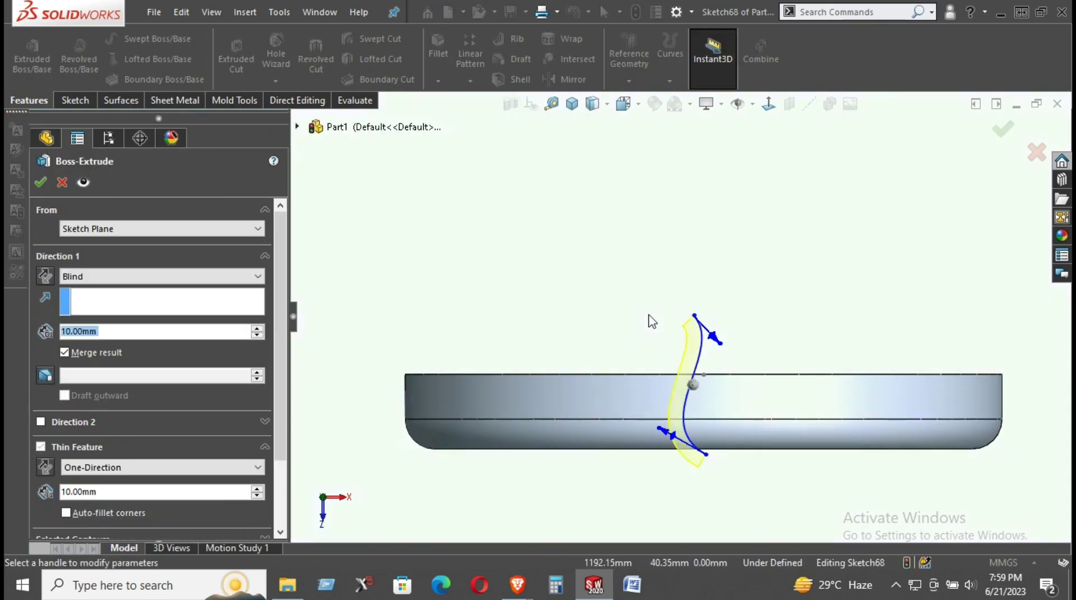
pyautogui.click(101, 276)
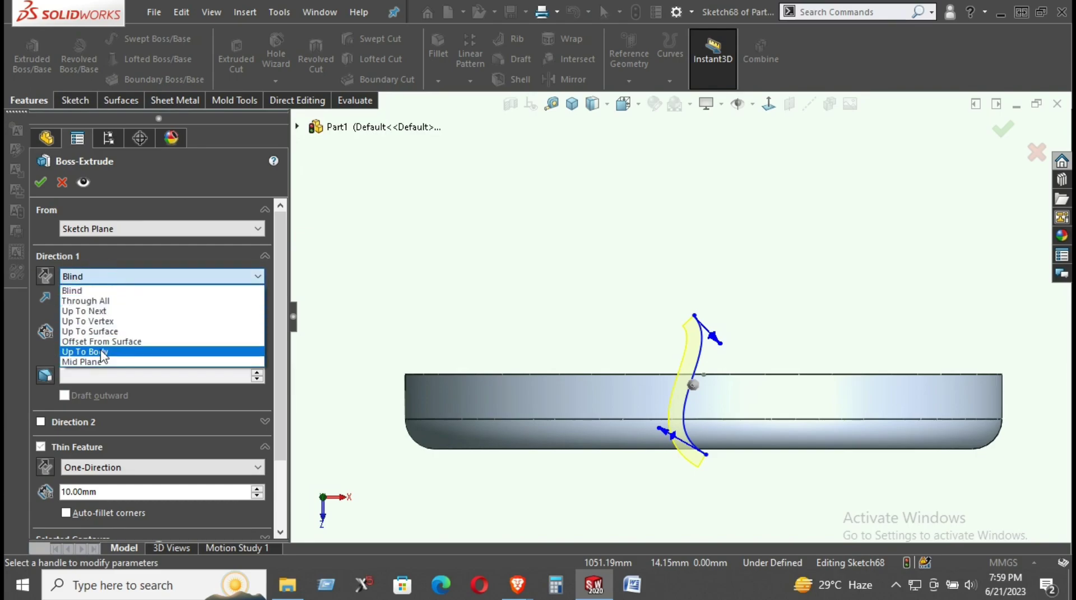
pyautogui.click(98, 367)
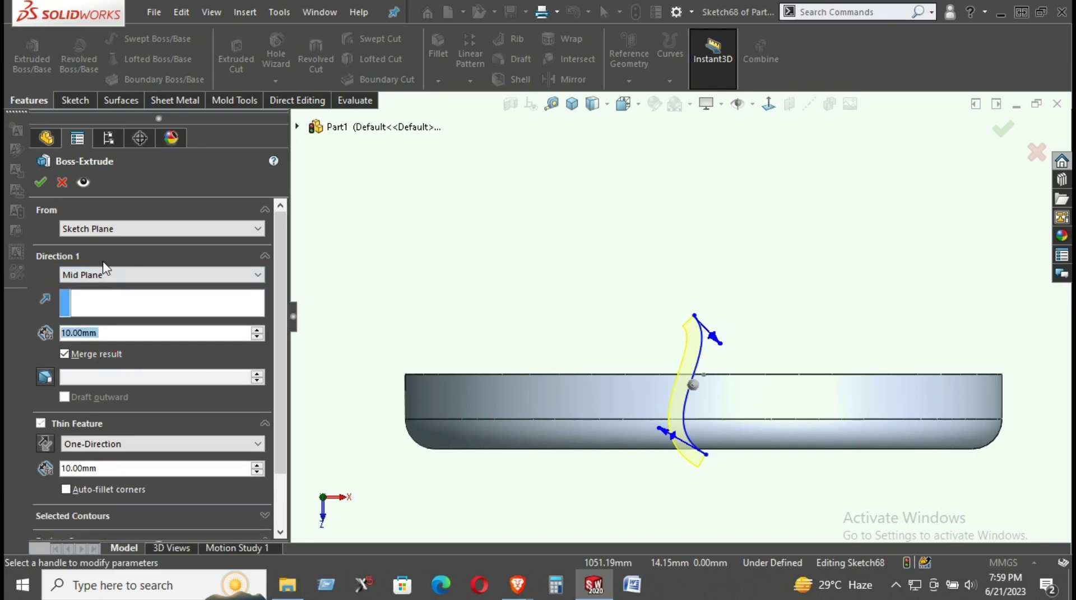
pyautogui.click(133, 441)
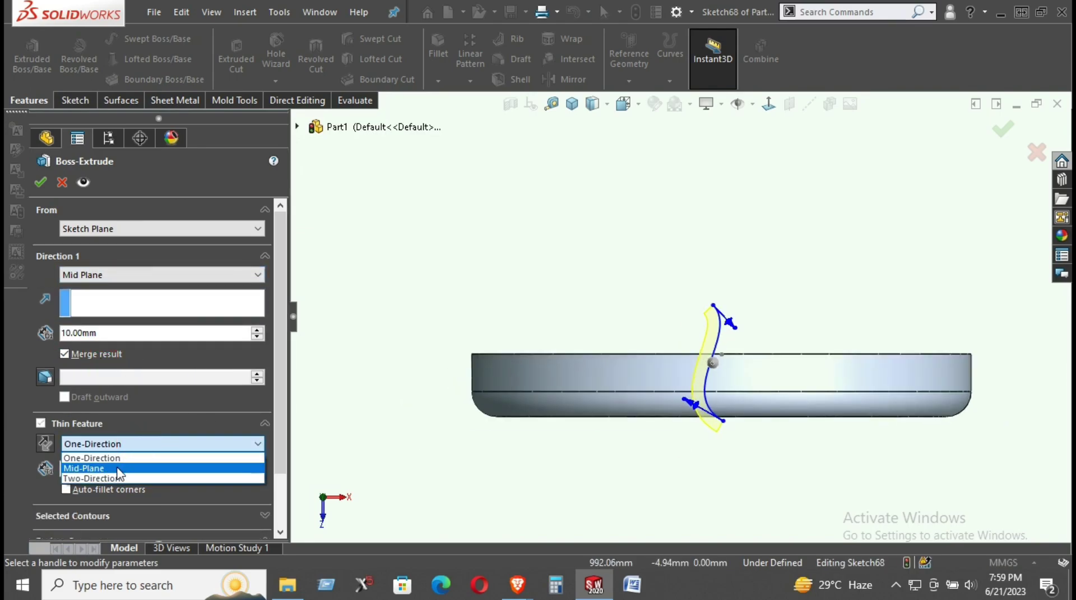
pyautogui.click(90, 468)
pyautogui.scroll(-4, 716, 378)
pyautogui.moveTo(709, 331); pyautogui.dragTo(705, 359, button='middle')
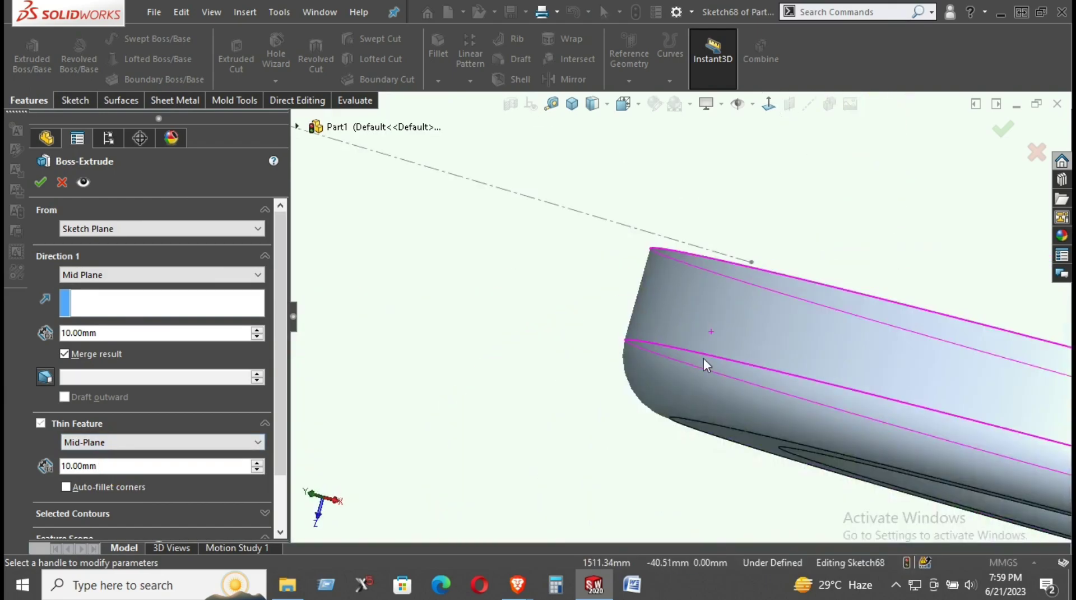
pyautogui.scroll(5, 704, 359)
pyautogui.scroll(-1, 610, 317)
pyautogui.scroll(-2, 499, 264)
pyautogui.scroll(3, 497, 272)
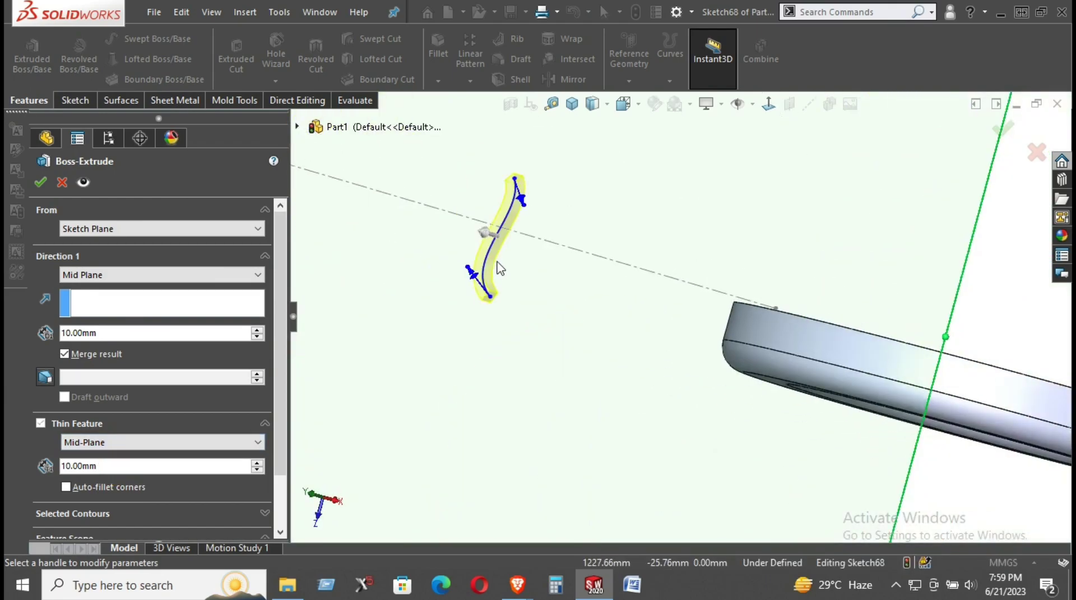
pyautogui.scroll(-2, 441, 291)
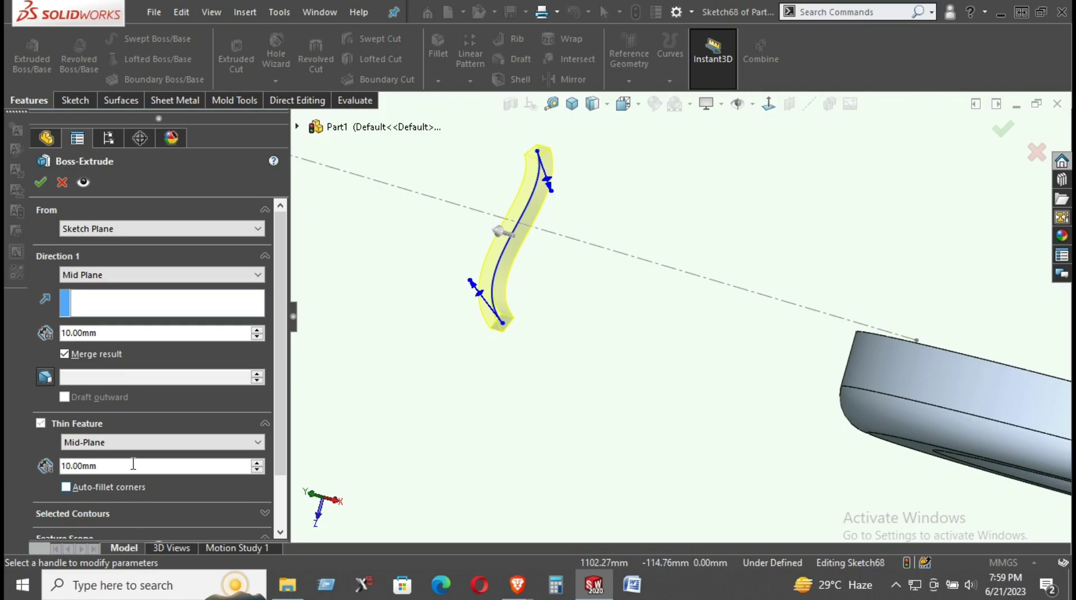
# Extrude the thin S-profile Blind for 380 mm in the reversed direction so it reaches into the wheel.
pyautogui.click(257, 330)
pyautogui.moveTo(258, 331); pyautogui.dragTo(259, 332)
pyautogui.click(126, 274)
pyautogui.click(107, 287)
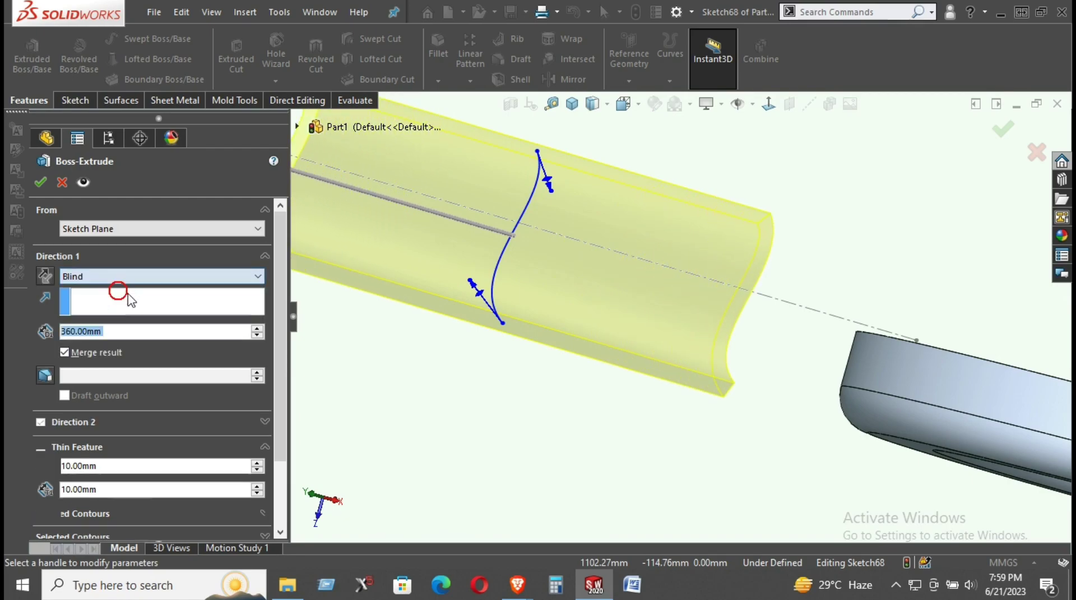
pyautogui.click(51, 277)
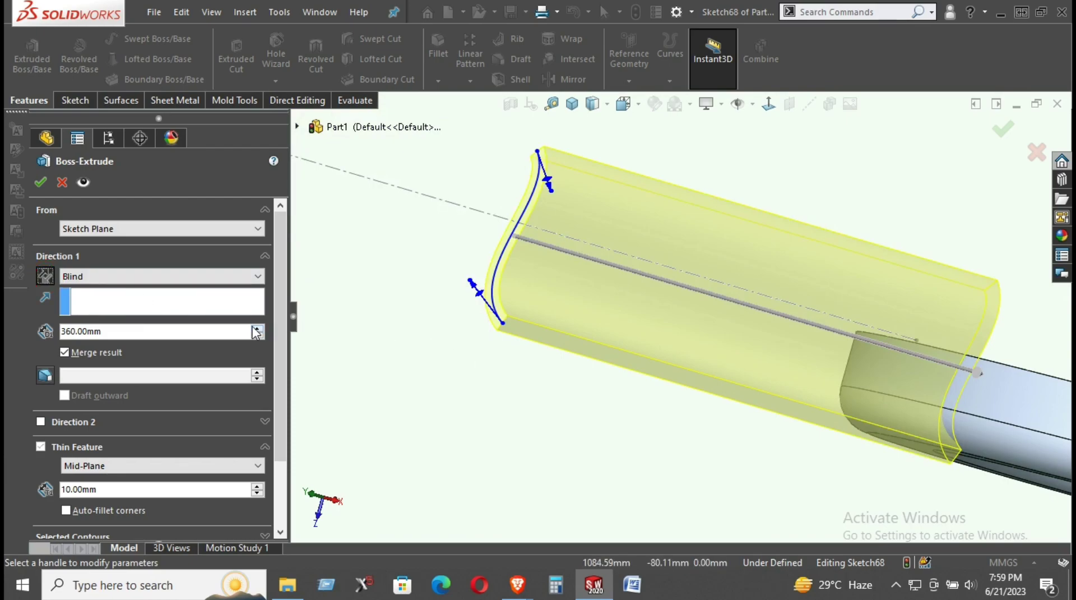
pyautogui.click(256, 328)
pyautogui.click(256, 328)
pyautogui.moveTo(807, 392); pyautogui.dragTo(752, 277, button='middle')
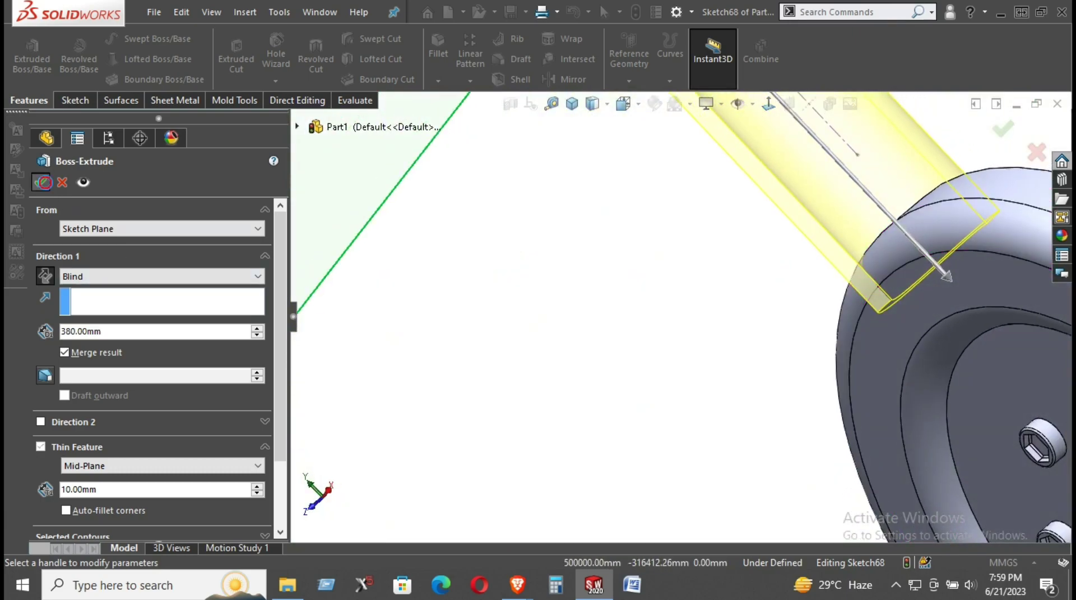
pyautogui.click(42, 183)
# Hide Plane12 and the dash-dotted centreline sketch above the wheel.
pyautogui.scroll(3, 576, 349)
pyautogui.rightClick(521, 349)
pyautogui.click(372, 246)
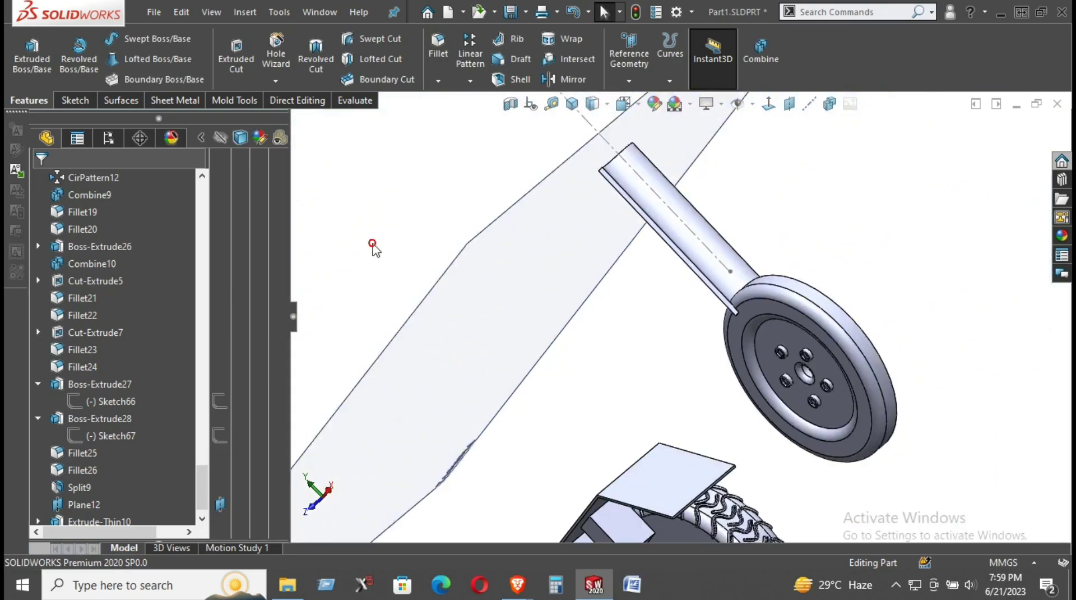
pyautogui.rightClick(466, 278)
pyautogui.click(870, 213)
pyautogui.moveTo(870, 213); pyautogui.dragTo(697, 348, button='middle')
pyautogui.rightClick(612, 316)
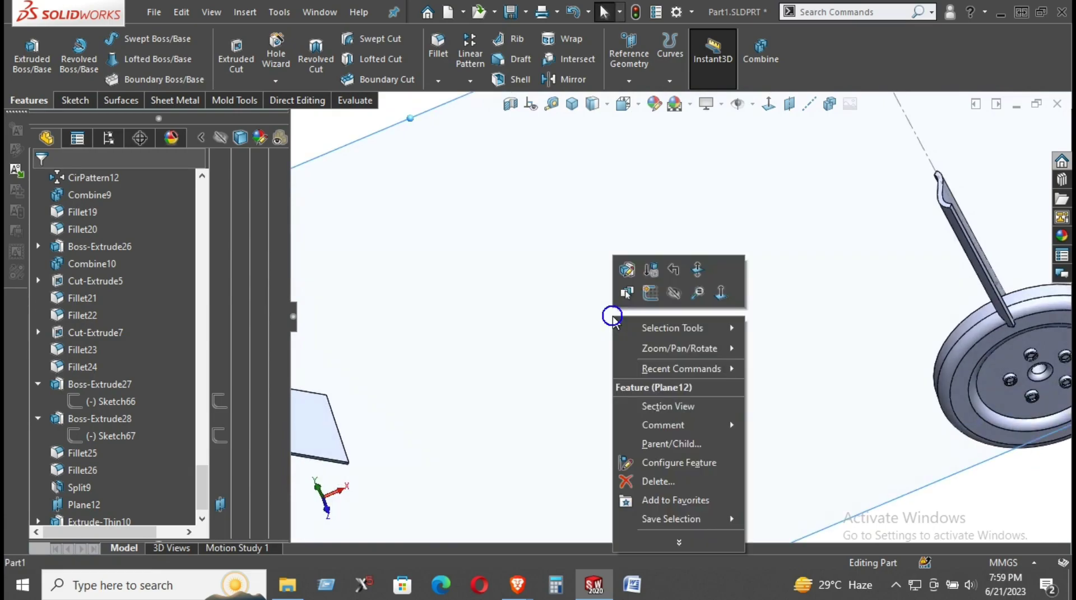
pyautogui.click(667, 303)
pyautogui.scroll(5, 675, 344)
pyautogui.scroll(-4, 685, 278)
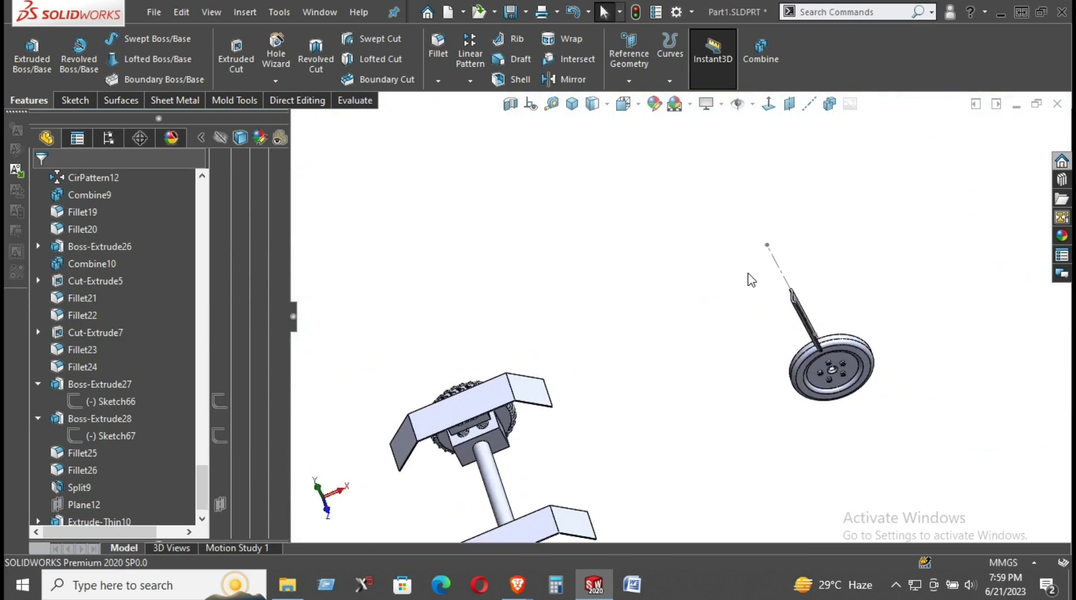
pyautogui.click(775, 267)
pyautogui.click(842, 225)
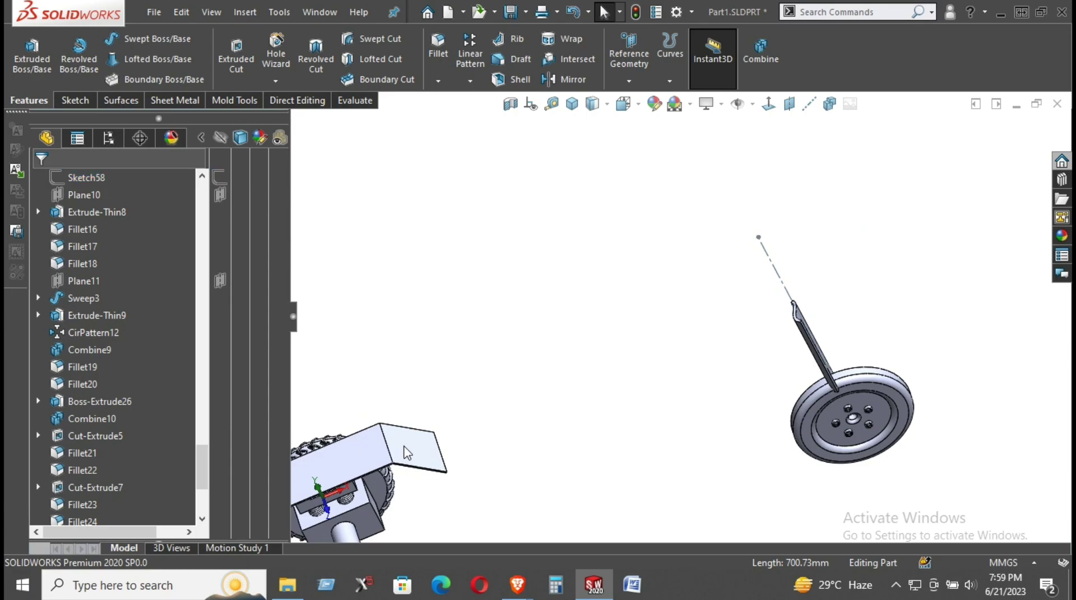
# Hide the treaded wheel body mounted below the bent fender plate.
pyautogui.scroll(-3, 752, 252)
pyautogui.moveTo(721, 192); pyautogui.dragTo(810, 345, button='middle')
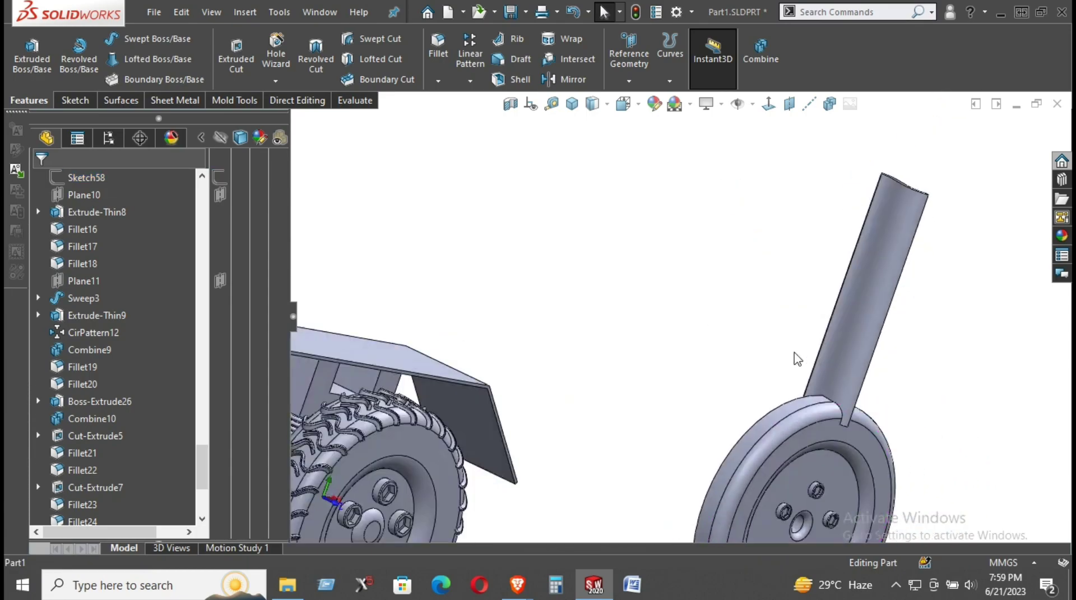
pyautogui.scroll(3, 669, 321)
pyautogui.rightClick(522, 400)
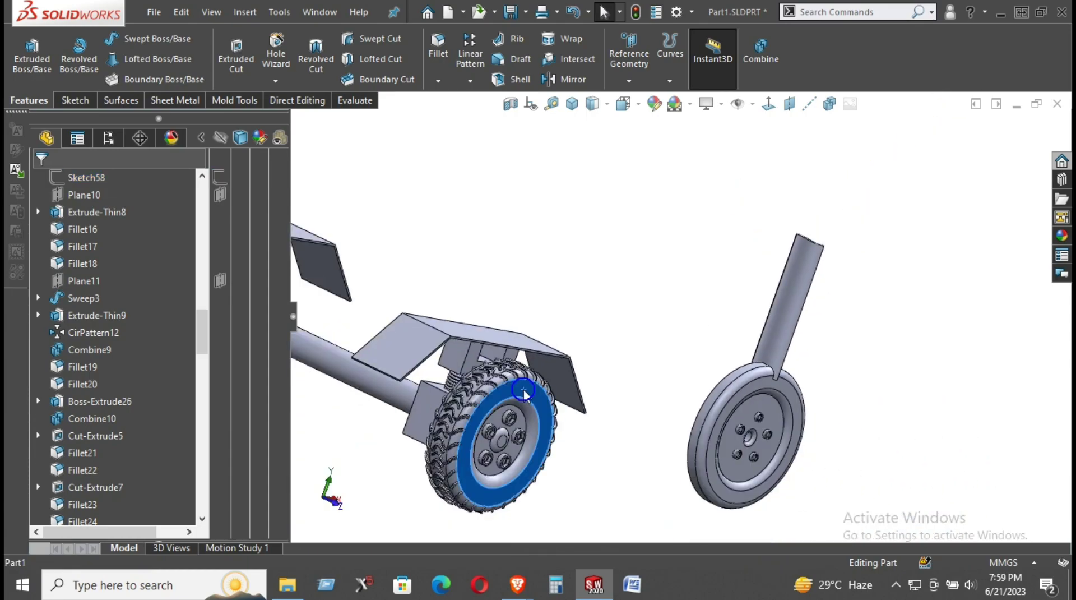
pyautogui.press('Escape')
# Hide the large axle tube, the suspension block with its springs and bent fender, and the thin inner axle rod.
pyautogui.rightClick(429, 387)
pyautogui.click(445, 226)
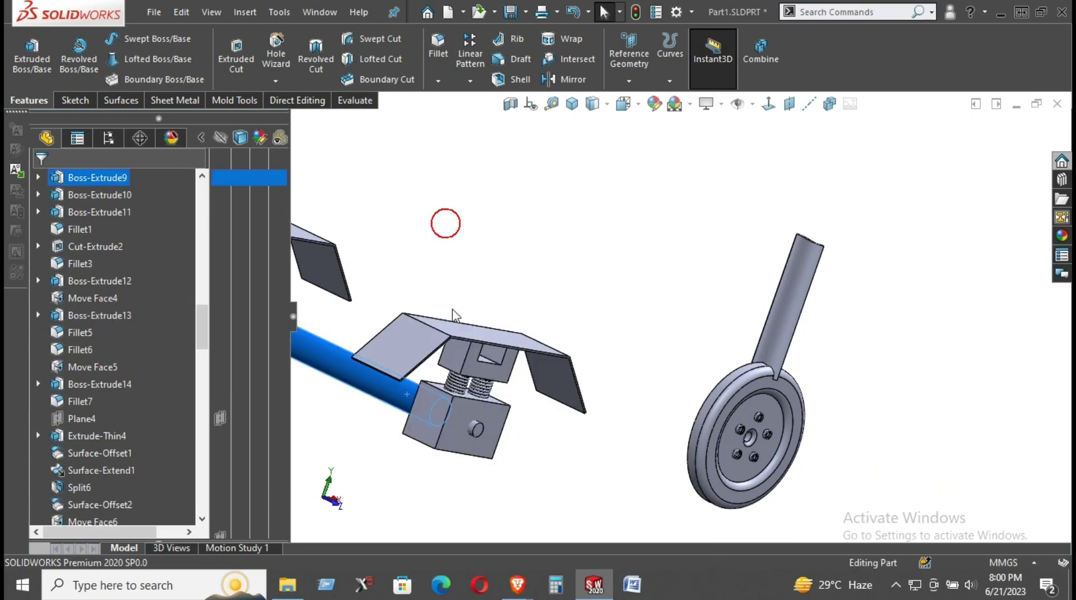
pyautogui.rightClick(447, 424)
pyautogui.click(511, 379)
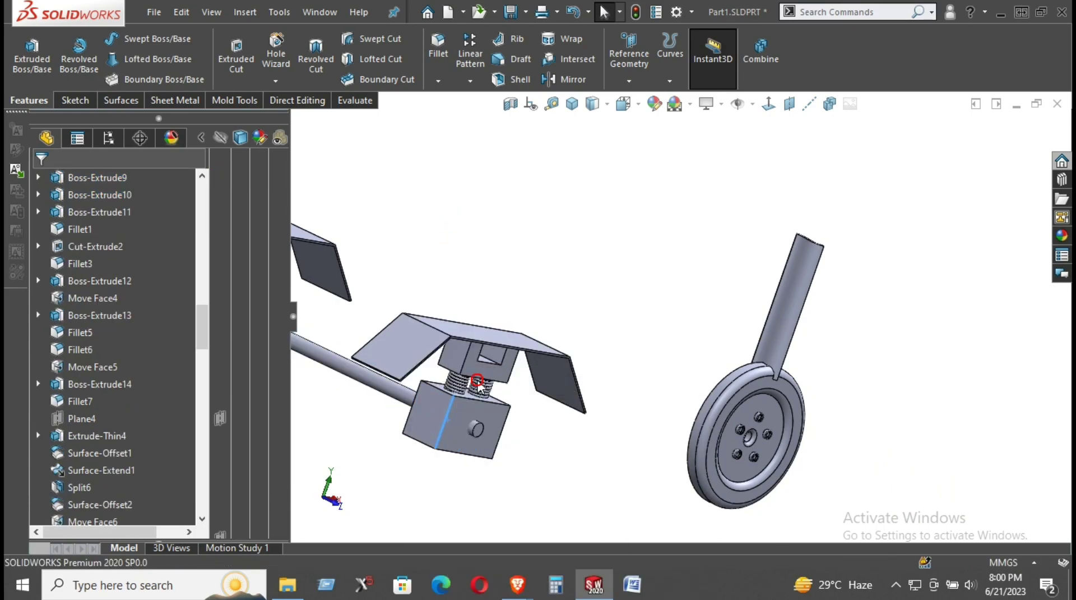
pyautogui.rightClick(409, 399)
pyautogui.click(453, 226)
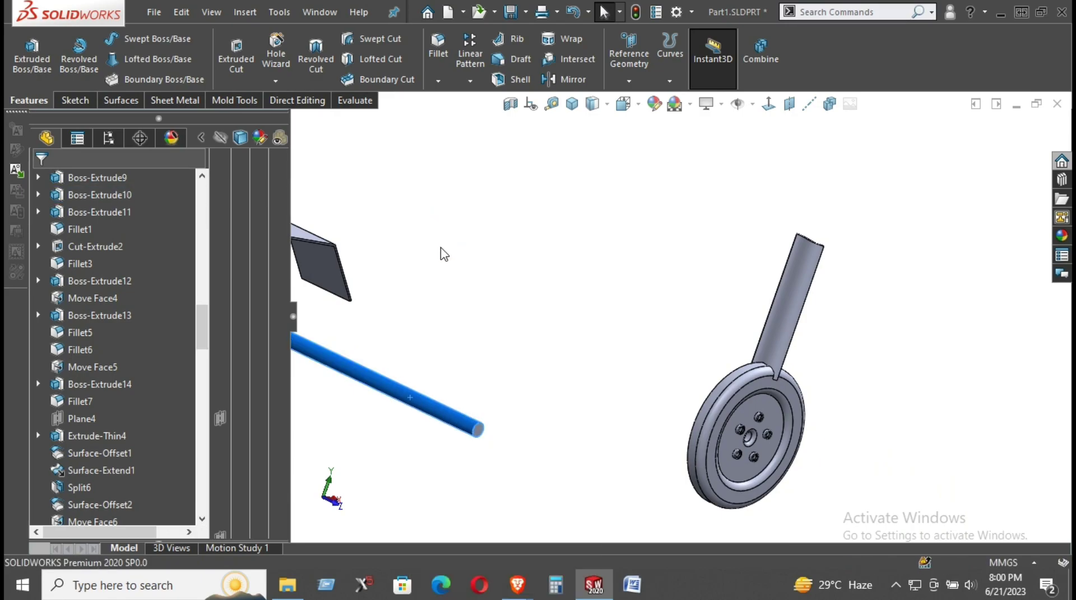
pyautogui.click(440, 247)
# Hide the remaining bent fender assembly on the opposite side and its treaded wheel, leaving the plain wheel with its S-shaped strip.
pyautogui.scroll(3, 386, 319)
pyautogui.scroll(-2, 382, 316)
pyautogui.rightClick(433, 307)
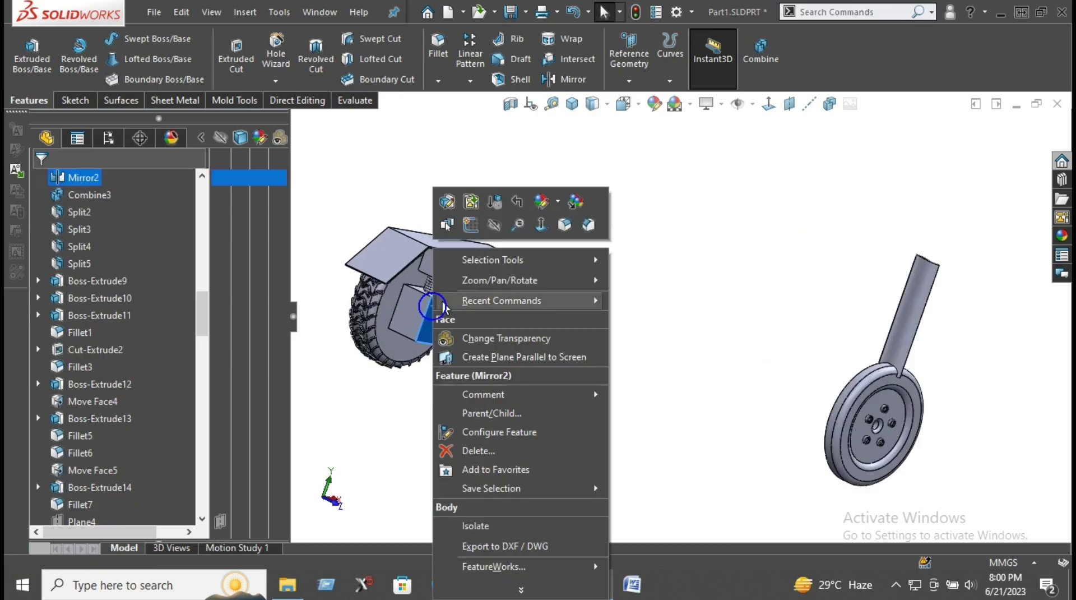
pyautogui.click(491, 227)
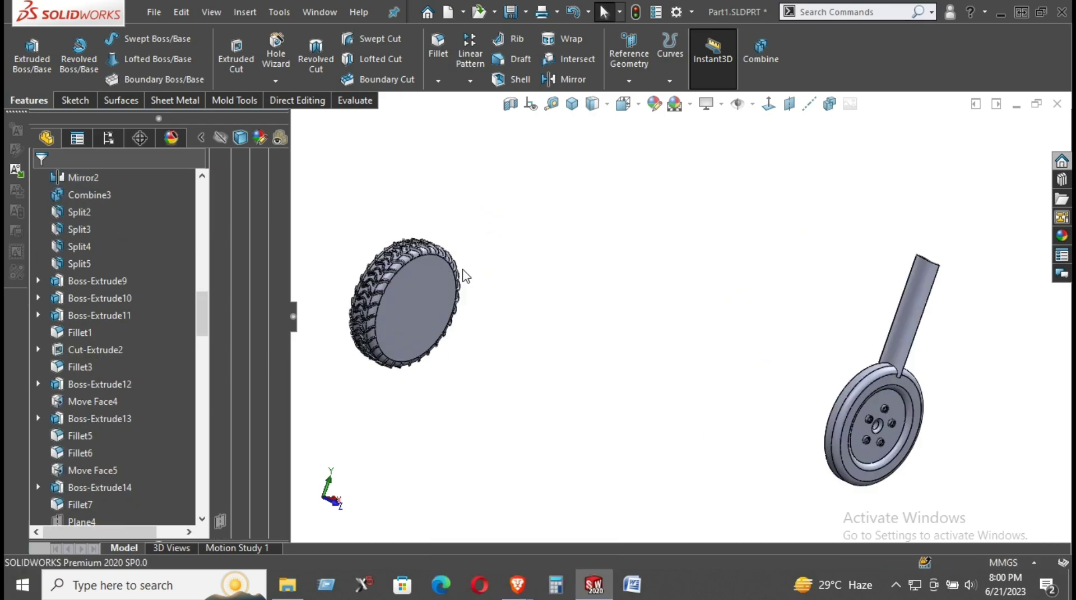
pyautogui.rightClick(413, 290)
pyautogui.click(484, 204)
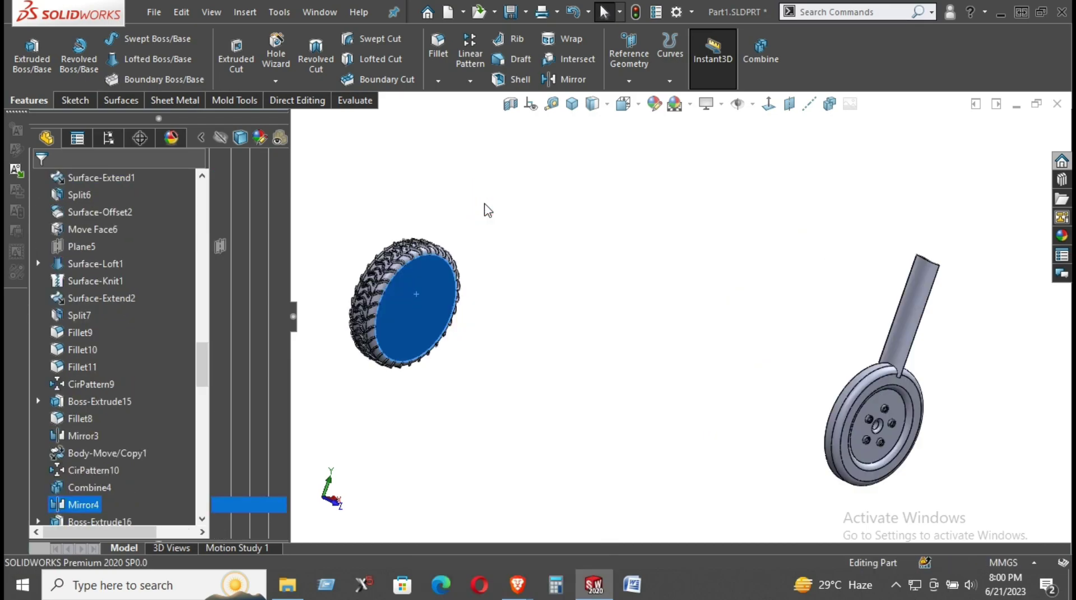
# Start an offset surface from the flat ring face on the plain wheel's bolted side with a 5 mm distance.
pyautogui.scroll(4, 613, 288)
pyautogui.scroll(-12, 777, 297)
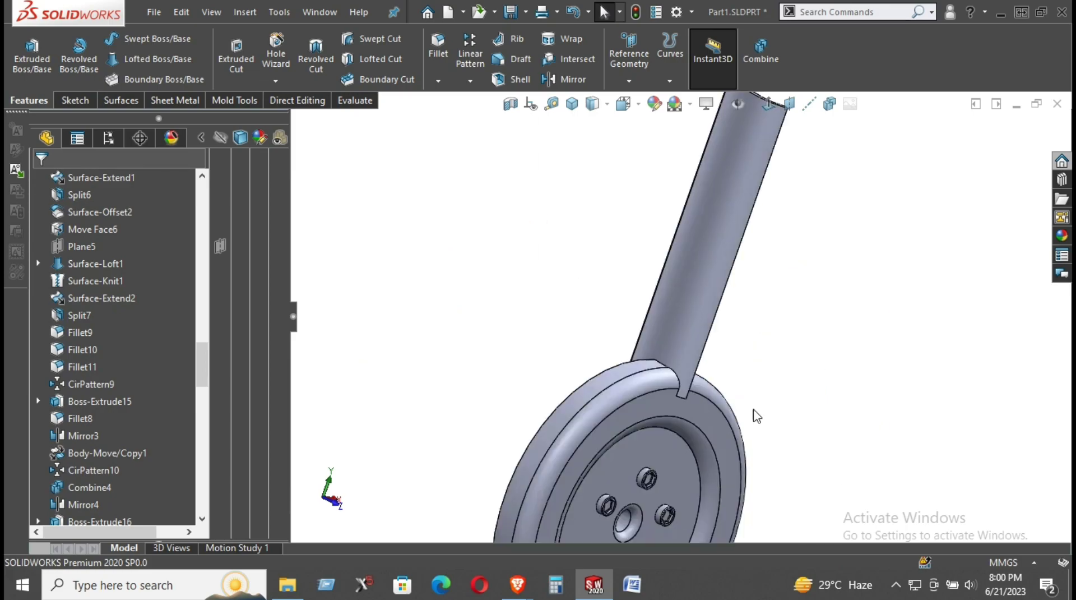
pyautogui.scroll(2, 689, 399)
pyautogui.moveTo(688, 396); pyautogui.dragTo(714, 401, button='middle')
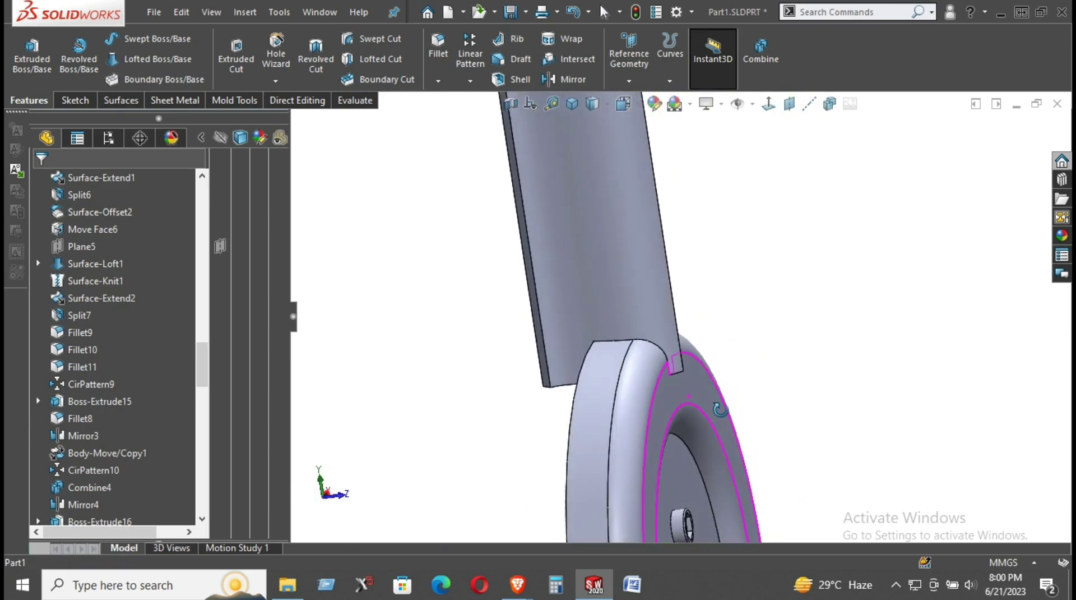
pyautogui.scroll(-4, 654, 390)
pyautogui.scroll(2, 670, 392)
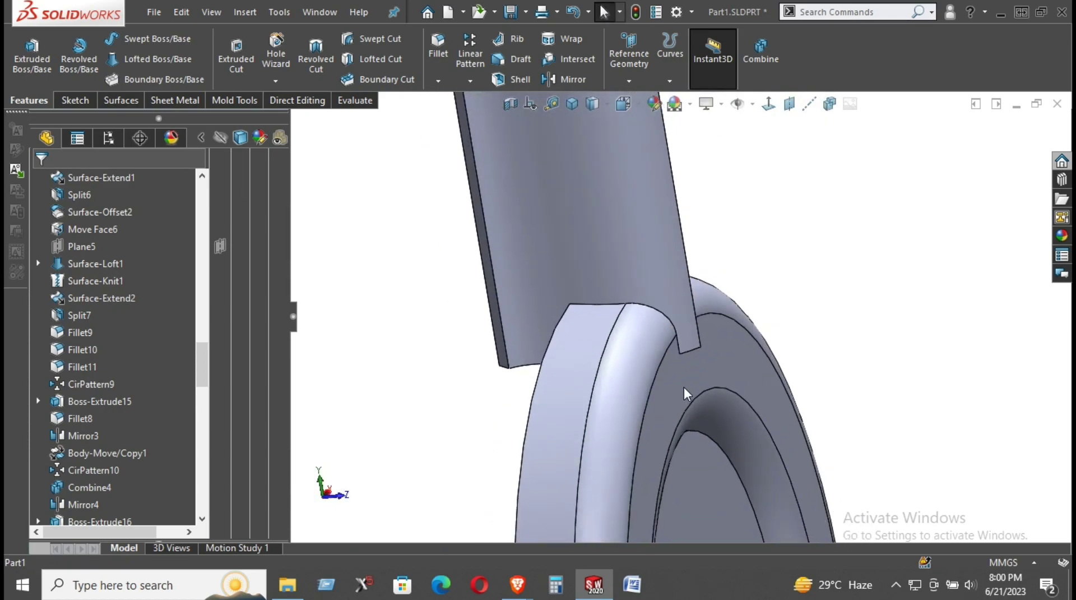
pyautogui.click(687, 387)
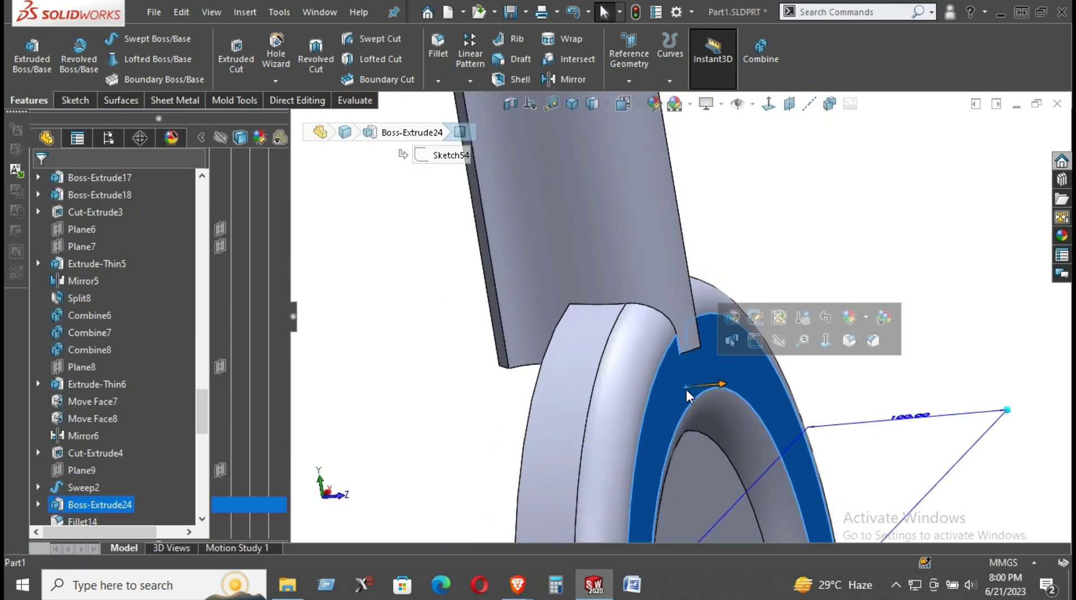
pyautogui.click(172, 103)
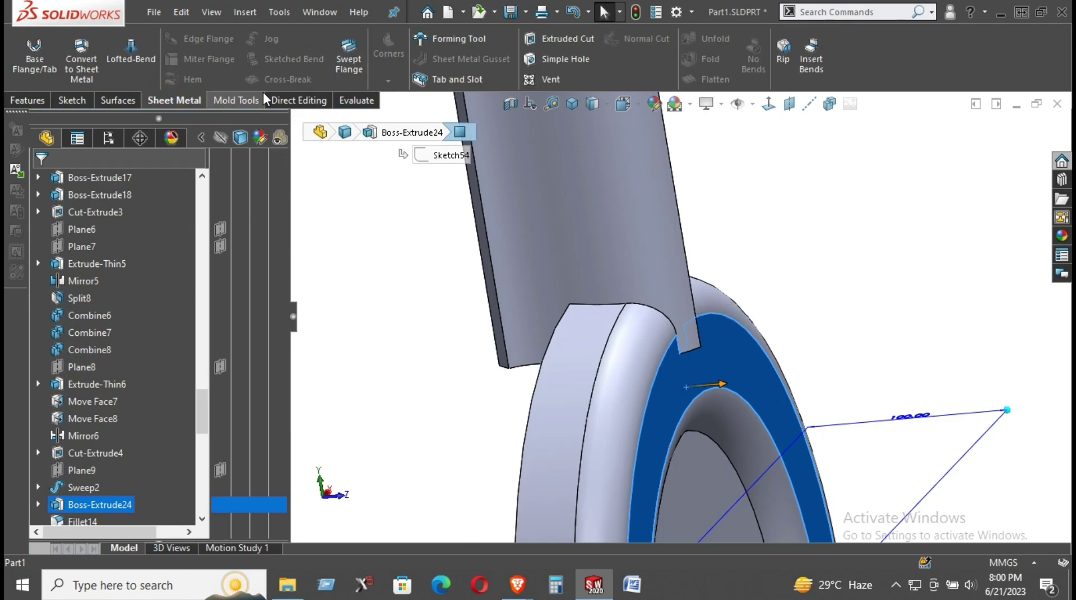
pyautogui.click(123, 103)
pyautogui.click(343, 58)
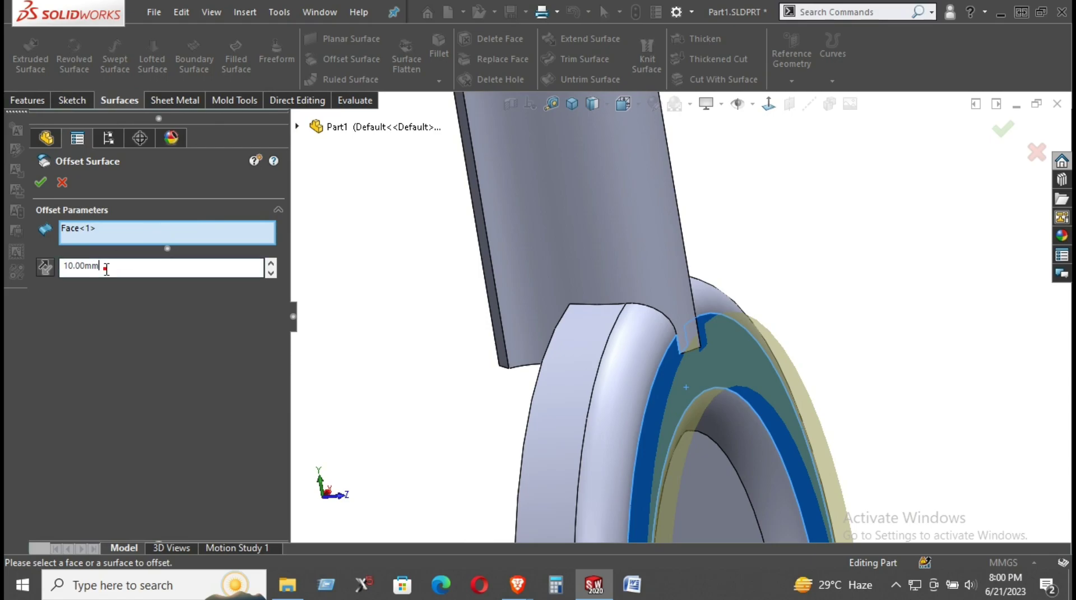
pyautogui.press('Return')
# Check the offset preview against the strip's lower end, revise the distance and create the offset surface.
pyautogui.moveTo(568, 331); pyautogui.dragTo(646, 283, button='middle')
pyautogui.doubleClick(101, 263)
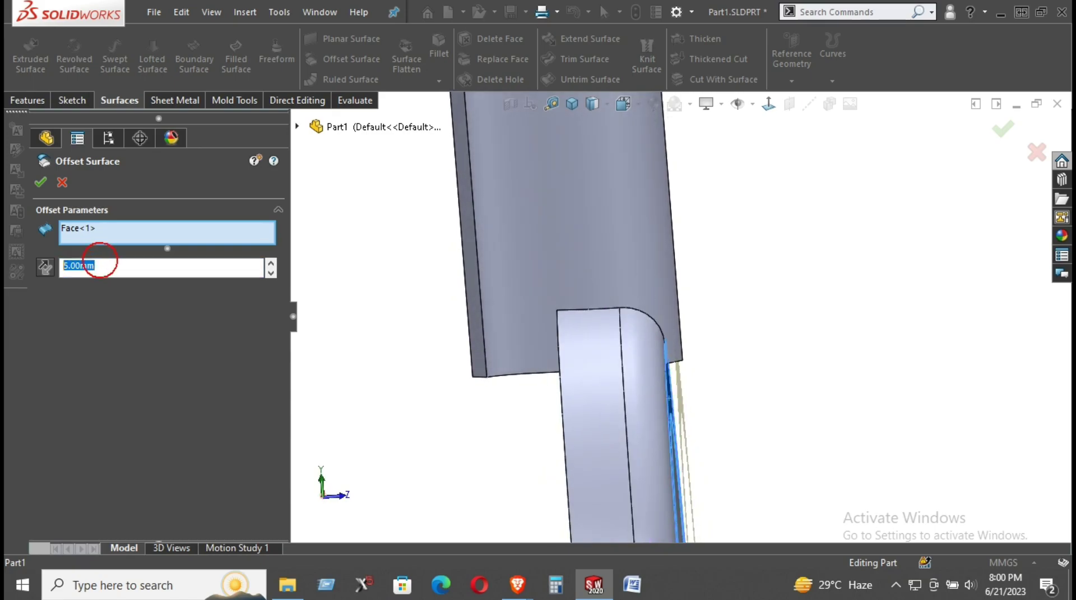
pyautogui.moveTo(700, 327); pyautogui.dragTo(716, 362, button='middle')
pyautogui.click(40, 183)
# Try to extend the surface from the outer circular edge of the wheel's flat ring face.
pyautogui.moveTo(701, 355); pyautogui.dragTo(646, 445, button='middle')
pyautogui.click(503, 392)
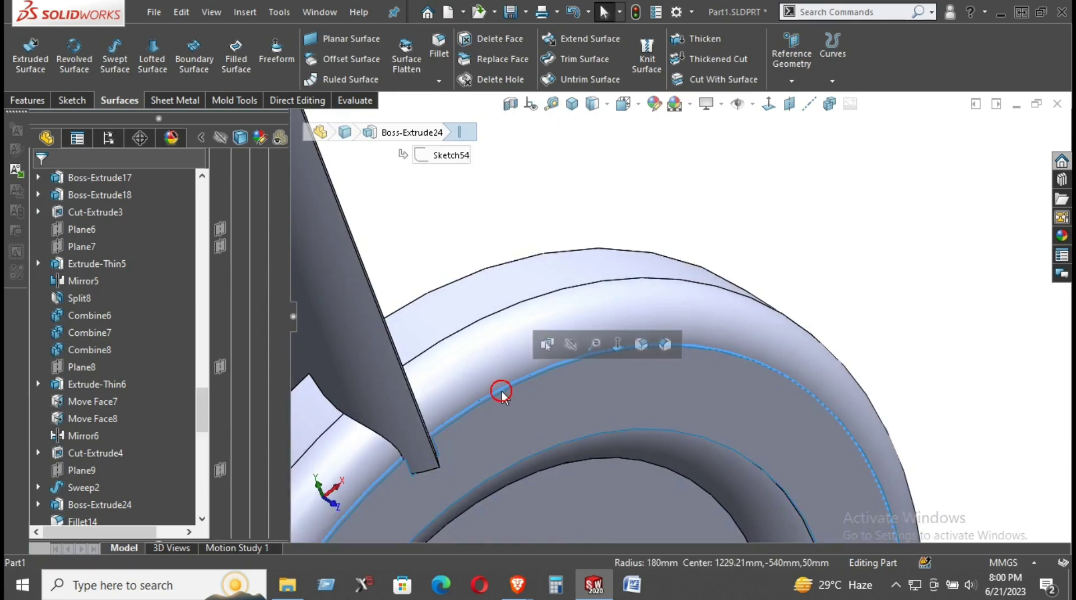
pyautogui.scroll(5, 499, 389)
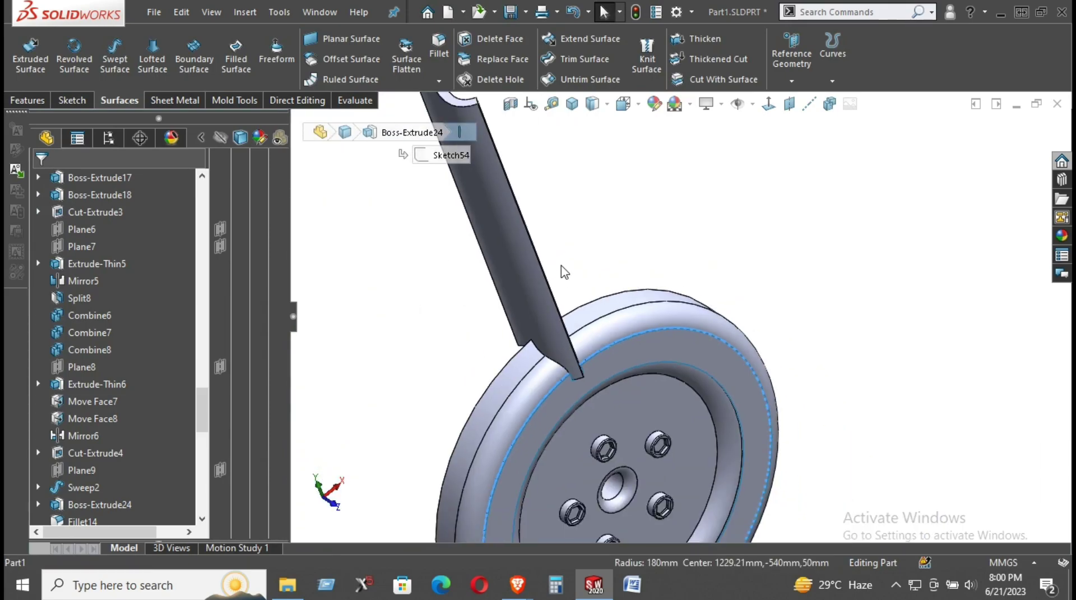
pyautogui.click(588, 46)
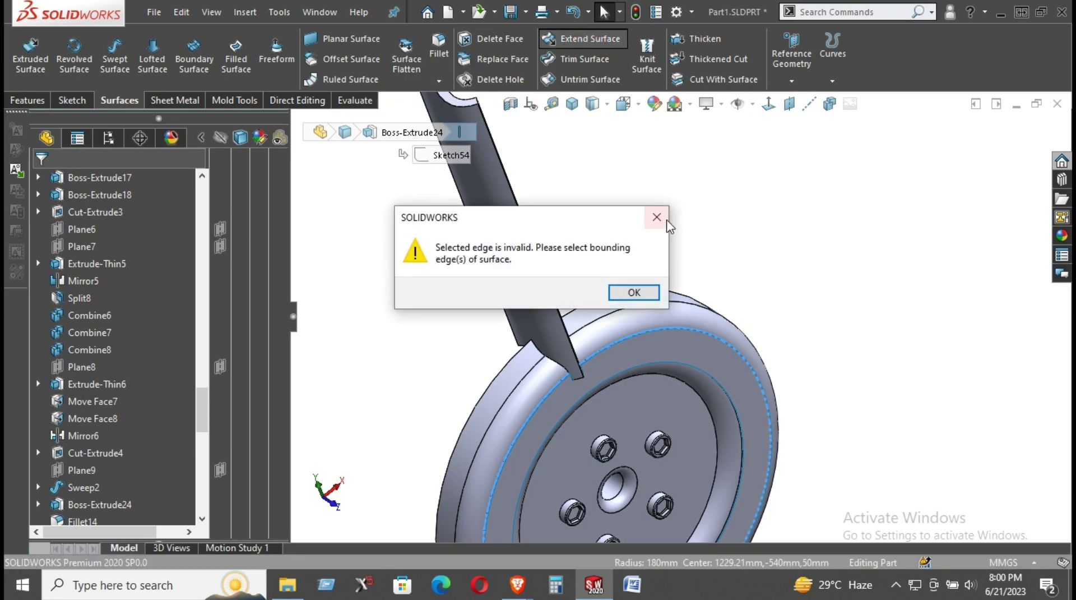
pyautogui.click(657, 217)
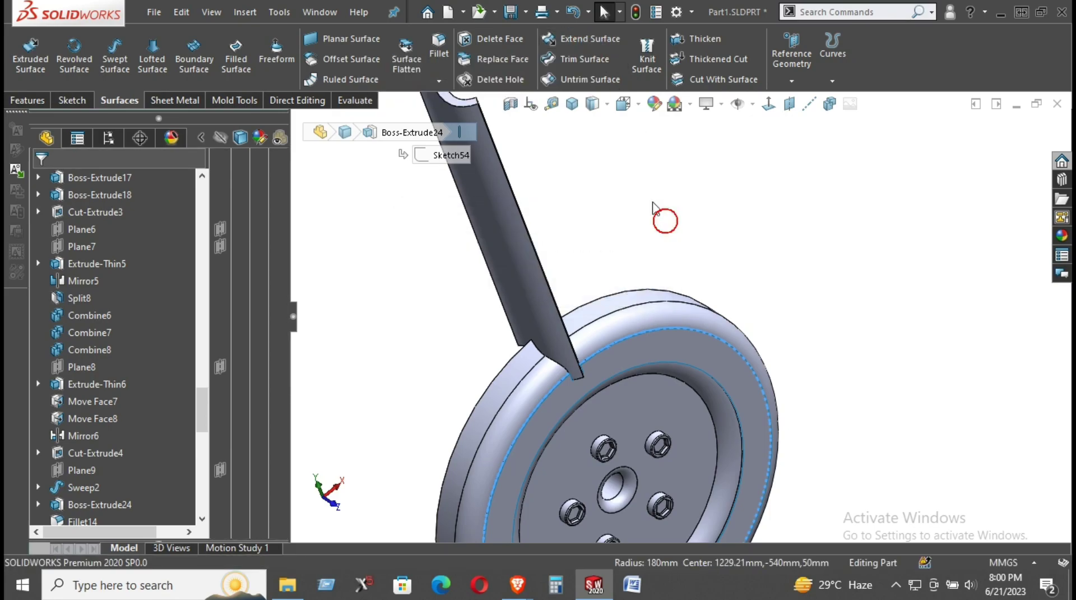
pyautogui.click(571, 45)
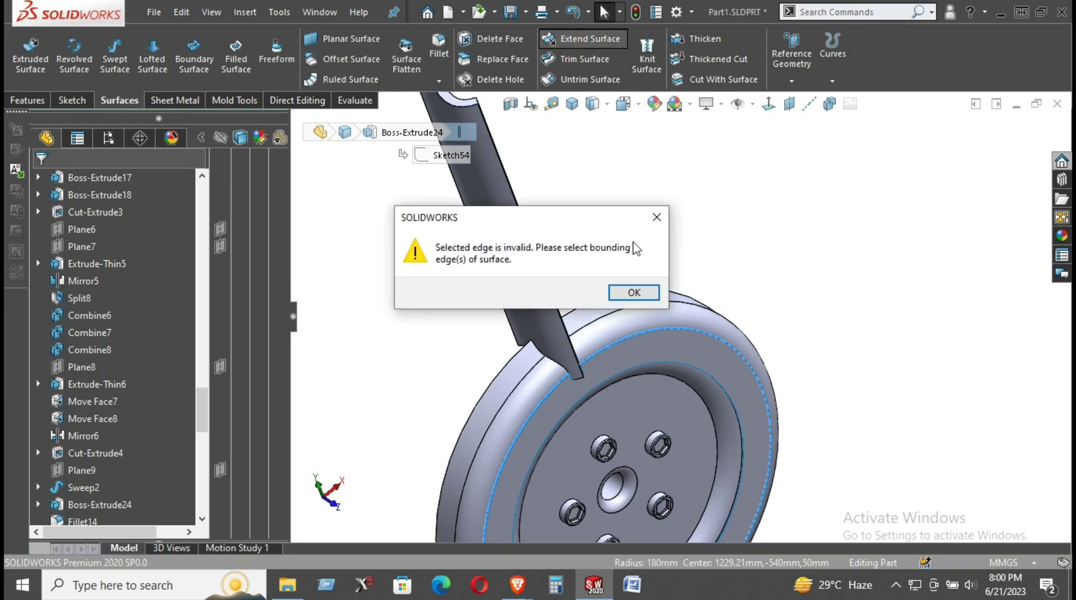
pyautogui.click(663, 206)
pyautogui.click(772, 291)
pyautogui.click(656, 218)
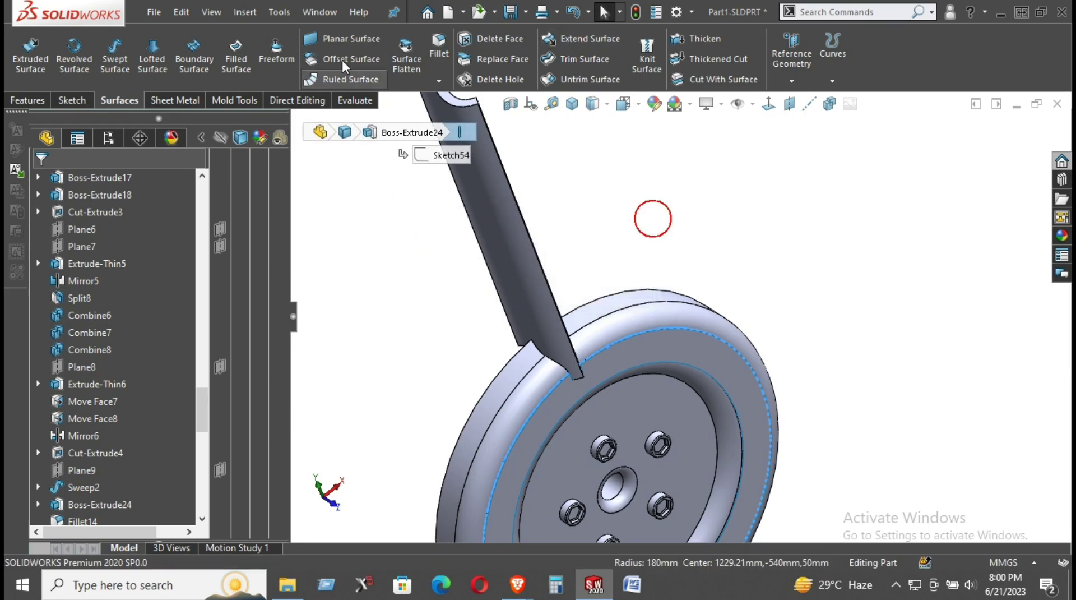
# Open a new sketch on the Front Plane and view it straight on.
pyautogui.scroll(-3, 708, 343)
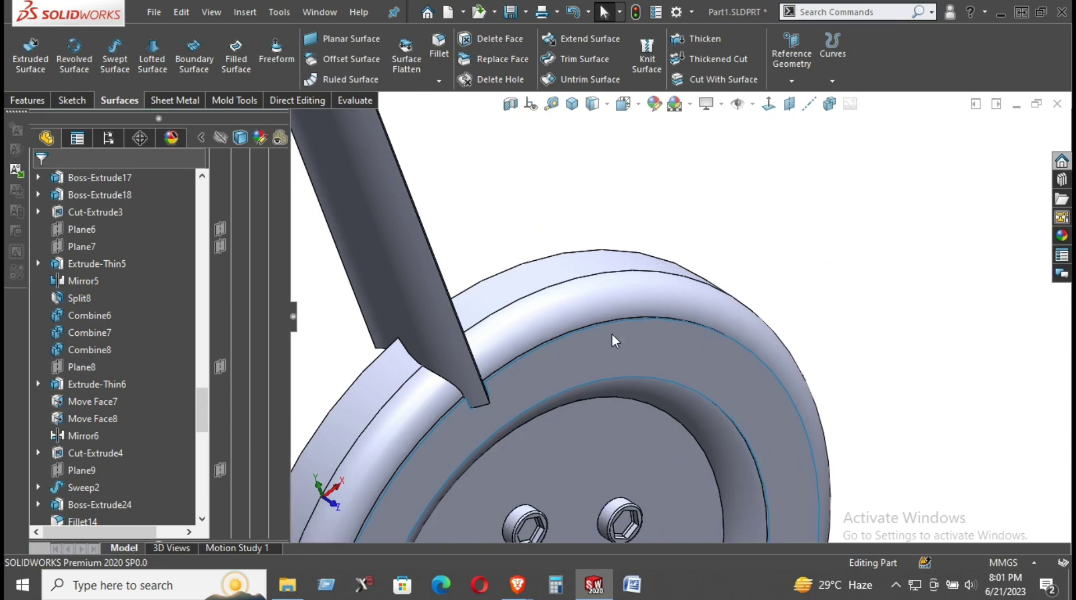
pyautogui.moveTo(836, 308); pyautogui.dragTo(662, 224, button='middle')
pyautogui.moveTo(463, 346); pyautogui.dragTo(630, 292, button='middle')
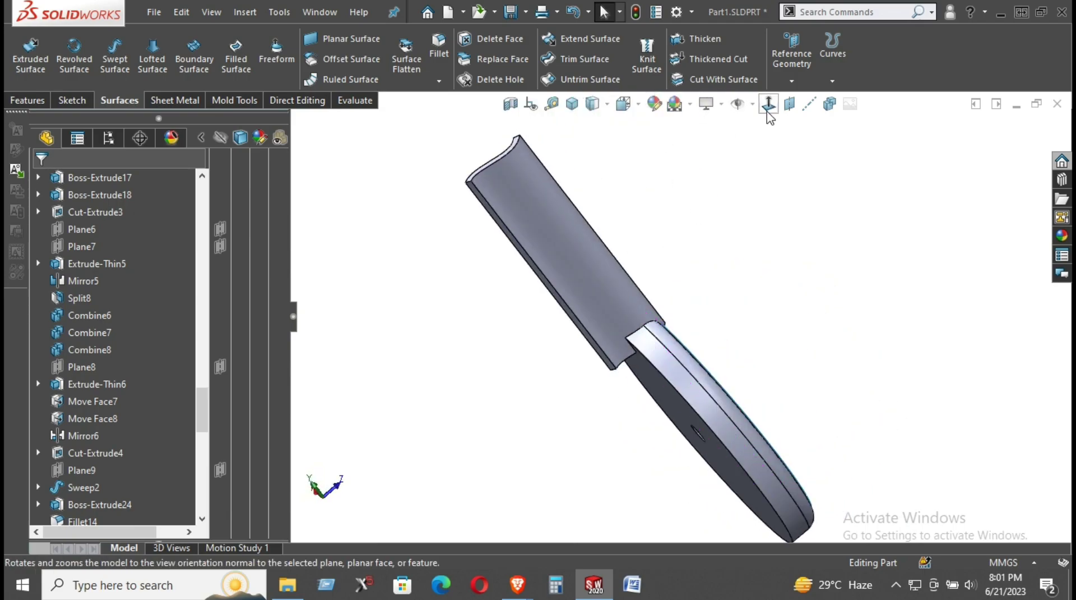
pyautogui.scroll(7, 76, 284)
pyautogui.scroll(15, 92, 321)
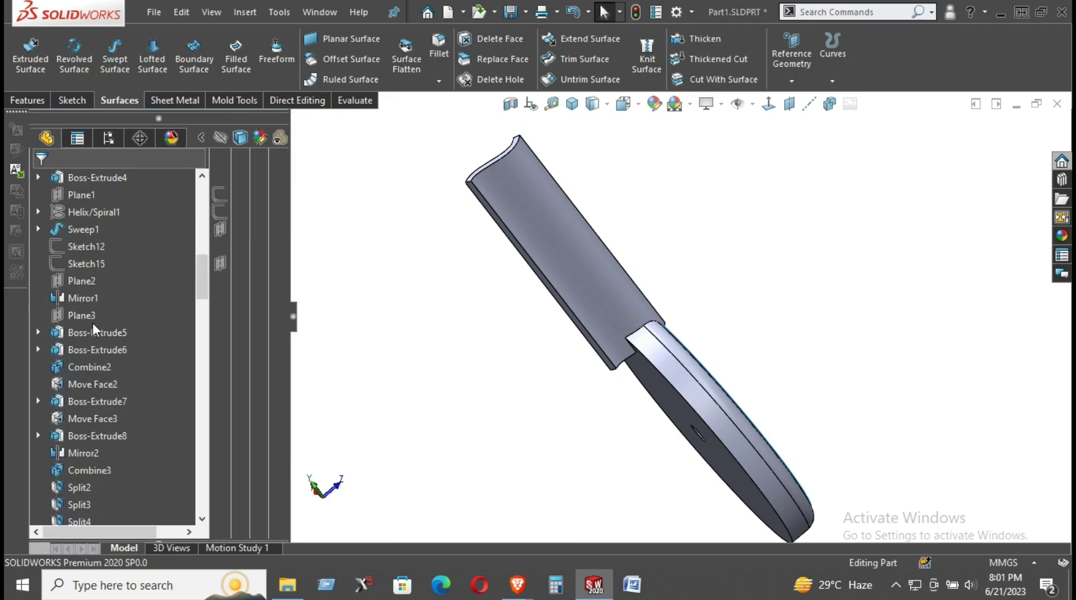
pyautogui.click(79, 227)
pyautogui.moveTo(403, 301); pyautogui.dragTo(544, 219, button='middle')
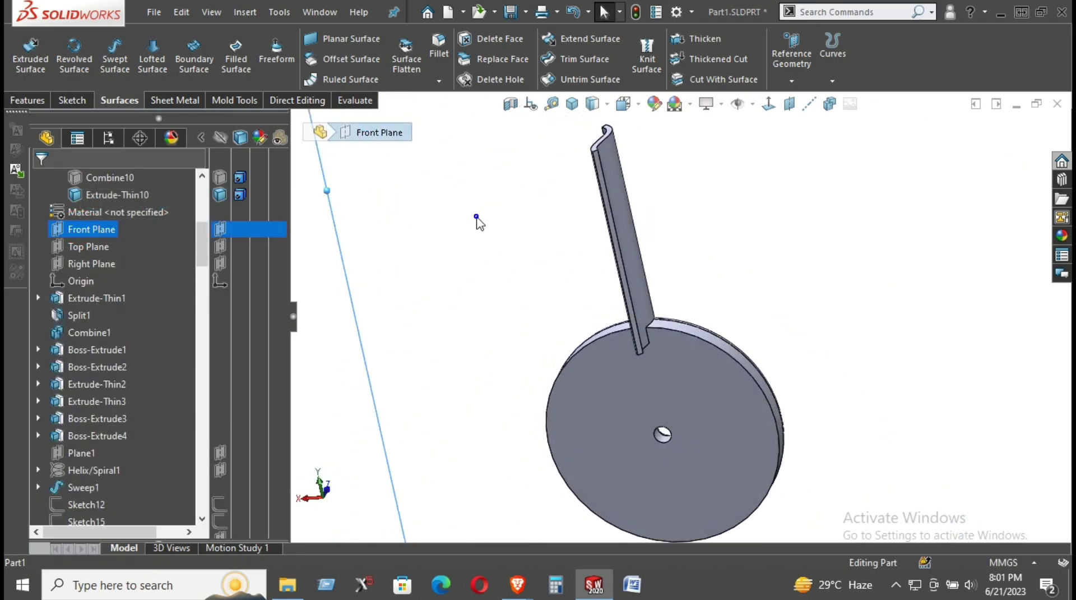
pyautogui.rightClick(479, 221)
pyautogui.click(513, 194)
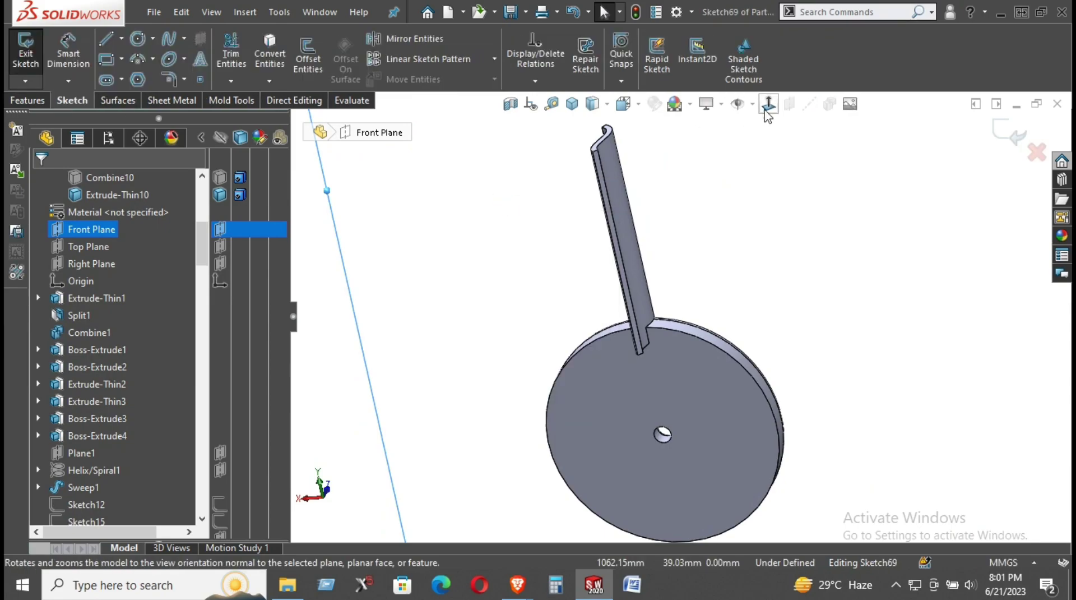
pyautogui.click(766, 106)
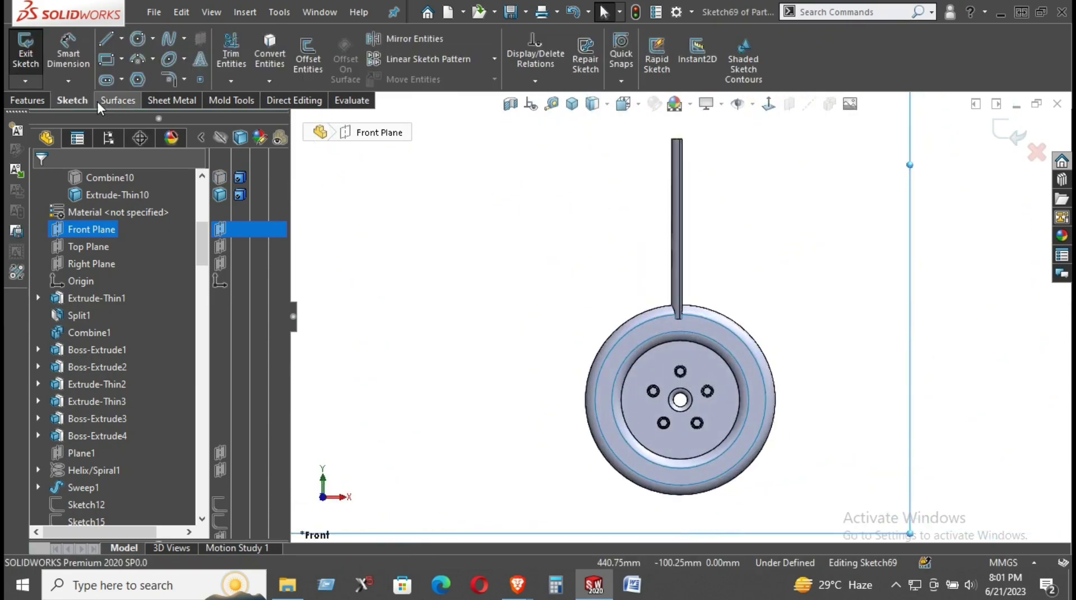
# Sketch a horizontal line crossing the S-shaped strip just above the wheel's rim.
pyautogui.click(106, 38)
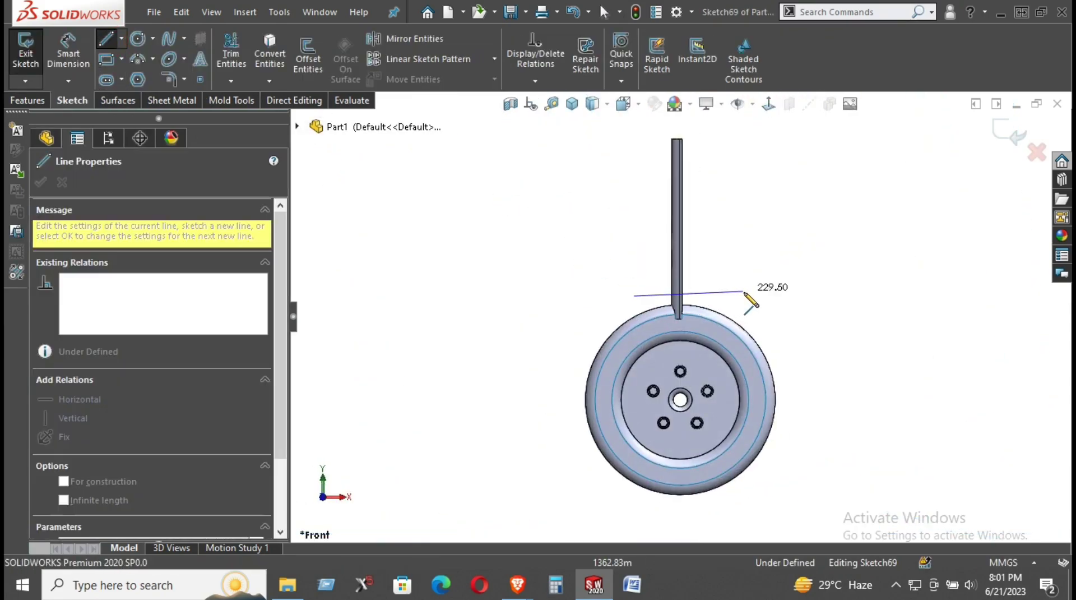
pyautogui.click(752, 296)
pyautogui.rightClick(775, 253)
pyautogui.click(814, 265)
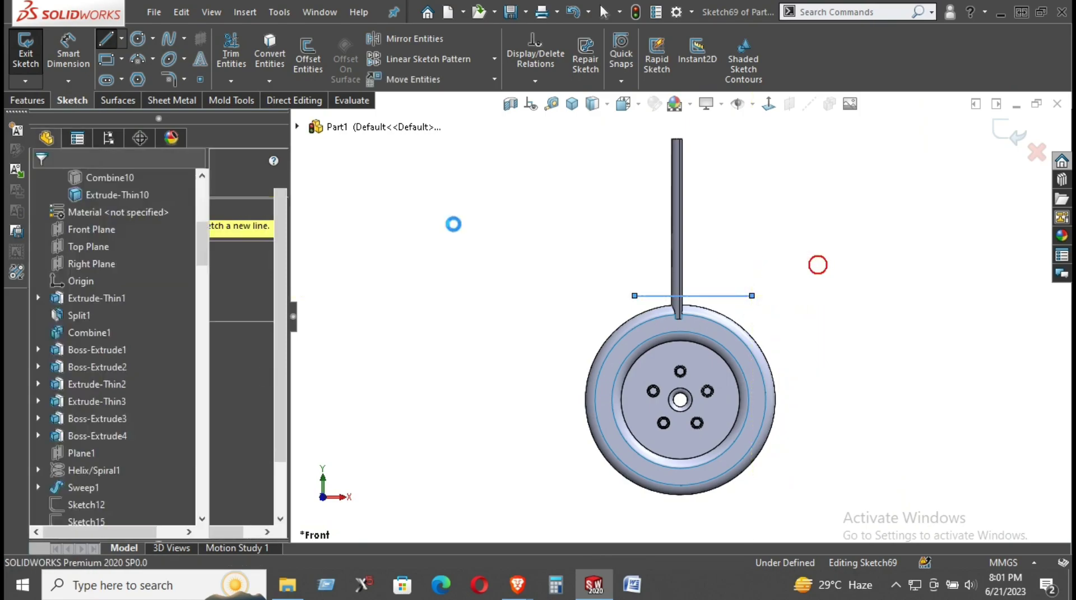
# Split off and remove the strip portion above the sketched line using Sketch69 as the trim tool, and hide the sketch.
pyautogui.click(164, 99)
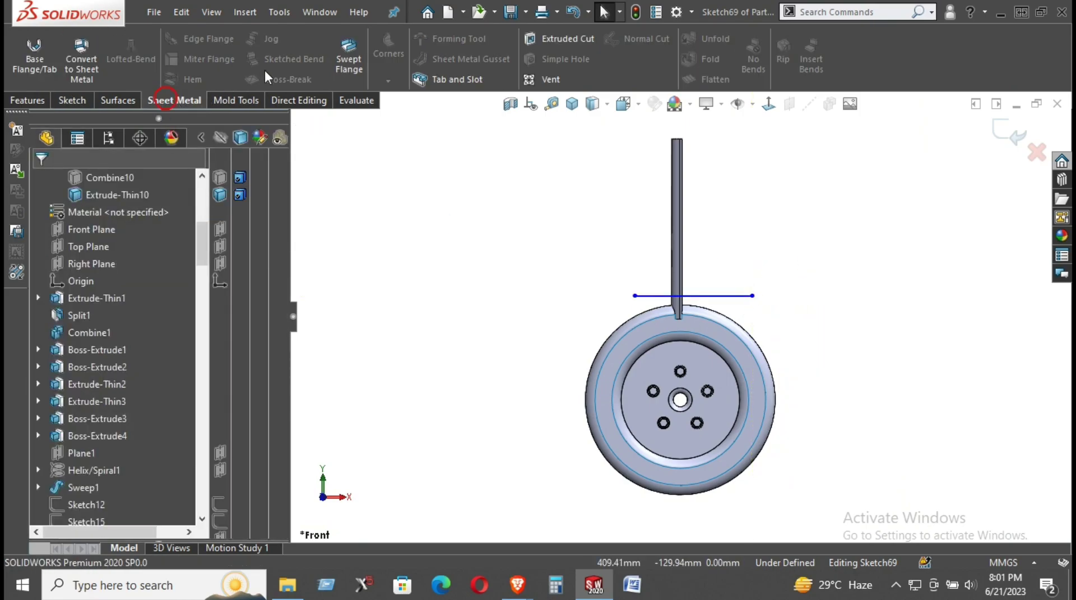
pyautogui.click(291, 104)
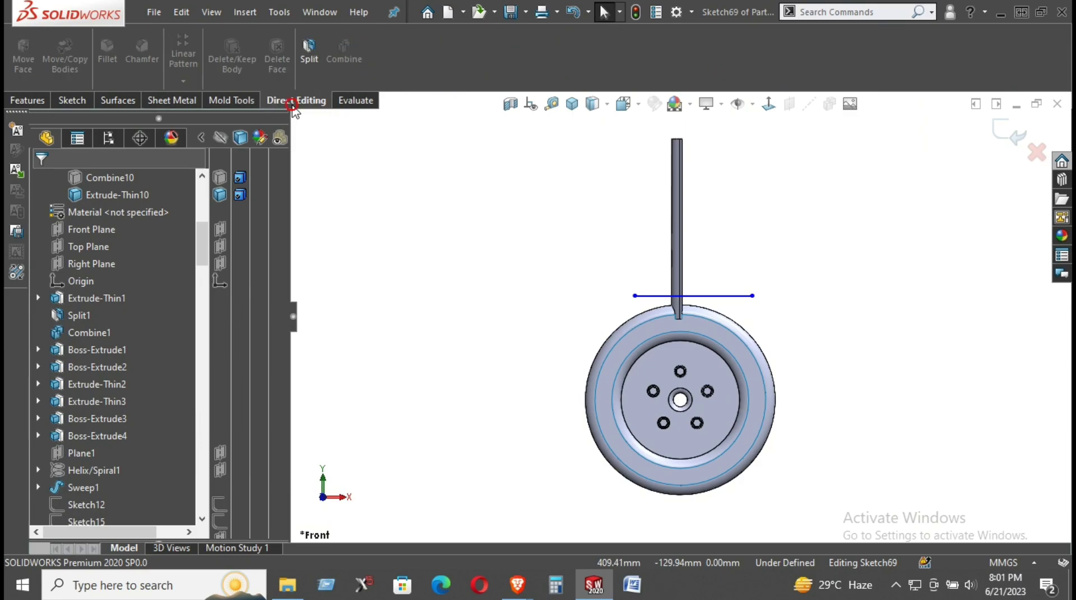
pyautogui.click(315, 56)
pyautogui.click(152, 378)
pyautogui.click(687, 269)
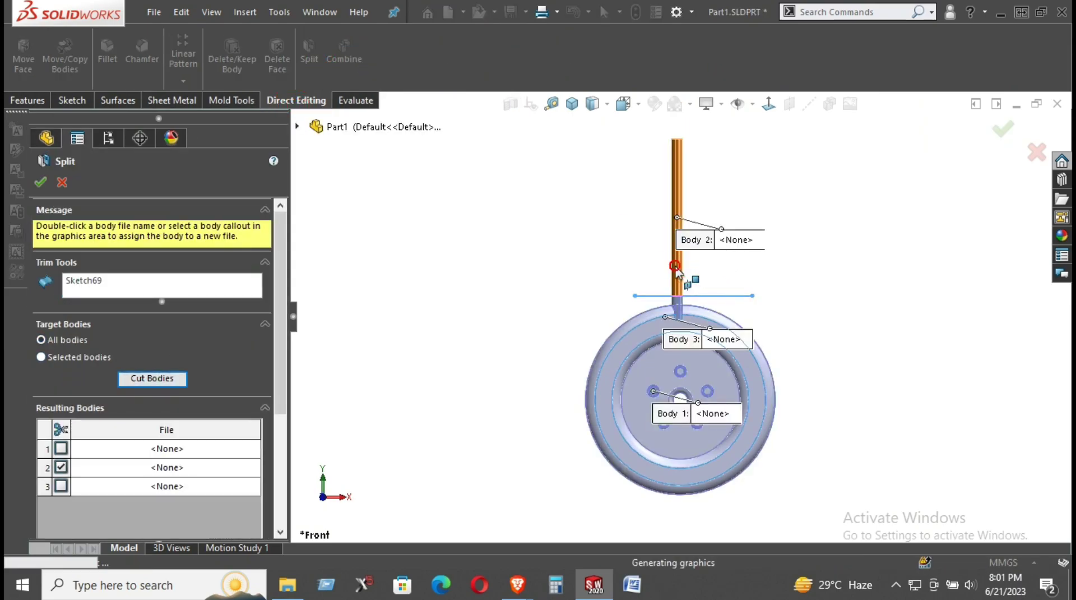
pyautogui.scroll(-3, 75, 472)
pyautogui.click(40, 182)
pyautogui.rightClick(716, 294)
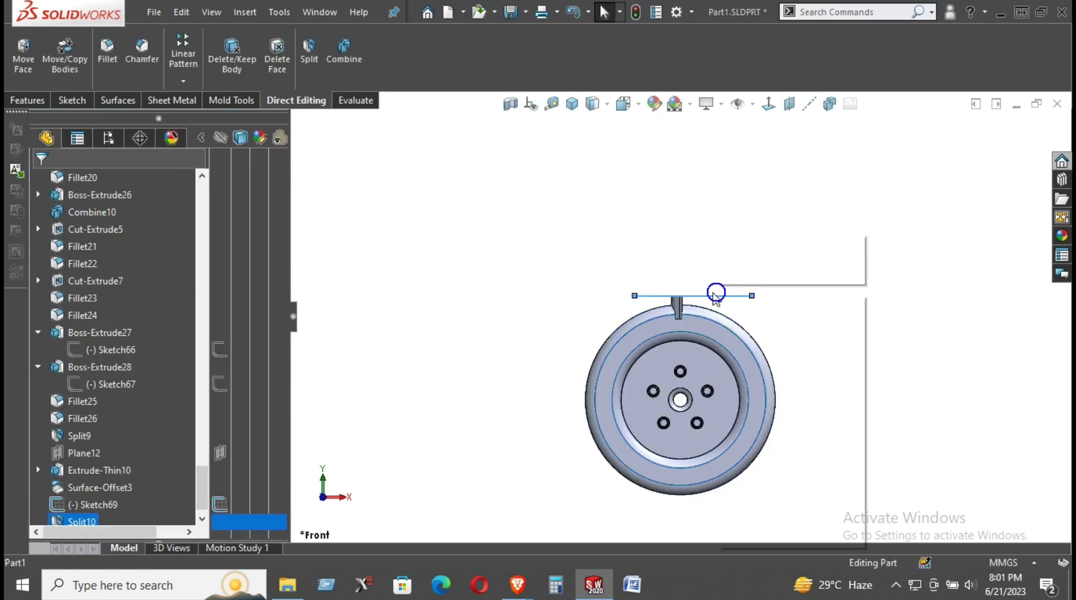
pyautogui.click(752, 270)
# Examine from several angles how the shortened strip's lower end meets the wheel's rounded rim and the offset surface.
pyautogui.scroll(-9, 689, 297)
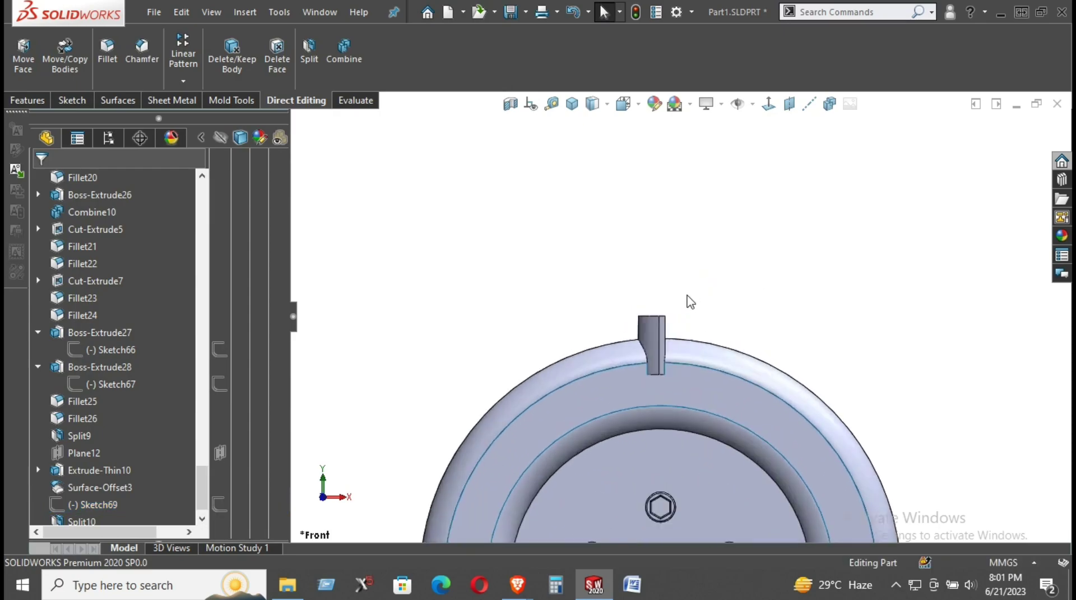
pyautogui.moveTo(677, 328)
pyautogui.mouseDown(button='middle')
pyautogui.moveTo(730, 350)
pyautogui.moveTo(724, 384)
pyautogui.mouseUp(button='middle')
pyautogui.scroll(-3, 657, 392)
pyautogui.scroll(-4, 645, 387)
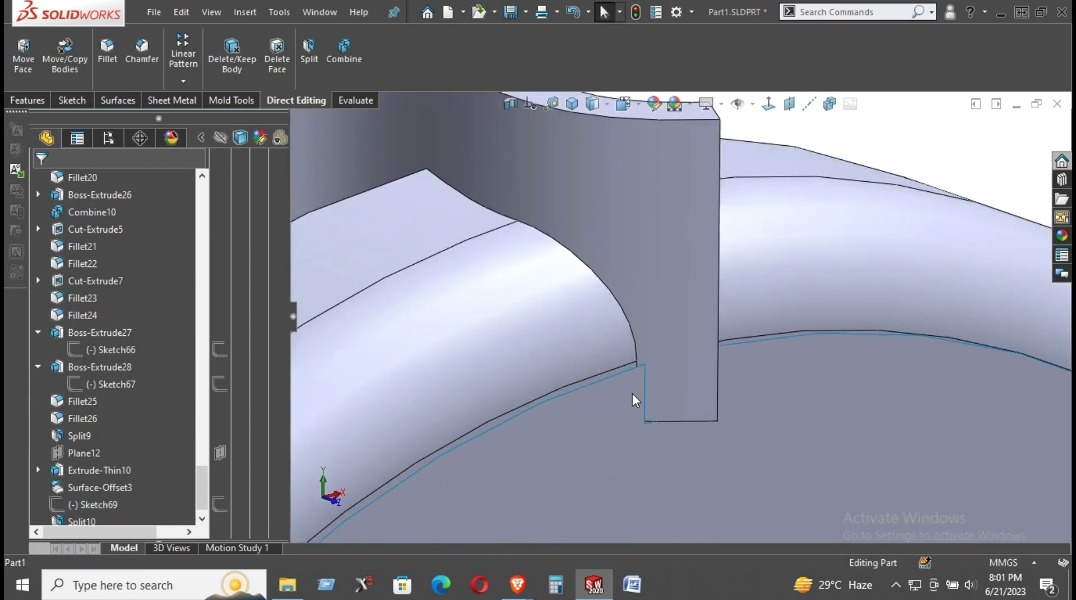
pyautogui.moveTo(646, 379); pyautogui.dragTo(509, 411, button='middle')
pyautogui.scroll(3, 742, 378)
pyautogui.moveTo(745, 356); pyautogui.dragTo(721, 384, button='middle')
pyautogui.scroll(-4, 720, 384)
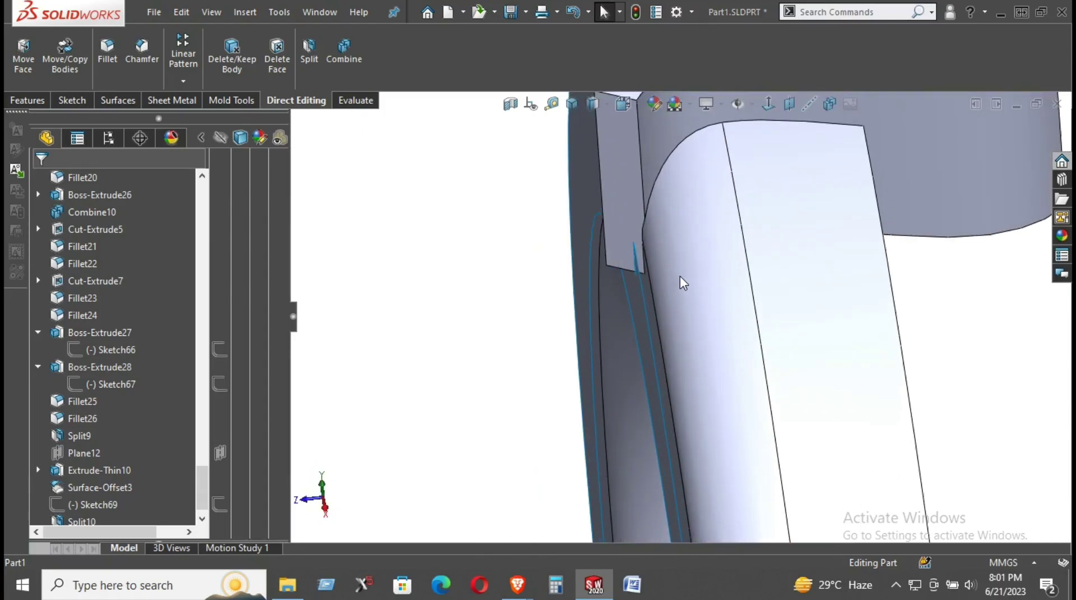
pyautogui.scroll(-1, 58, 477)
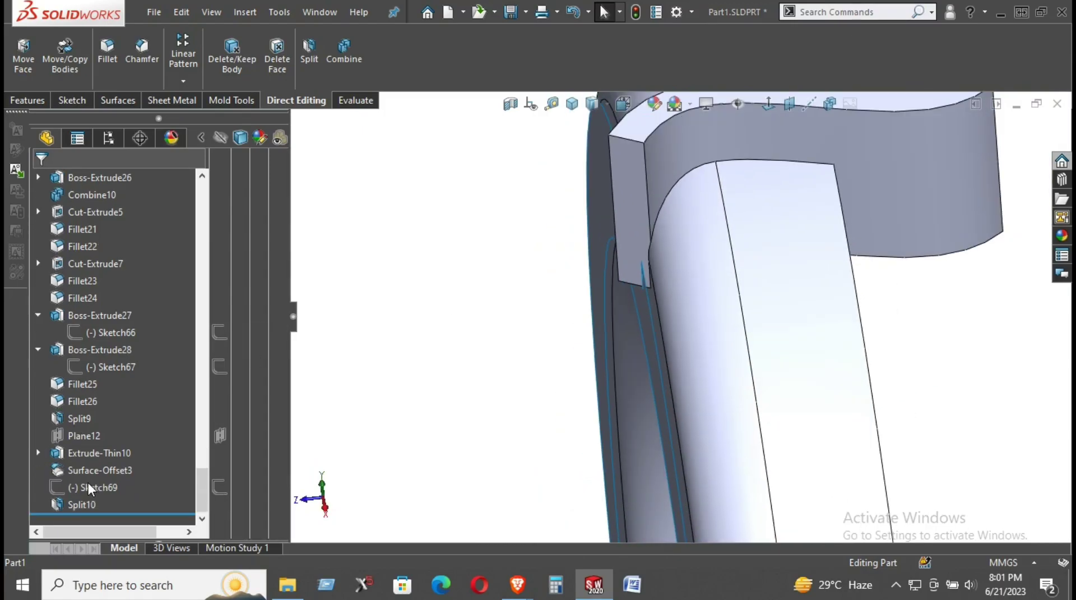
# Edit Sketch68 and stretch the spline's lower endpoint farther out beyond the wheel's front edge.
pyautogui.click(38, 452)
pyautogui.click(110, 470)
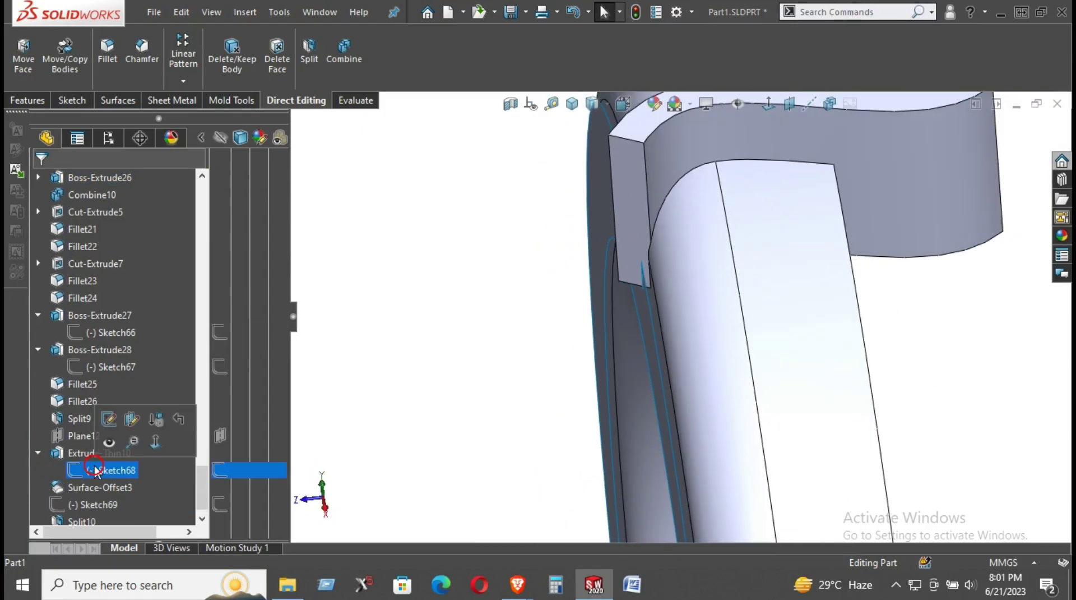
pyautogui.click(109, 425)
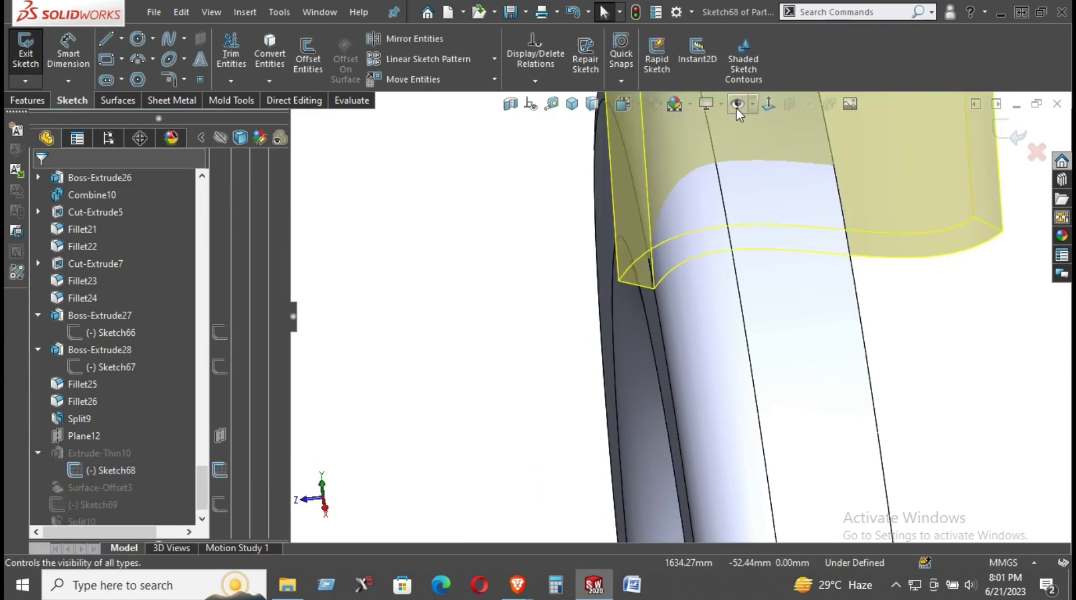
pyautogui.click(768, 105)
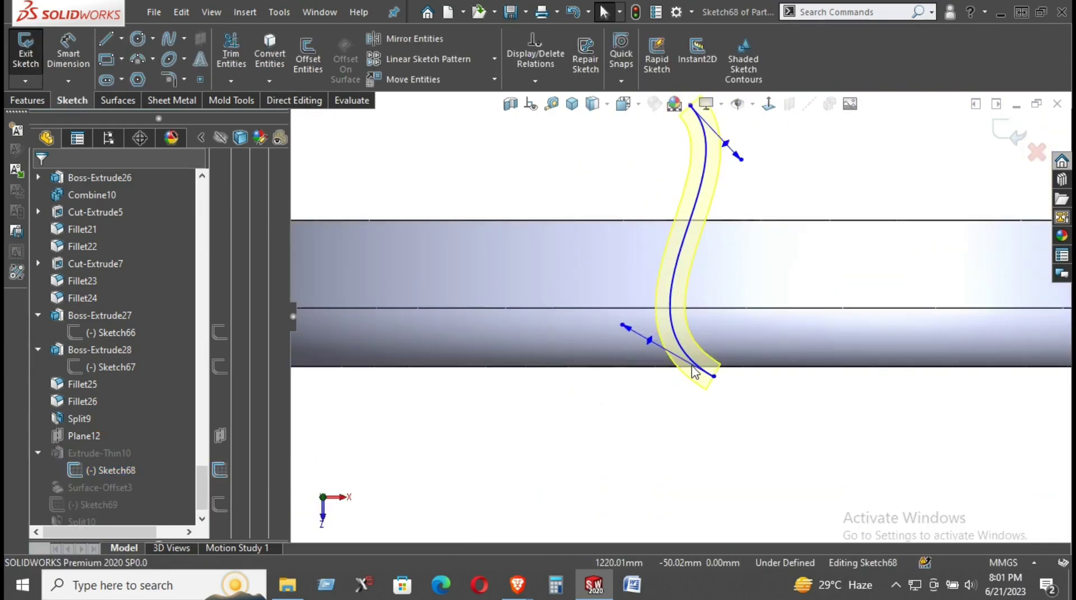
pyautogui.scroll(-2, 683, 375)
pyautogui.moveTo(722, 380); pyautogui.dragTo(755, 441)
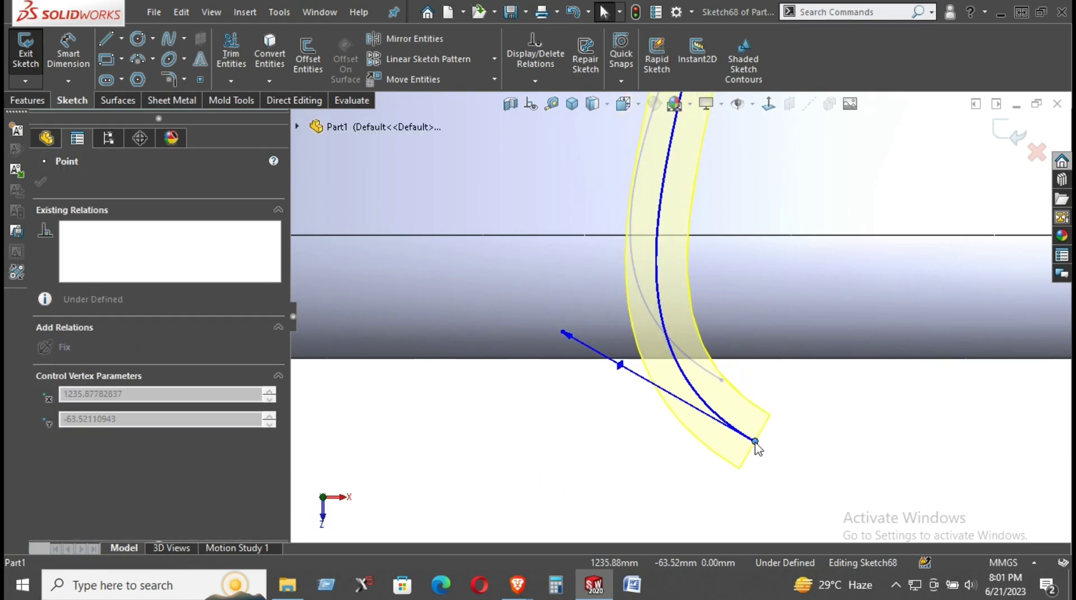
pyautogui.click(43, 182)
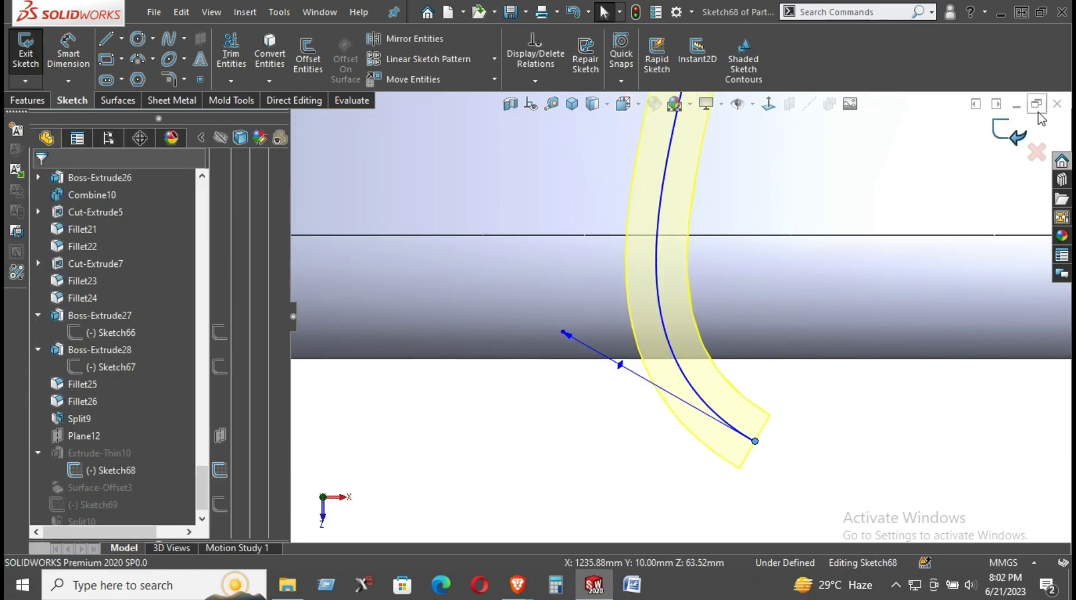
pyautogui.click(1001, 132)
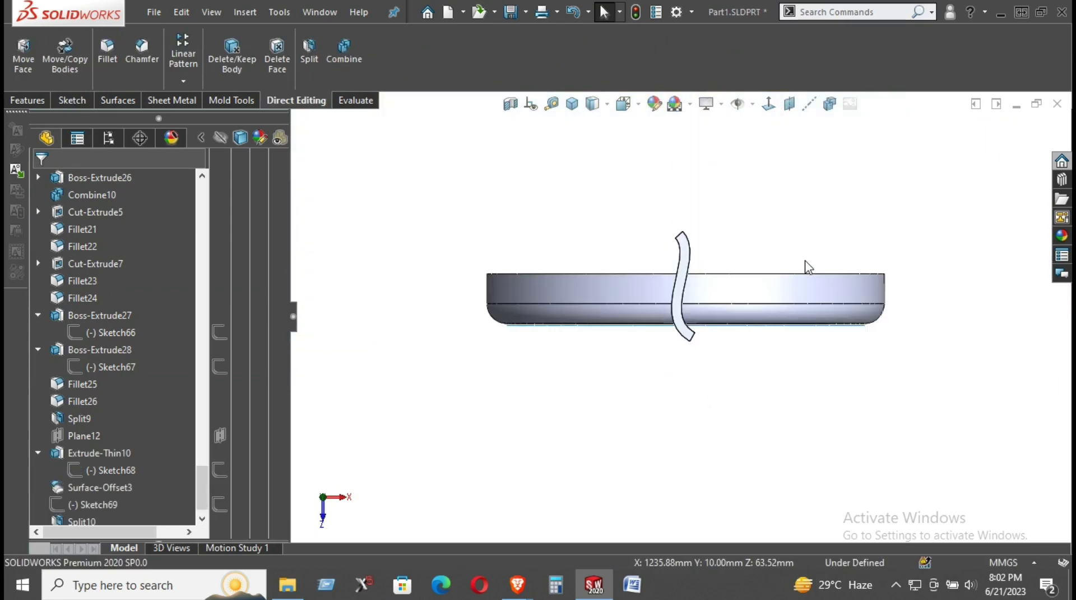
# Extend the outer circular edge of the offset surface by 90 mm, using the same-surface extension type.
pyautogui.scroll(-5, 685, 220)
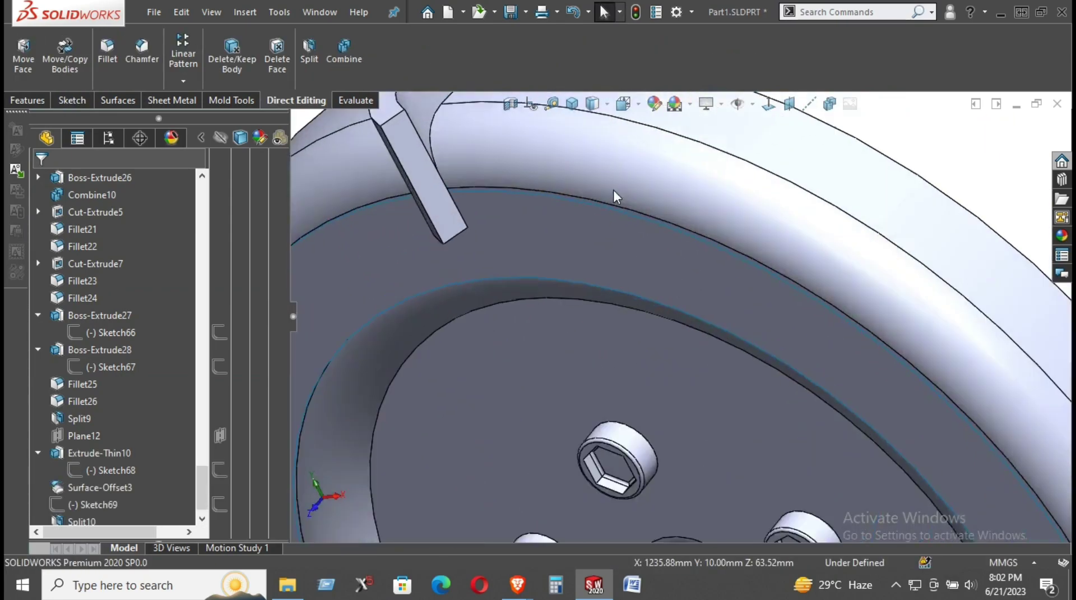
pyautogui.click(570, 199)
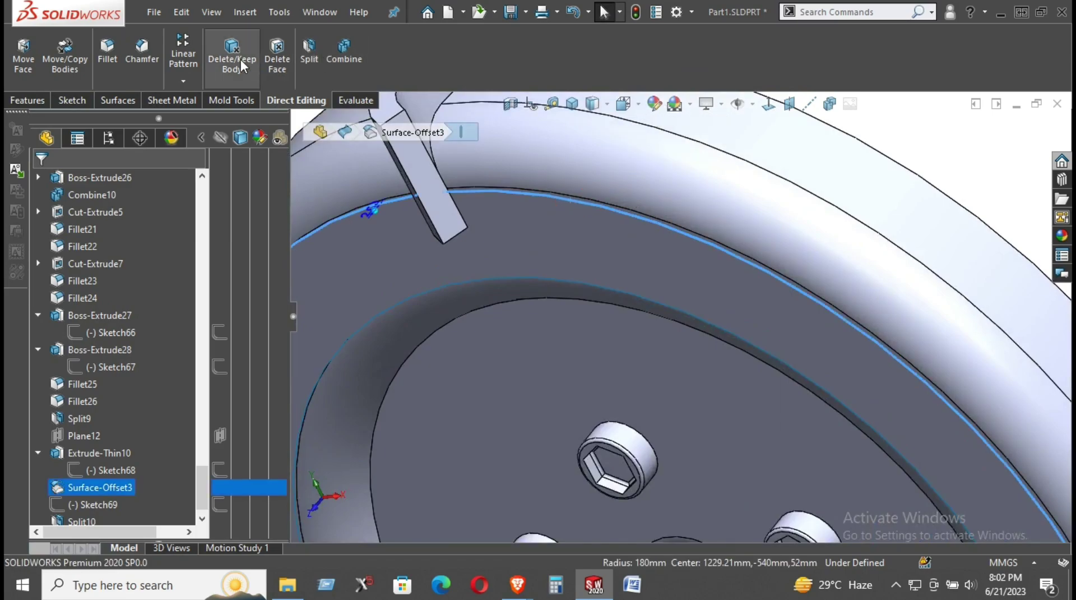
pyautogui.click(120, 99)
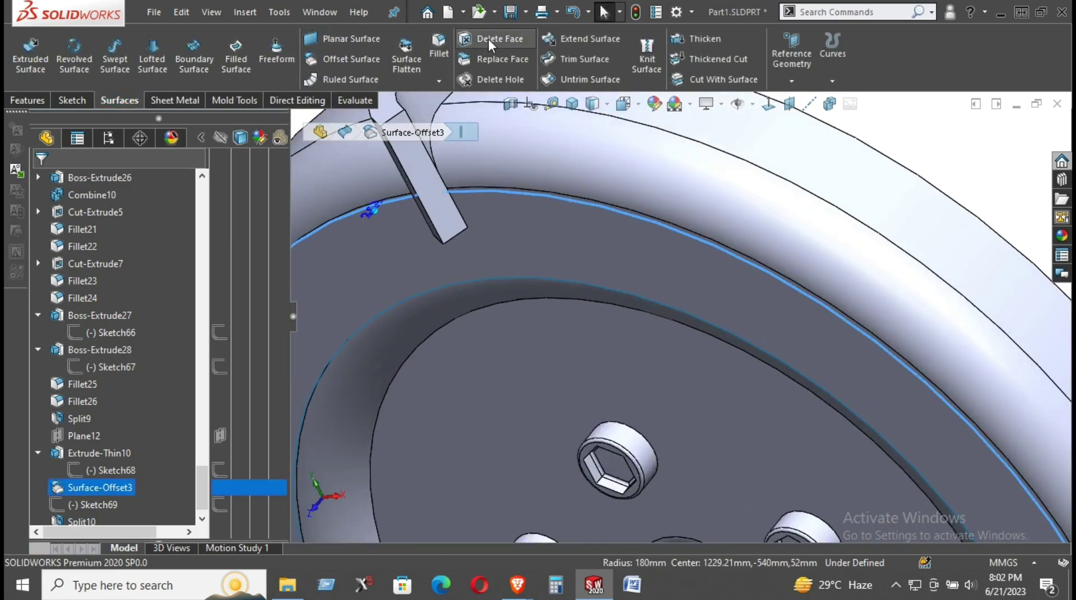
pyautogui.click(554, 42)
pyautogui.scroll(5, 578, 188)
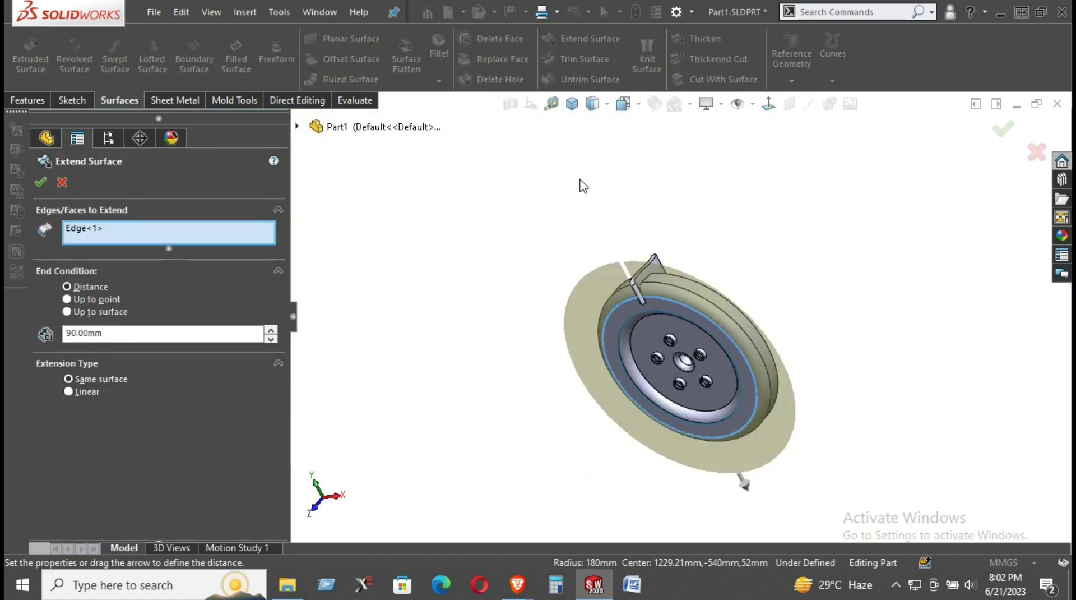
pyautogui.moveTo(574, 193); pyautogui.dragTo(530, 206, button='middle')
pyautogui.click(44, 182)
pyautogui.scroll(-5, 683, 270)
pyautogui.moveTo(491, 316); pyautogui.dragTo(360, 299, button='middle')
pyautogui.scroll(-1, 92, 462)
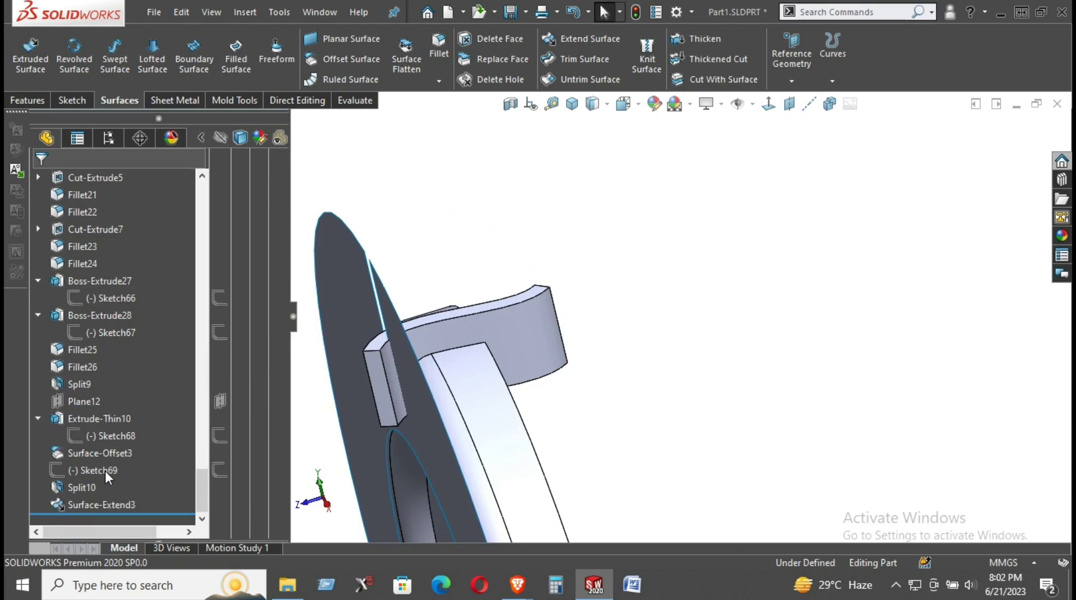
# Edit the Extrude-Thin10 strip feature so that it does not merge with the other bodies.
pyautogui.click(110, 419)
pyautogui.click(132, 375)
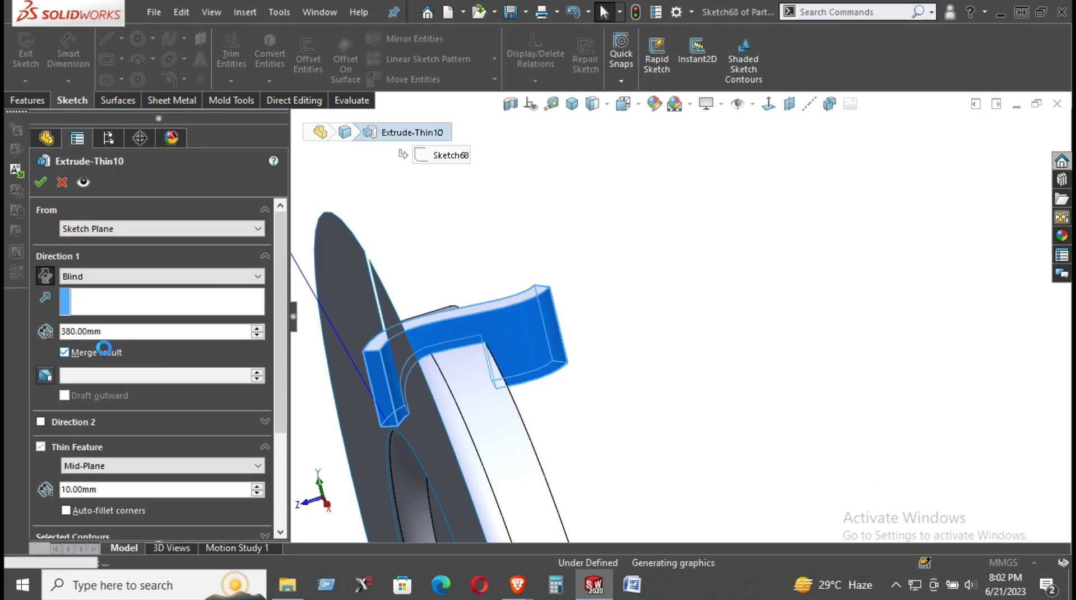
pyautogui.click(39, 181)
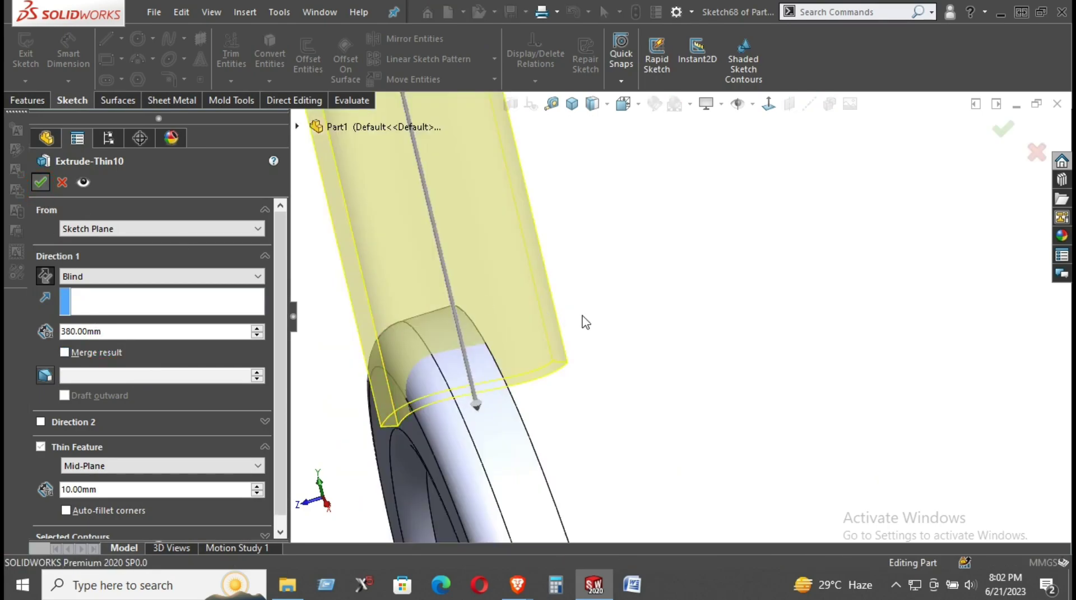
pyautogui.click(633, 321)
pyautogui.scroll(5, 632, 322)
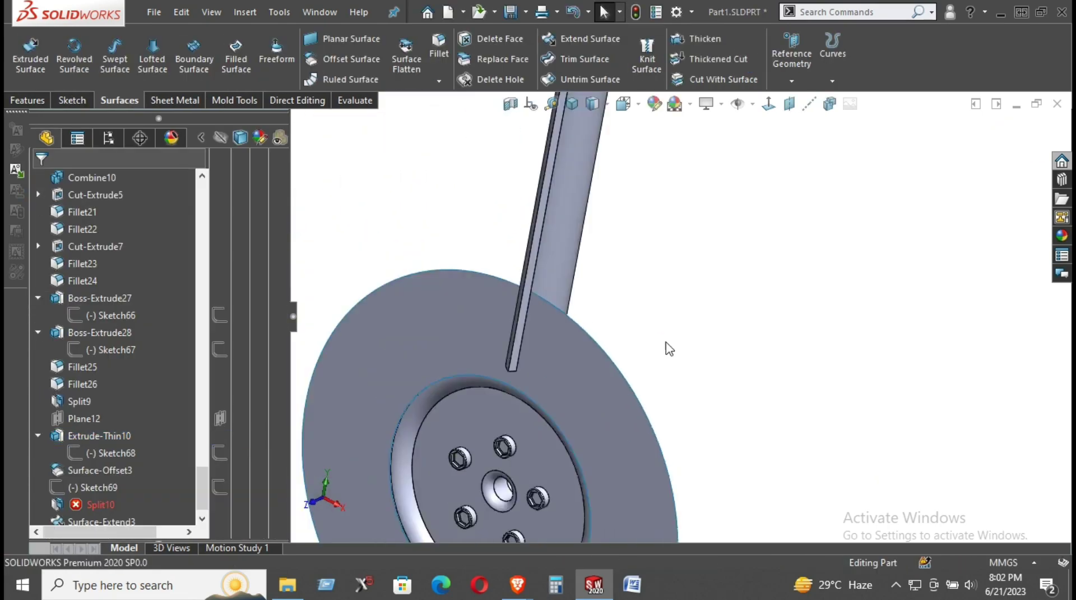
pyautogui.scroll(-1, 97, 463)
# Try to repair the Split10 feature by recutting all bodies with Sketch69.
pyautogui.click(86, 486)
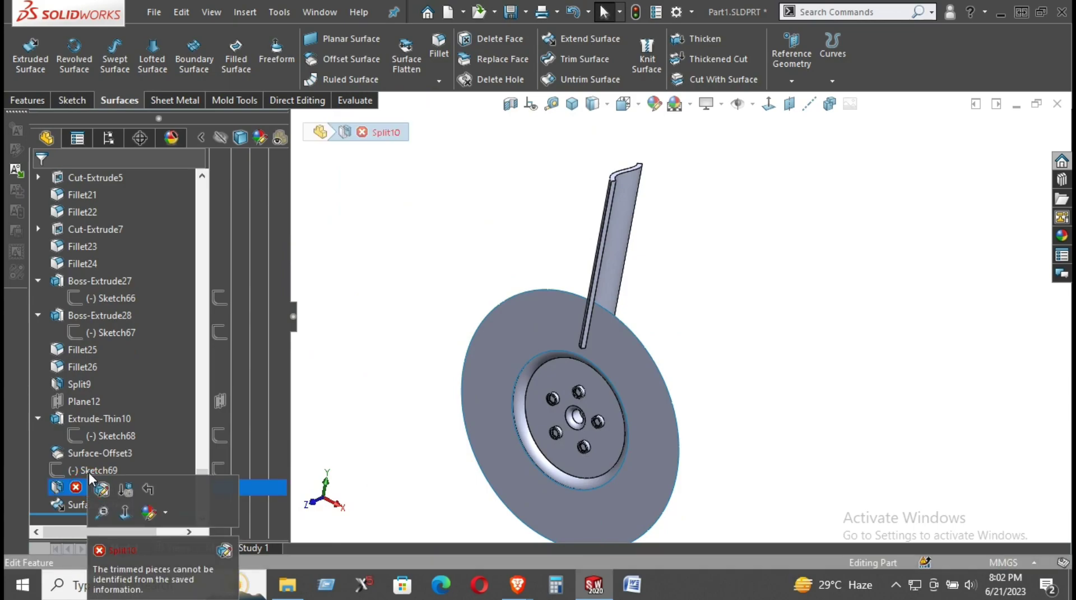
pyautogui.click(75, 469)
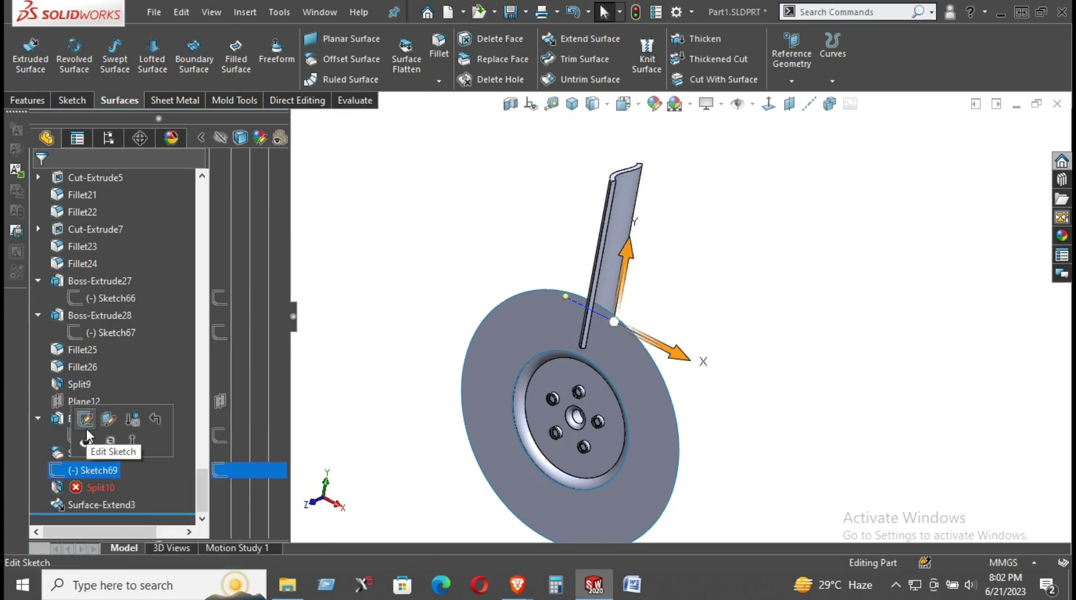
pyautogui.click(94, 487)
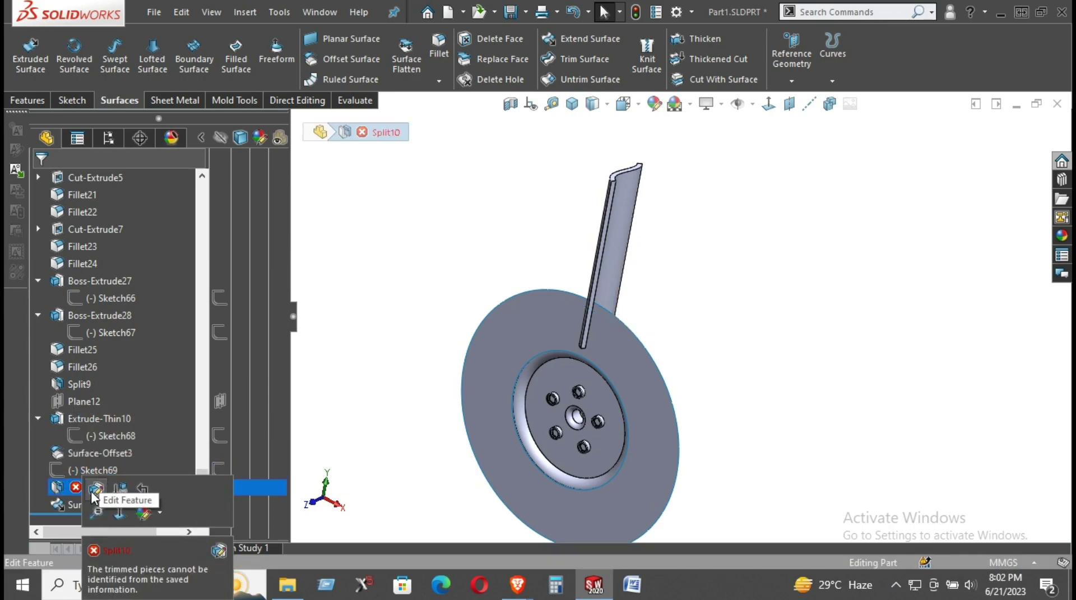
pyautogui.click(95, 490)
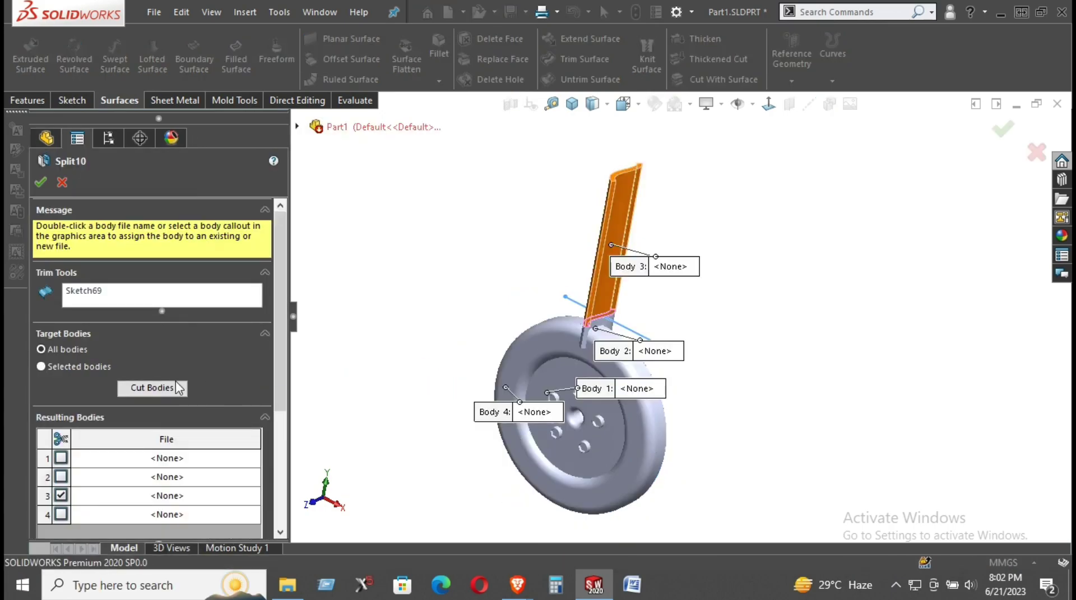
pyautogui.click(149, 389)
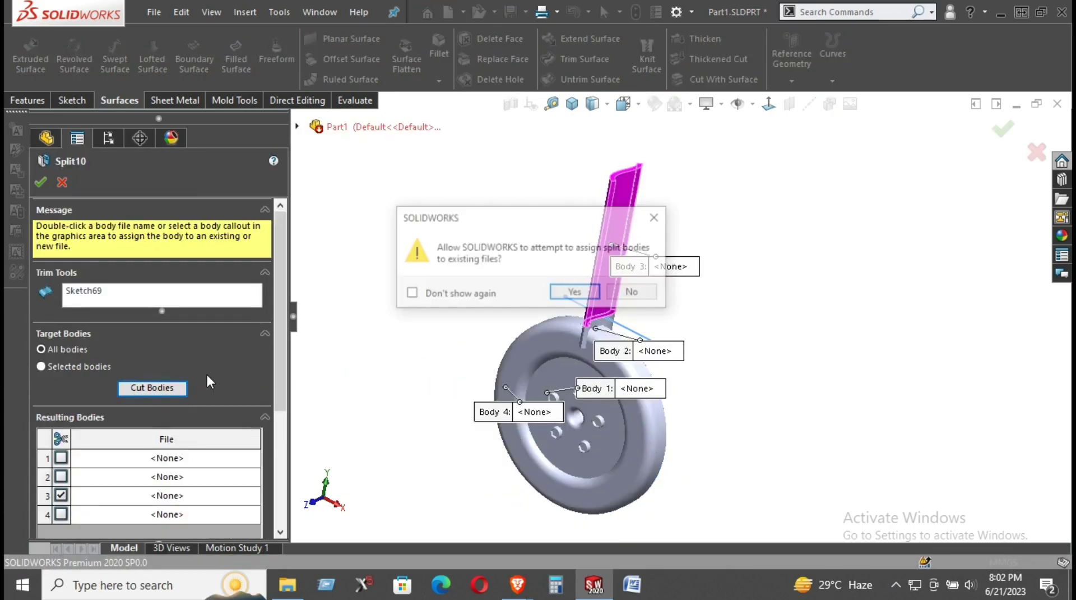
pyautogui.click(656, 217)
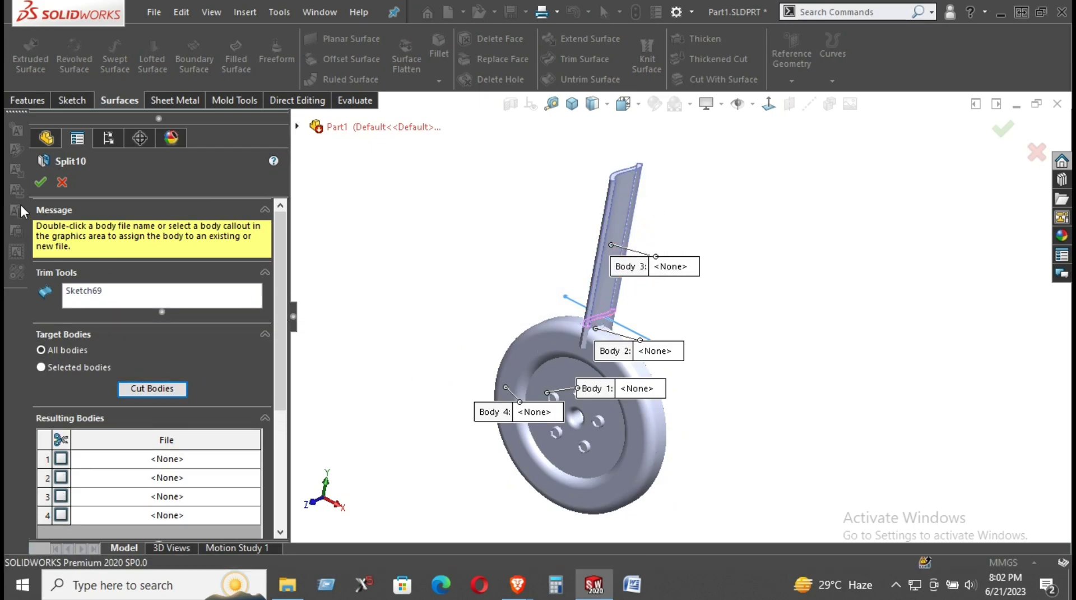
pyautogui.click(39, 182)
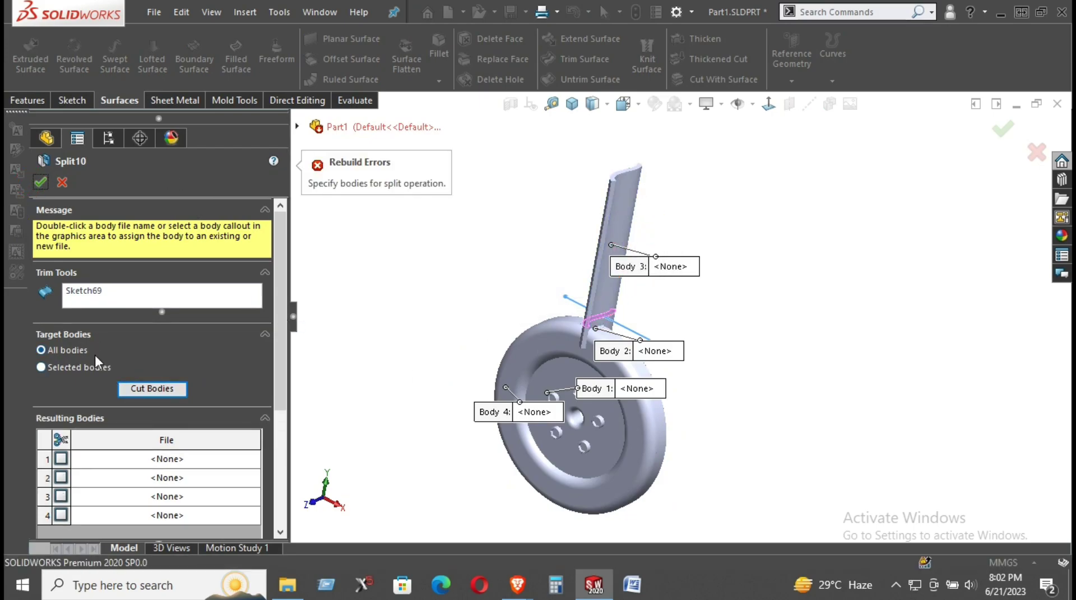
pyautogui.scroll(-3, 88, 443)
pyautogui.scroll(3, 89, 442)
pyautogui.click(93, 296)
pyautogui.rightClick(93, 296)
pyautogui.click(130, 299)
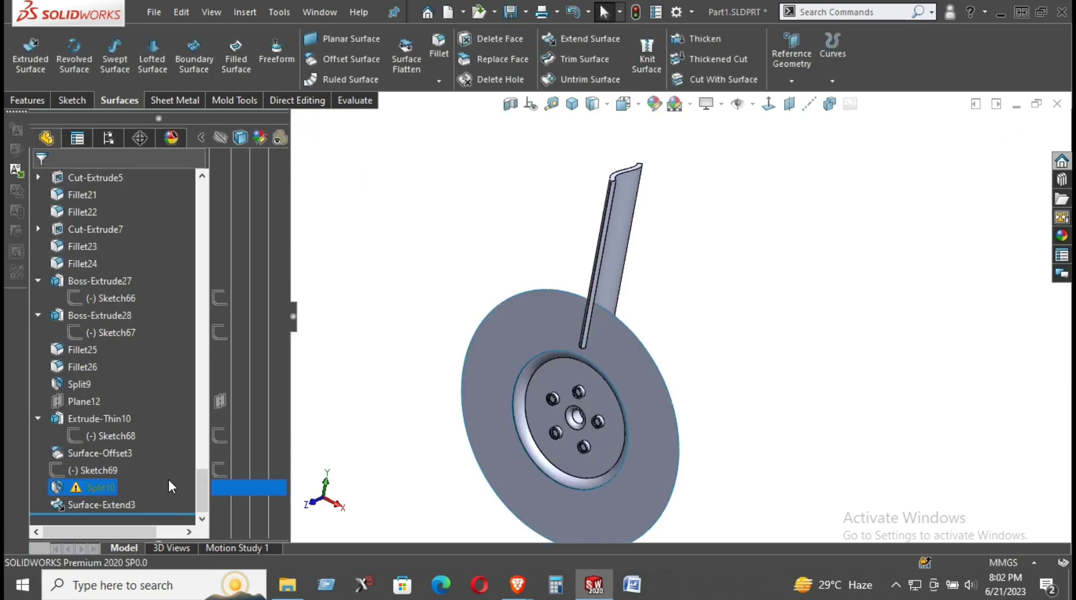
# Delete the Split10 feature from the part.
pyautogui.rightClick(92, 490)
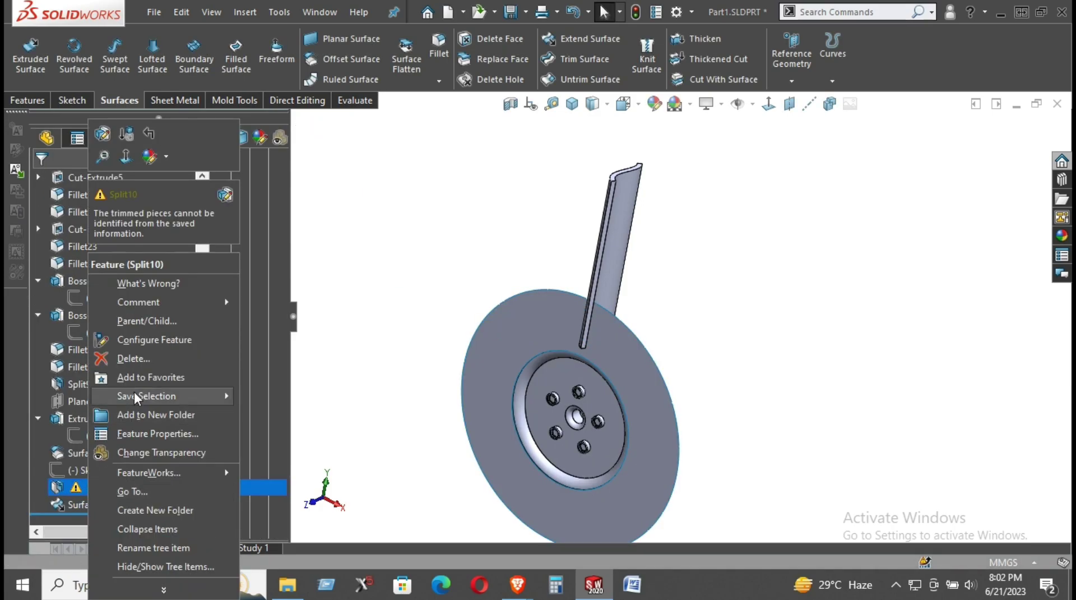
pyautogui.click(185, 358)
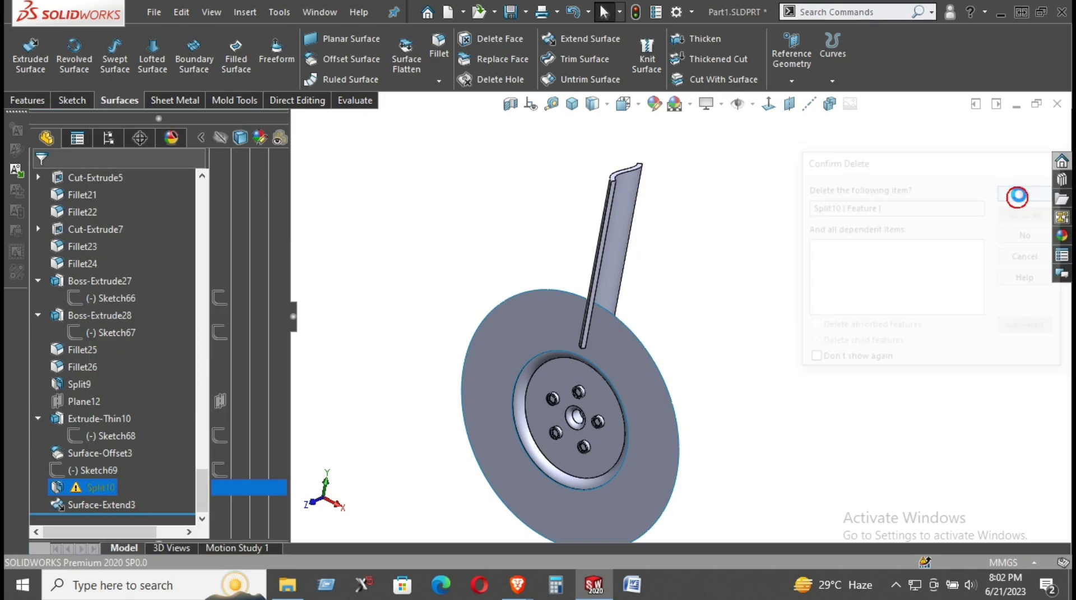
pyautogui.click(1029, 193)
pyautogui.click(79, 485)
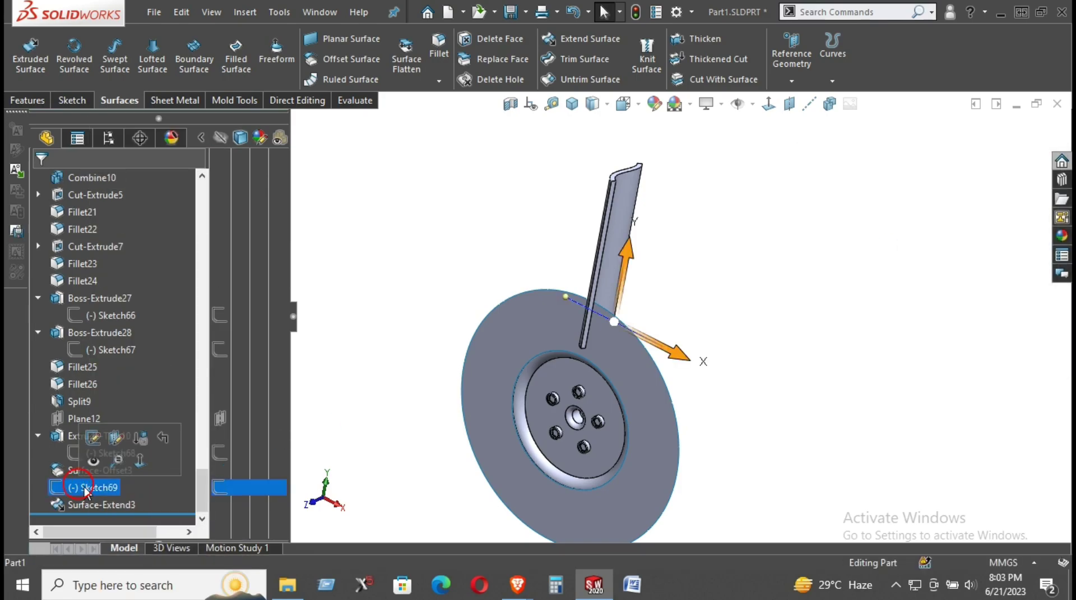
pyautogui.click(287, 104)
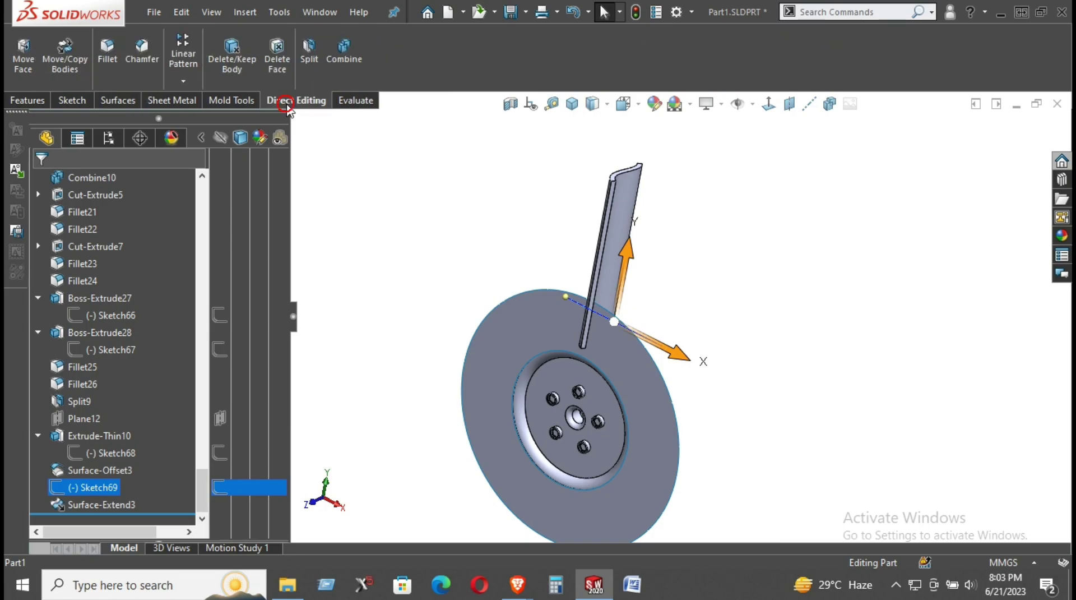
pyautogui.click(321, 59)
pyautogui.moveTo(549, 332); pyautogui.dragTo(296, 337, button='middle')
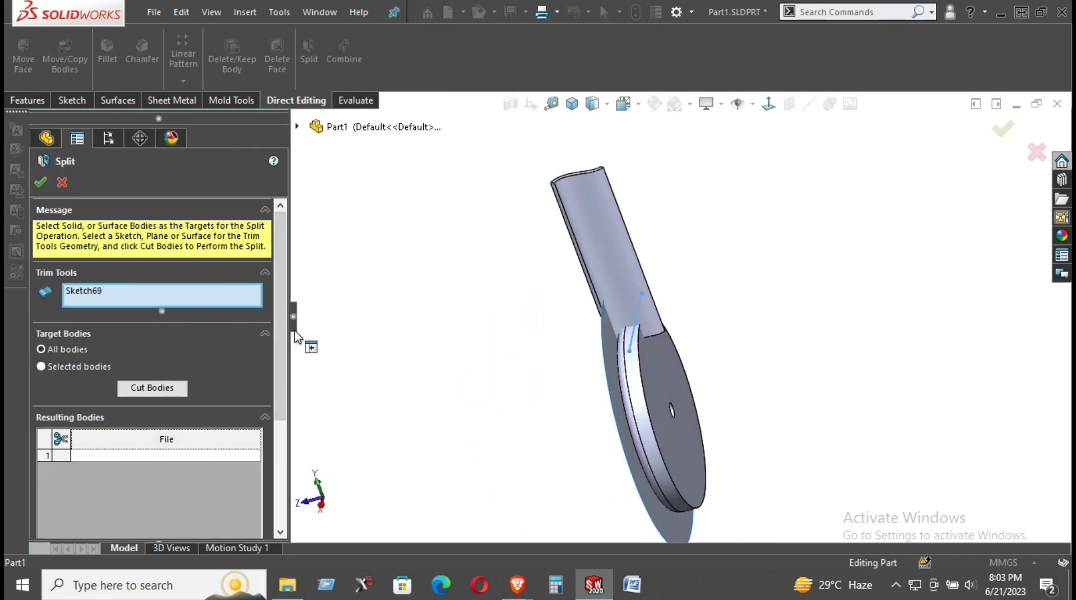
pyautogui.click(151, 387)
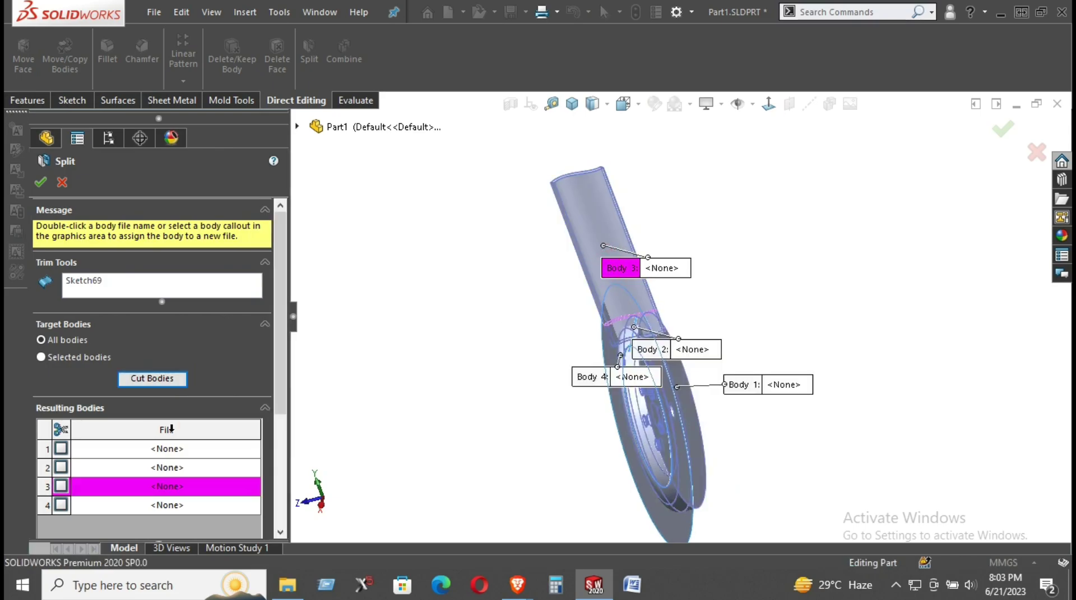
pyautogui.scroll(-3, 84, 450)
pyautogui.click(41, 181)
pyautogui.click(440, 270)
pyautogui.press('space')
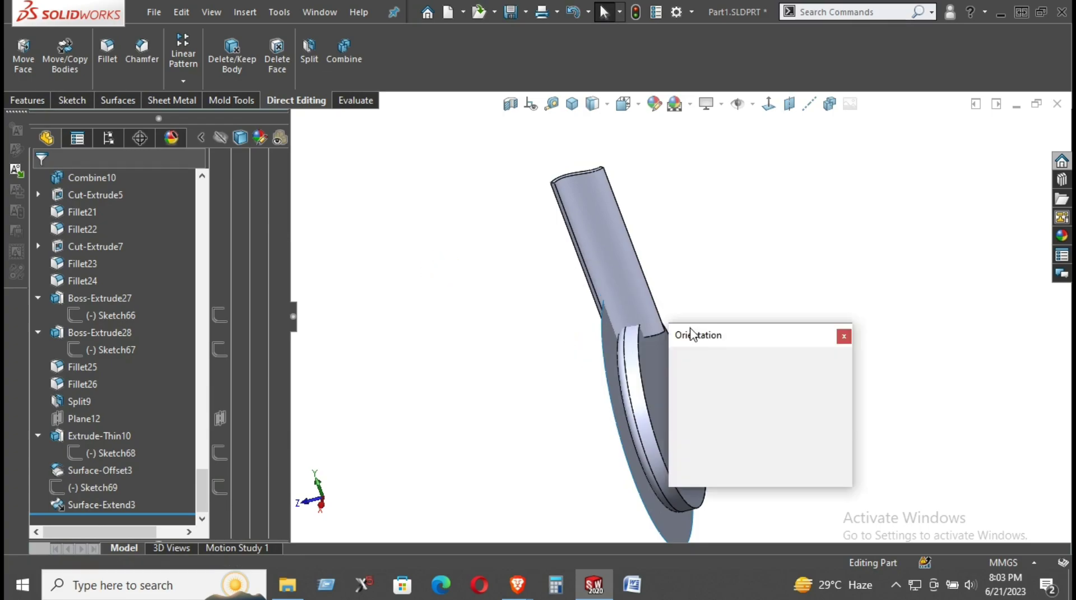
pyautogui.click(840, 337)
# Hide the extended offset surface body on the wheel's front side.
pyautogui.click(649, 355)
pyautogui.rightClick(650, 350)
pyautogui.click(708, 226)
pyautogui.moveTo(168, 452); pyautogui.dragTo(361, 446, button='middle')
pyautogui.click(362, 446)
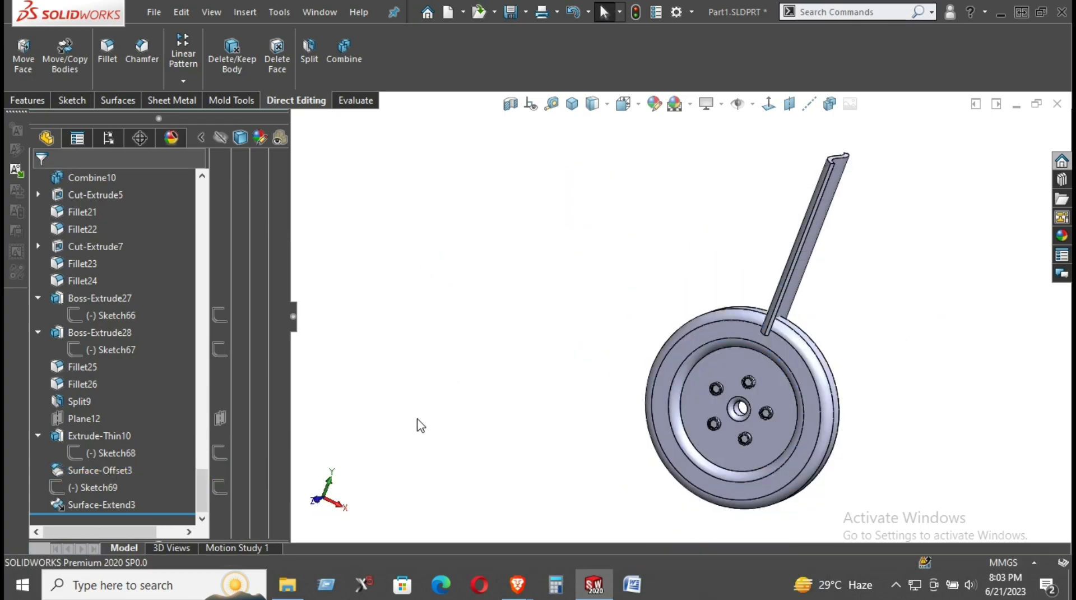
pyautogui.moveTo(530, 398); pyautogui.dragTo(449, 392, button='middle')
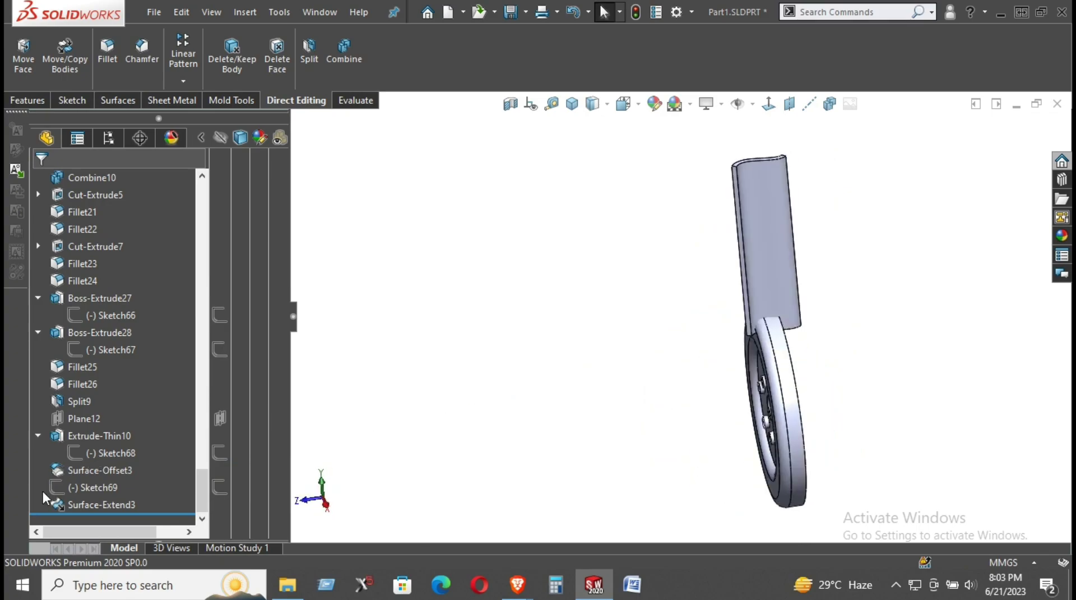
# Show Sketch69, the line crossing the strip above the wheel.
pyautogui.click(82, 487)
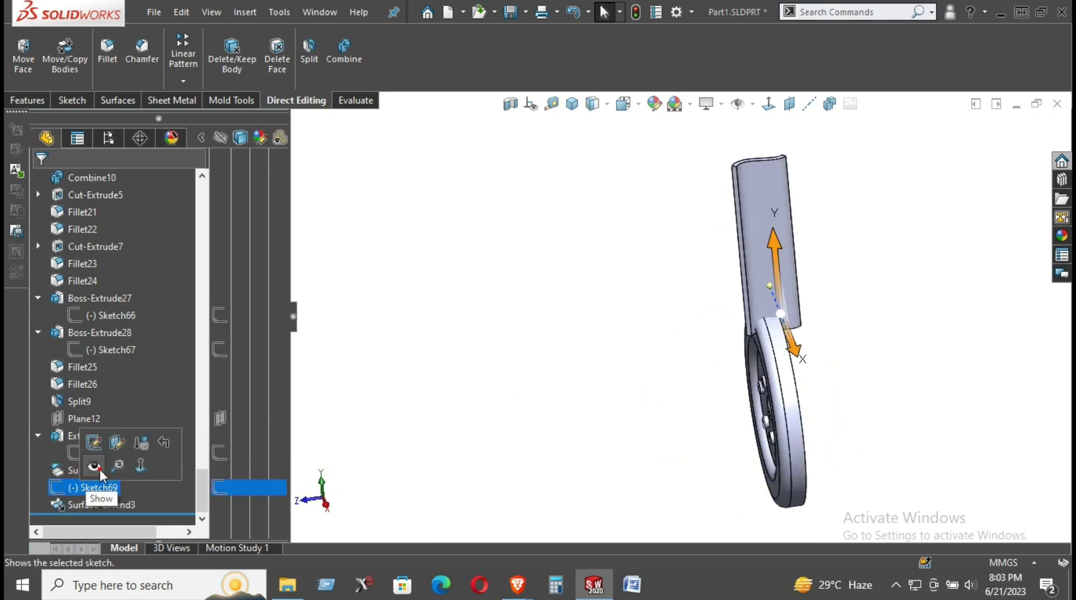
pyautogui.click(94, 466)
pyautogui.click(418, 427)
pyautogui.moveTo(530, 428); pyautogui.dragTo(595, 417, button='middle')
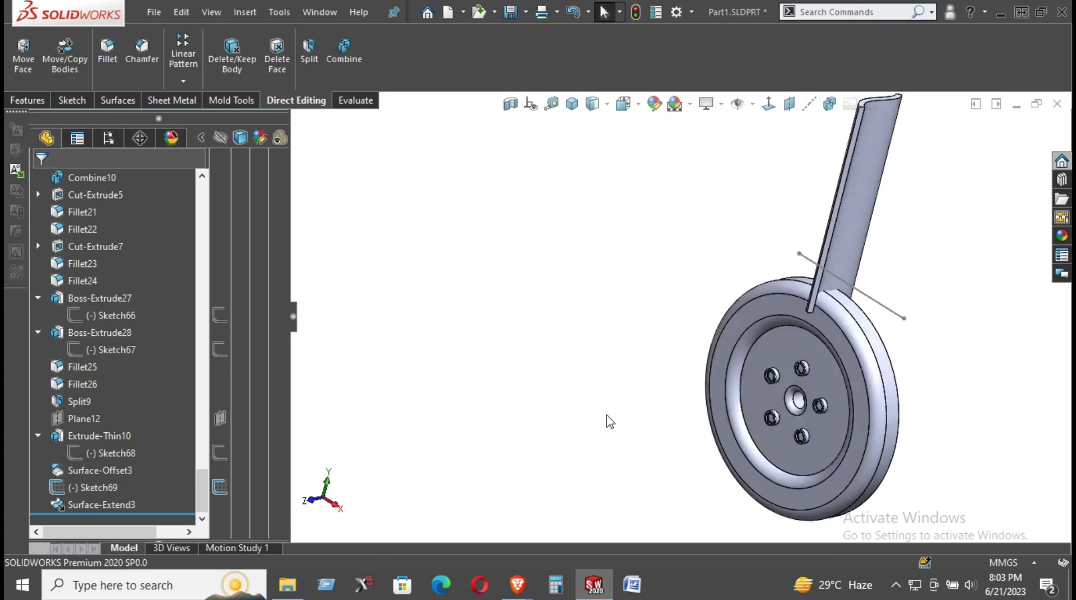
# Split all bodies with Sketch69, the line crossing the strip above the wheel.
pyautogui.click(863, 291)
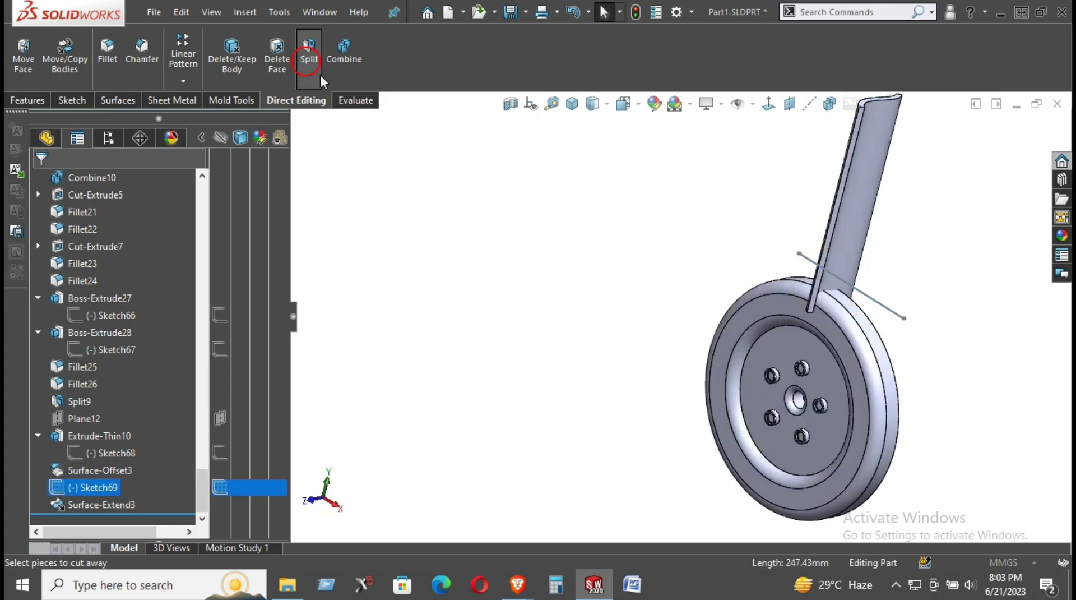
pyautogui.click(309, 56)
pyautogui.click(145, 388)
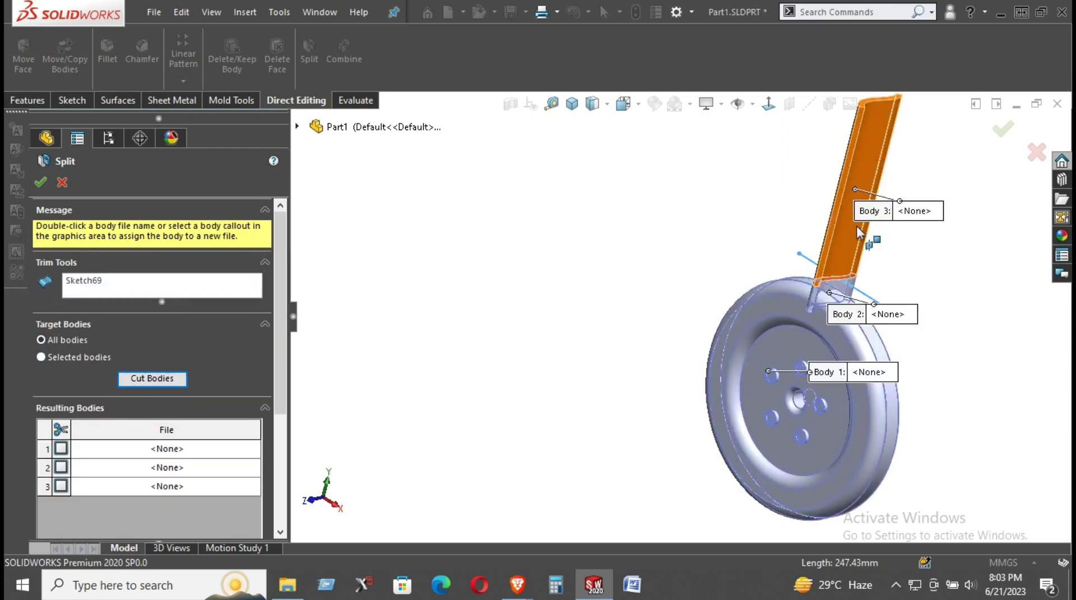
pyautogui.click(39, 182)
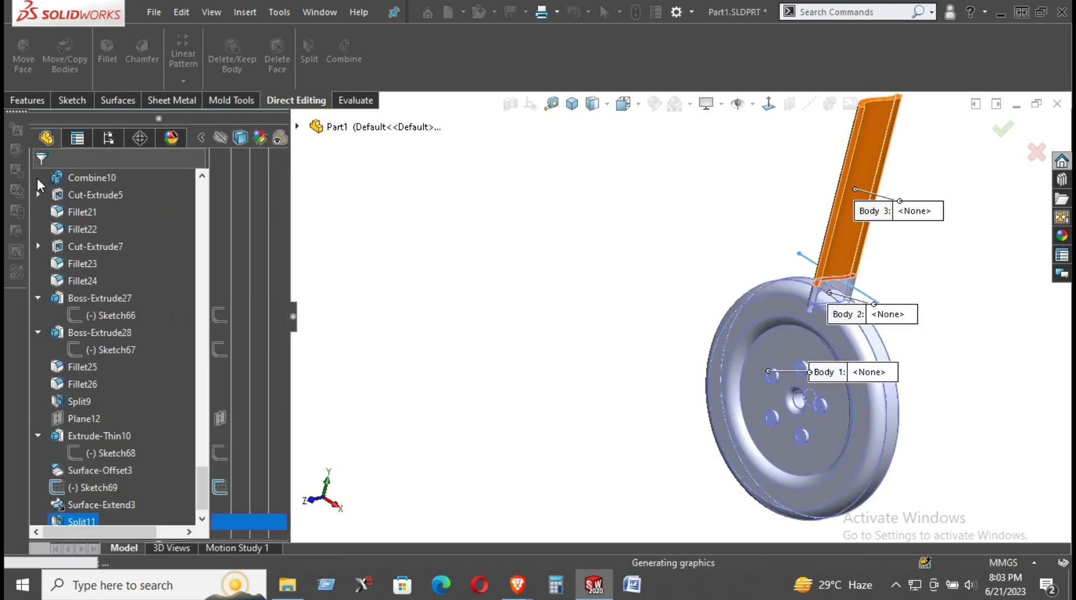
# Hide Sketch69 and the split-off upper piece of the strip.
pyautogui.click(804, 258)
pyautogui.click(838, 211)
pyautogui.scroll(-1, 100, 487)
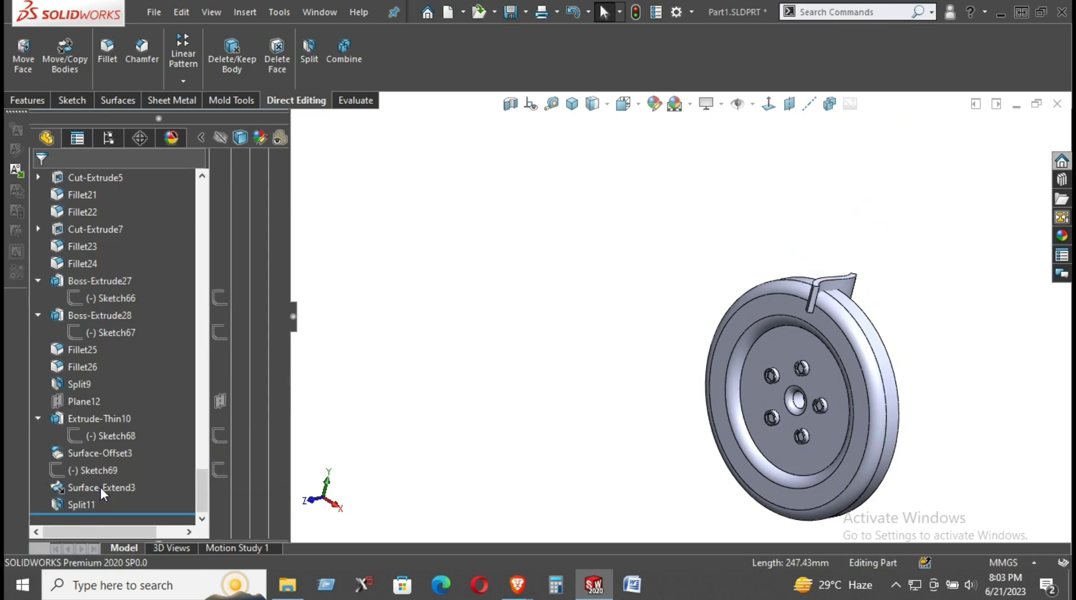
# Show the extended offset surface body at the wheel's front side.
pyautogui.click(86, 488)
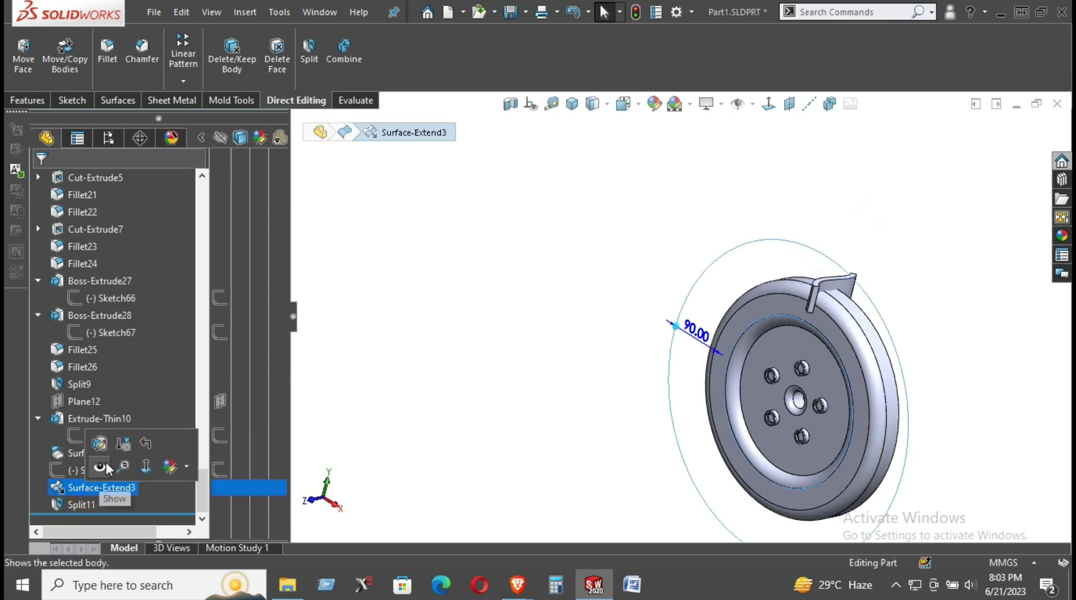
pyautogui.click(103, 467)
pyautogui.click(472, 358)
# Split all bodies with the extended offset surface, taking the strip's protruding front end as a resulting body, and hide that piece and the surface.
pyautogui.moveTo(627, 306); pyautogui.dragTo(586, 280, button='middle')
pyautogui.click(695, 357)
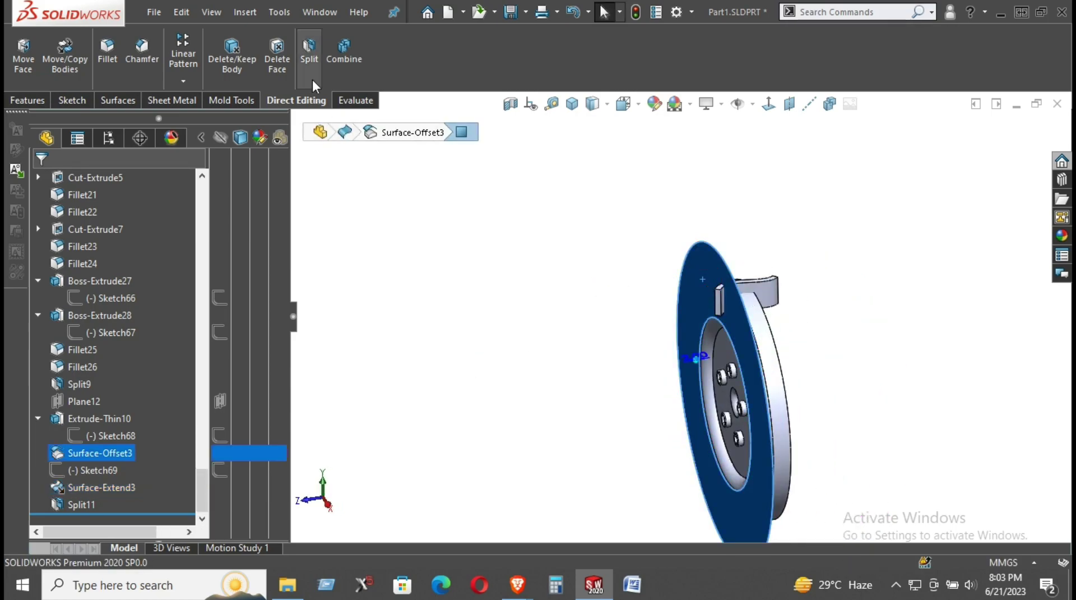
pyautogui.click(311, 58)
pyautogui.click(152, 389)
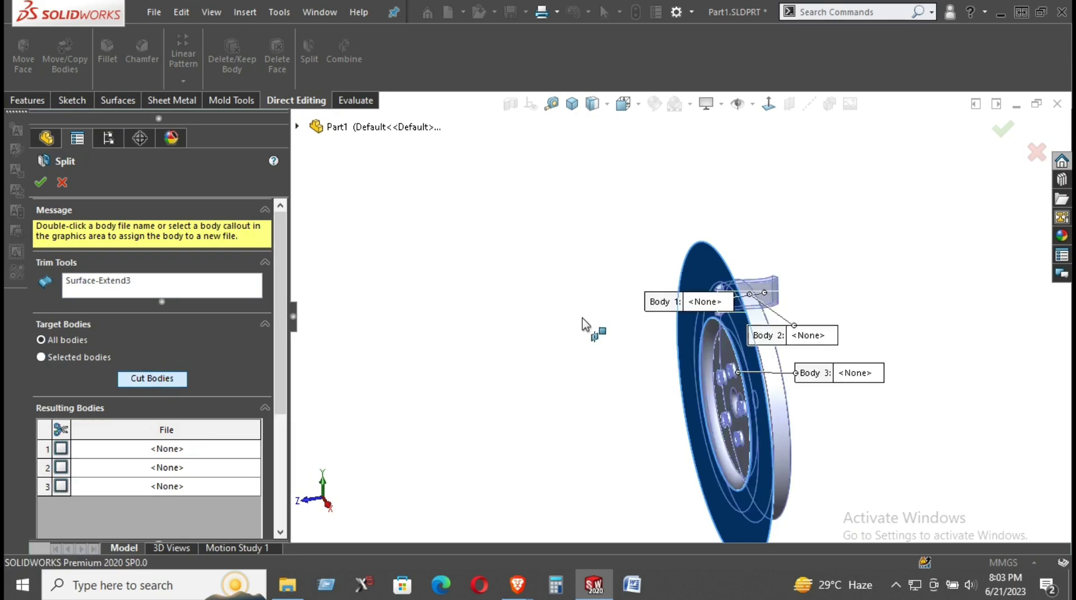
pyautogui.scroll(-4, 785, 305)
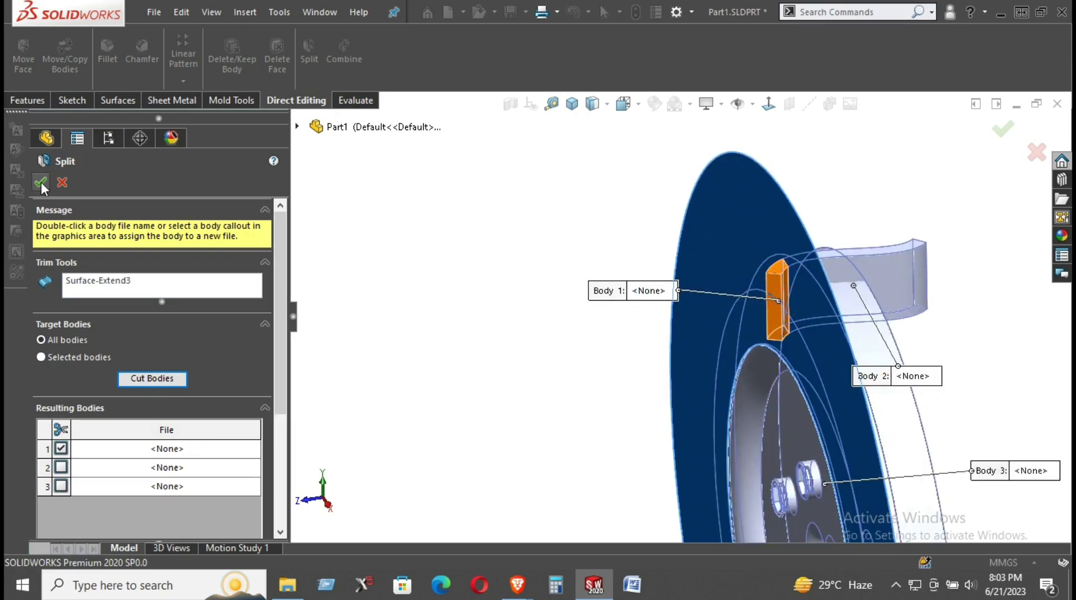
pyautogui.click(721, 219)
pyautogui.click(811, 171)
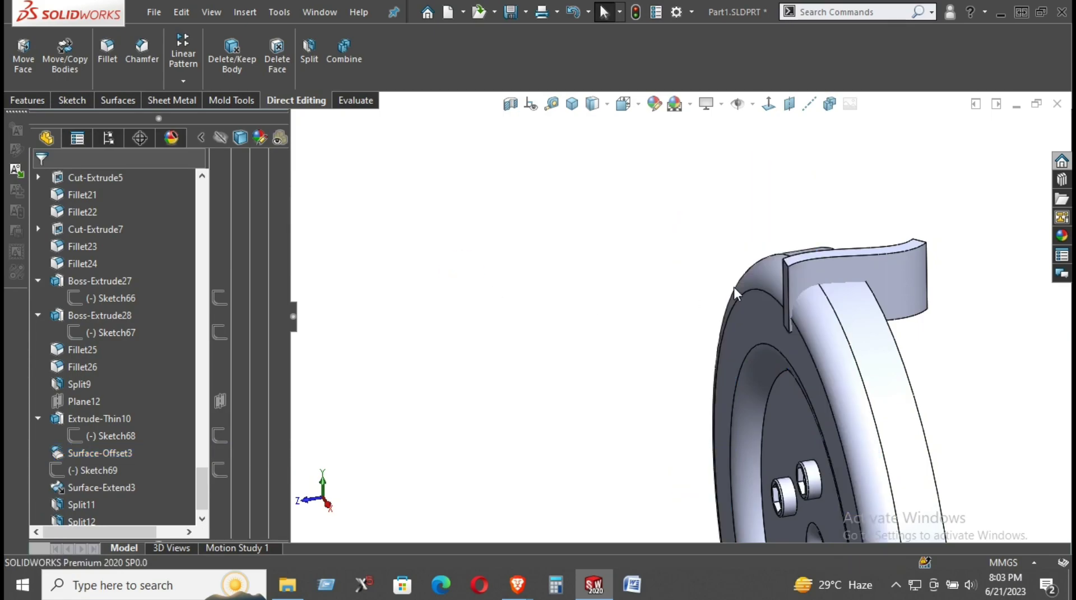
# Create a 2 mm outward offset surface from the wheel's rounded rim face and its outer tread face.
pyautogui.scroll(-4, 809, 335)
pyautogui.moveTo(819, 308); pyautogui.dragTo(953, 376, button='middle')
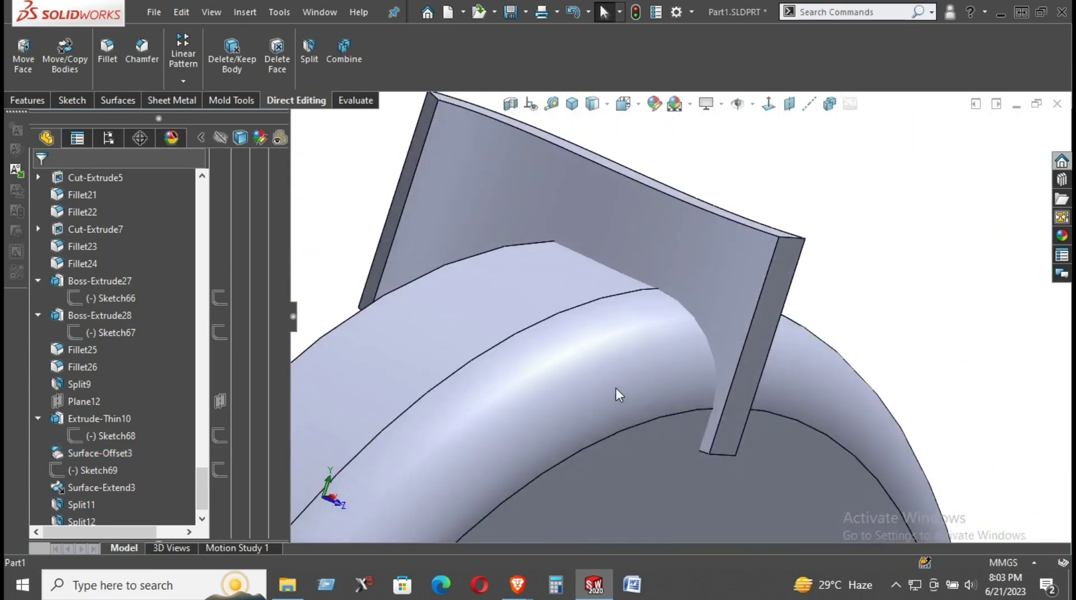
pyautogui.click(610, 397)
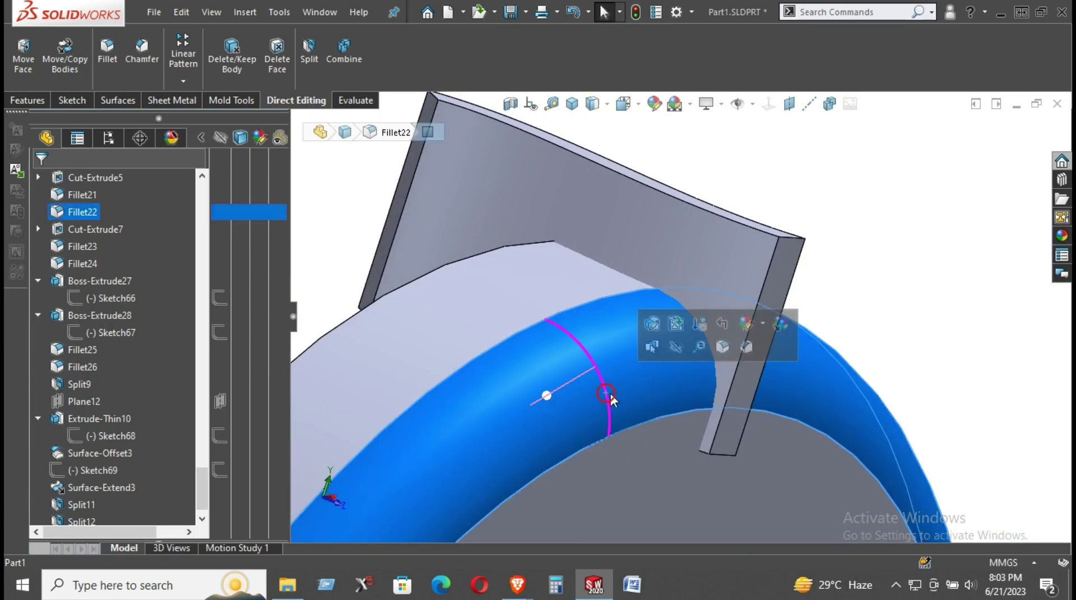
pyautogui.click(120, 102)
pyautogui.click(327, 59)
pyautogui.click(508, 296)
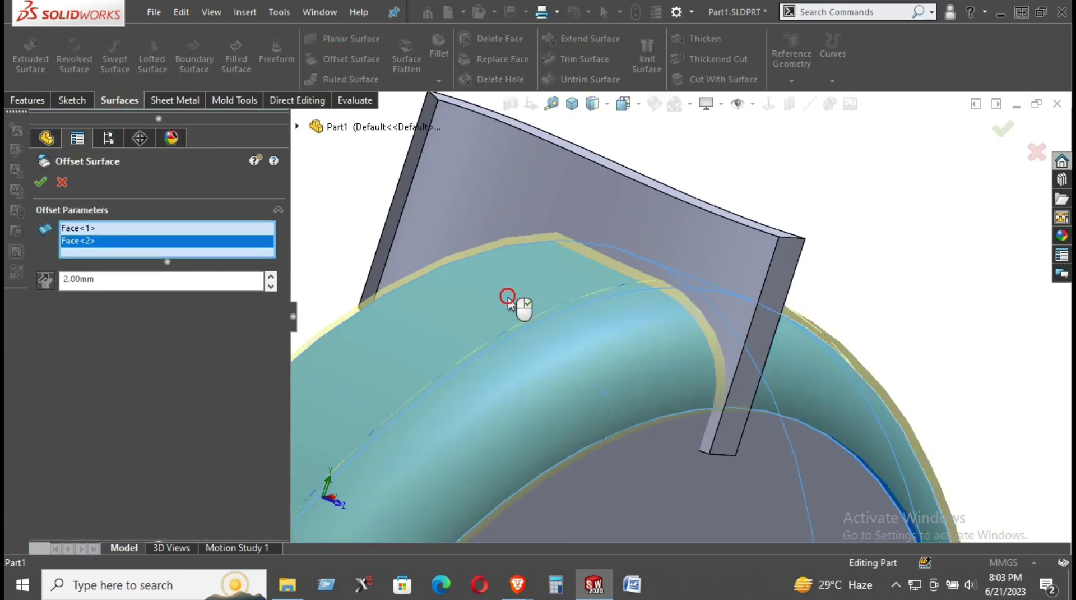
pyautogui.moveTo(538, 312); pyautogui.dragTo(616, 270, button='middle')
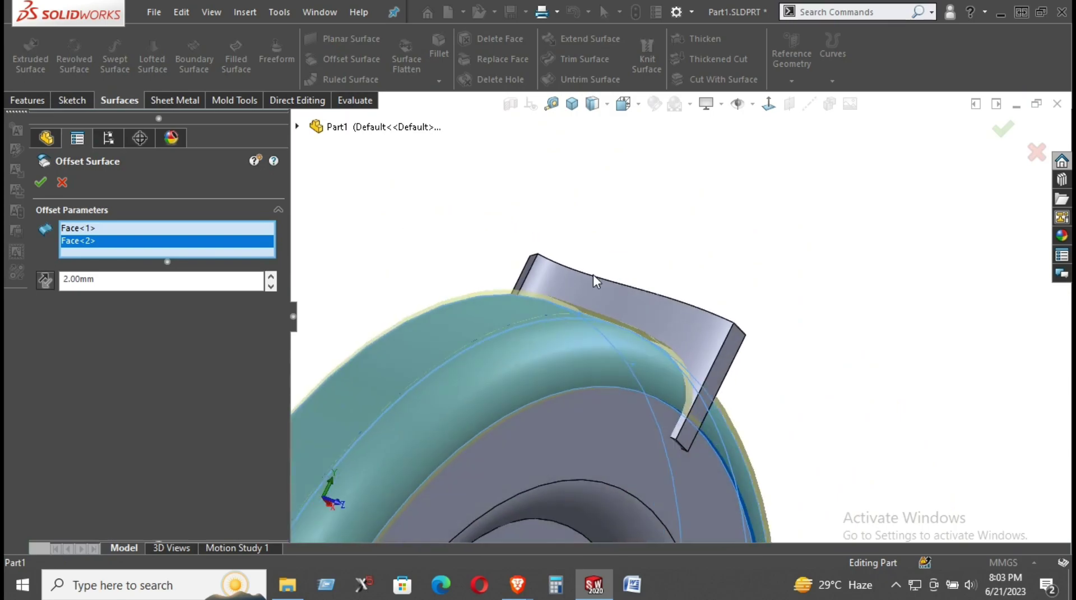
pyautogui.press('Return')
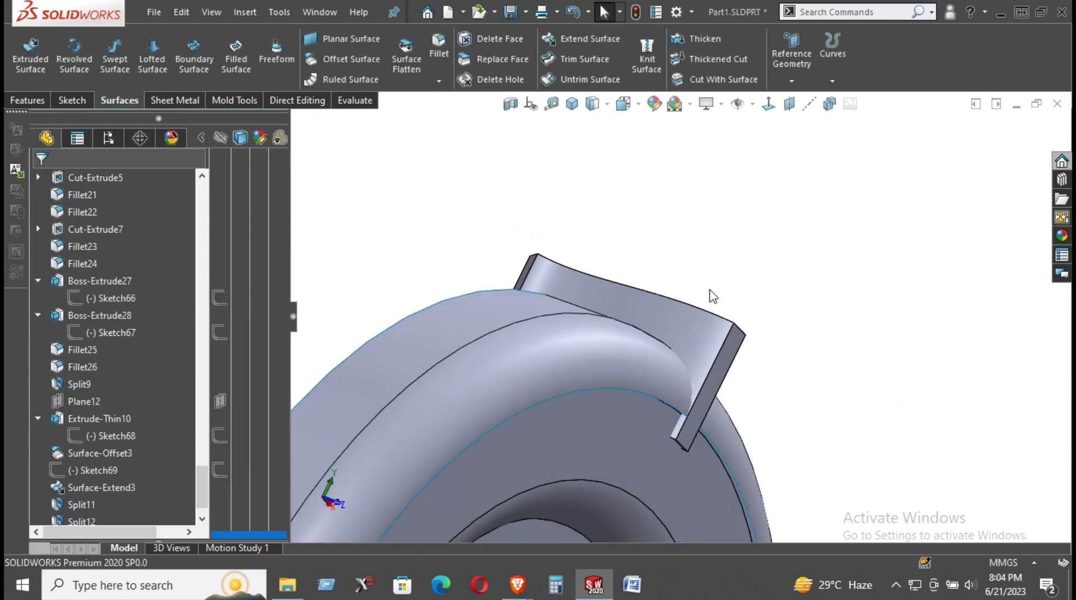
# Create a reference plane offset 10 mm outward from the wheel's flat front ring face.
pyautogui.moveTo(812, 300); pyautogui.dragTo(723, 346, button='middle')
pyautogui.scroll(-3, 660, 438)
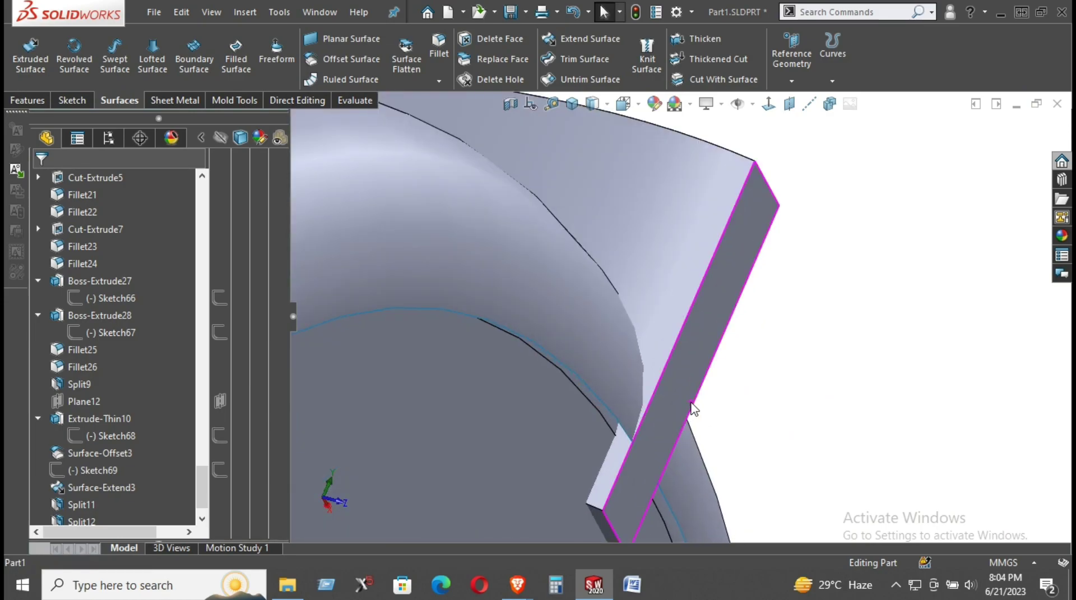
pyautogui.scroll(5, 693, 409)
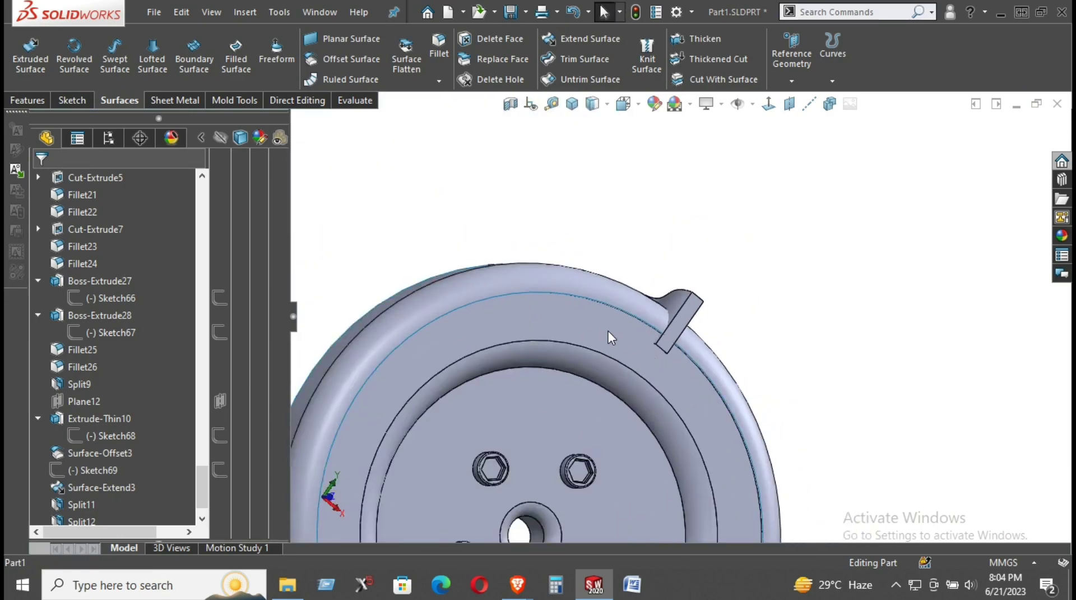
pyautogui.click(608, 331)
pyautogui.click(790, 104)
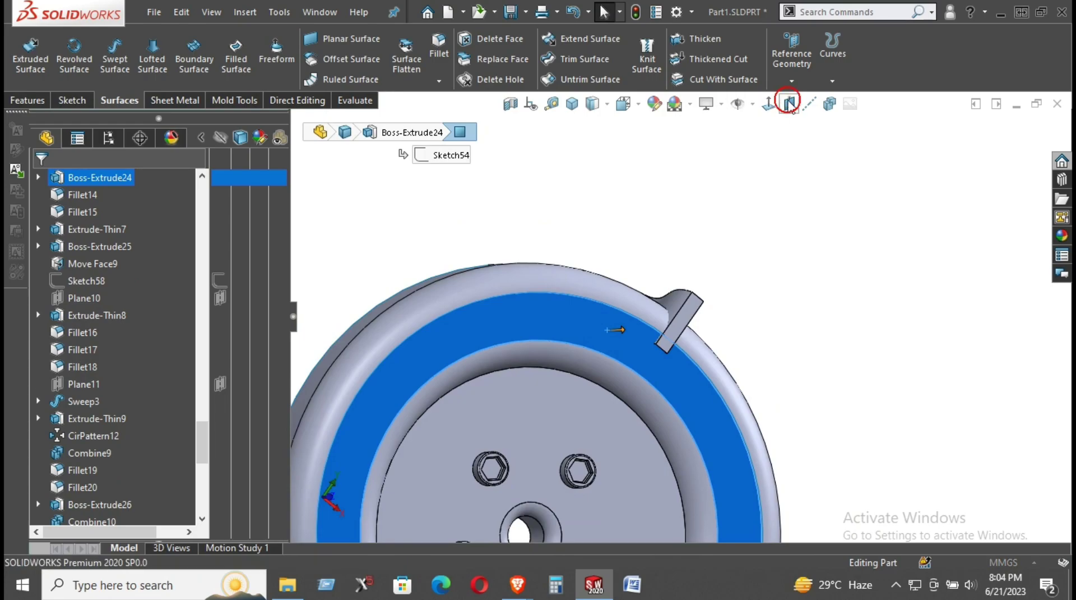
pyautogui.moveTo(401, 257); pyautogui.dragTo(494, 271, button='middle')
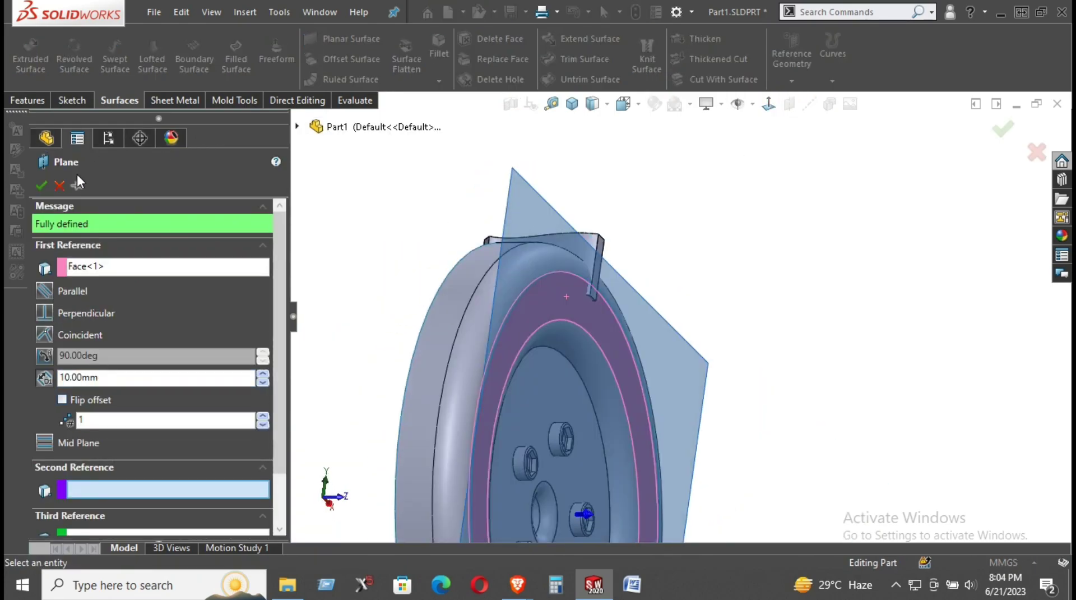
pyautogui.click(41, 185)
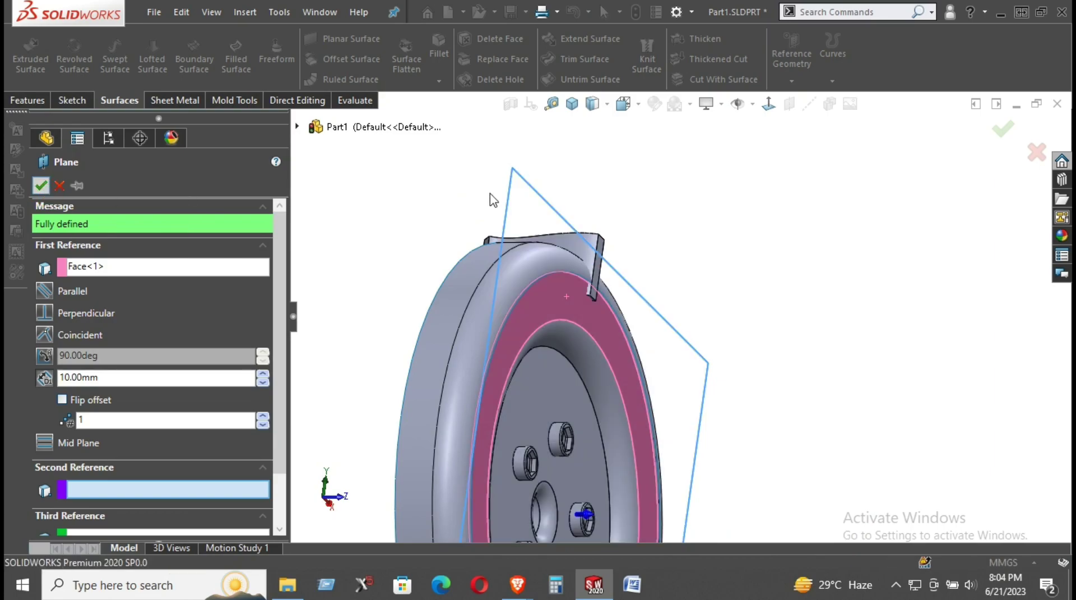
# Sketch on the new plane and convert the rim offset surface's circular front edge into it.
pyautogui.moveTo(493, 200); pyautogui.dragTo(475, 228, button='middle')
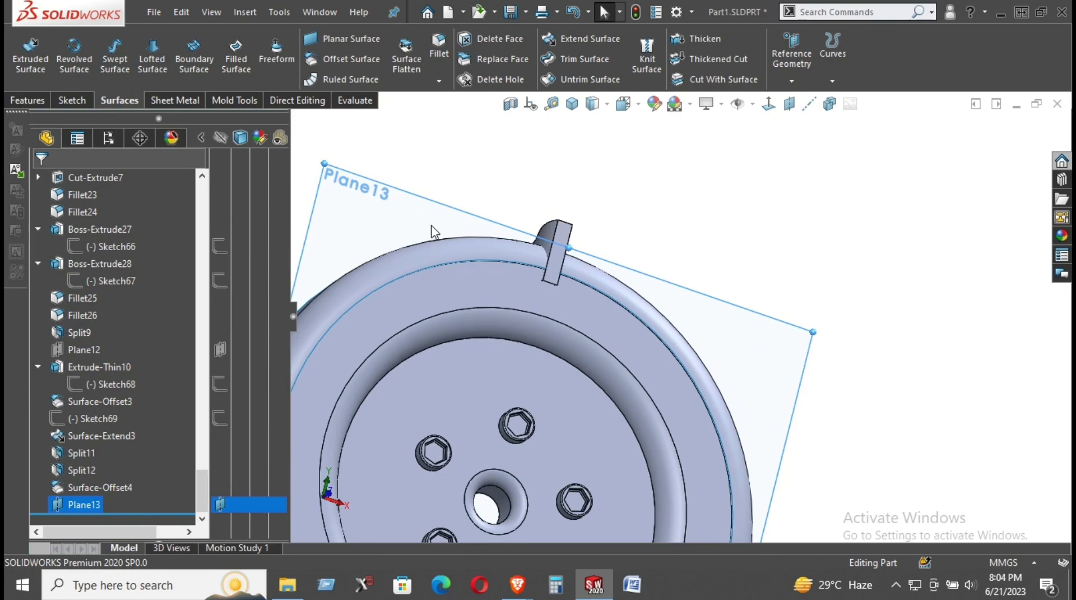
pyautogui.rightClick(379, 212)
pyautogui.click(417, 191)
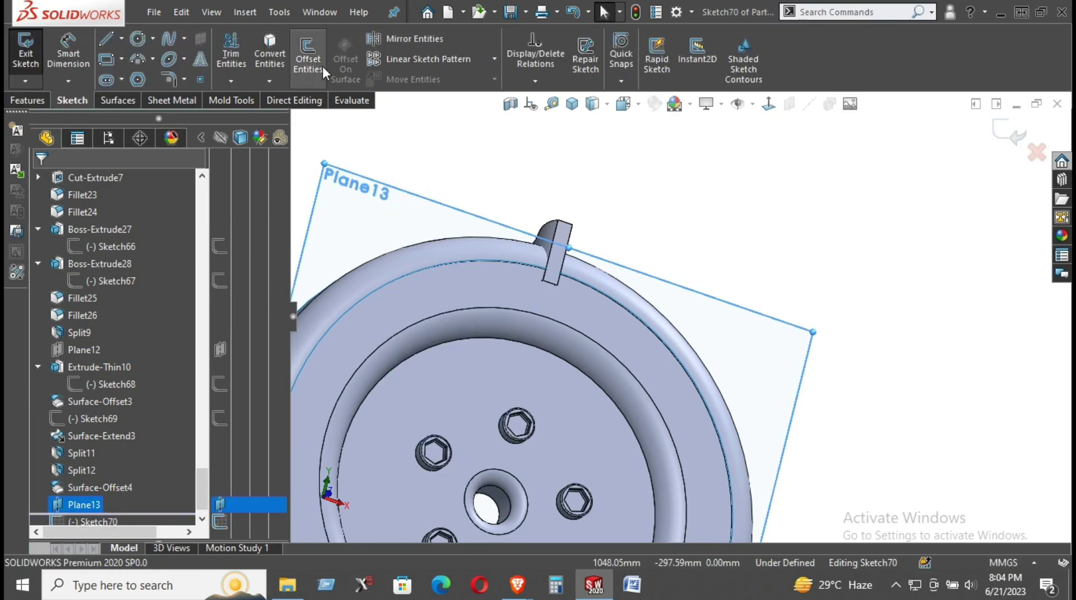
pyautogui.click(272, 56)
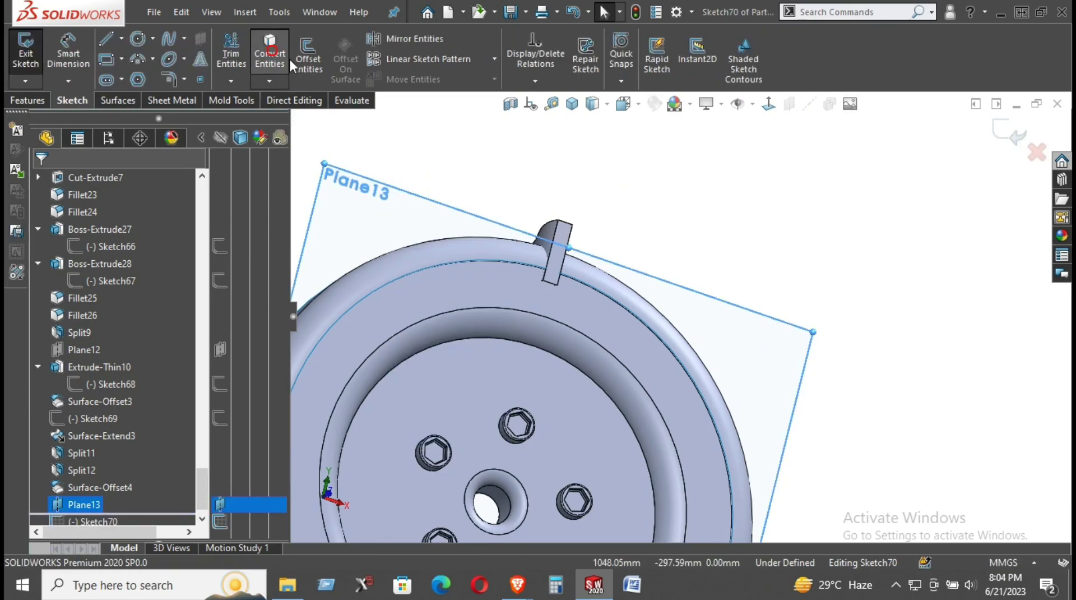
pyautogui.moveTo(478, 277); pyautogui.dragTo(548, 321, button='middle')
pyautogui.scroll(-5, 443, 305)
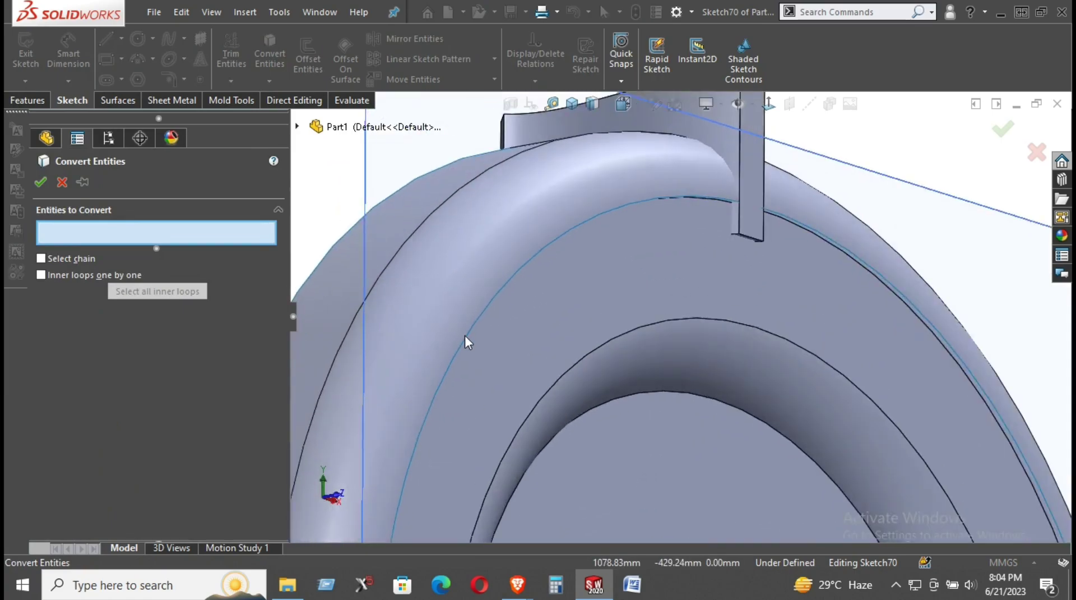
pyautogui.click(466, 340)
pyautogui.click(467, 340)
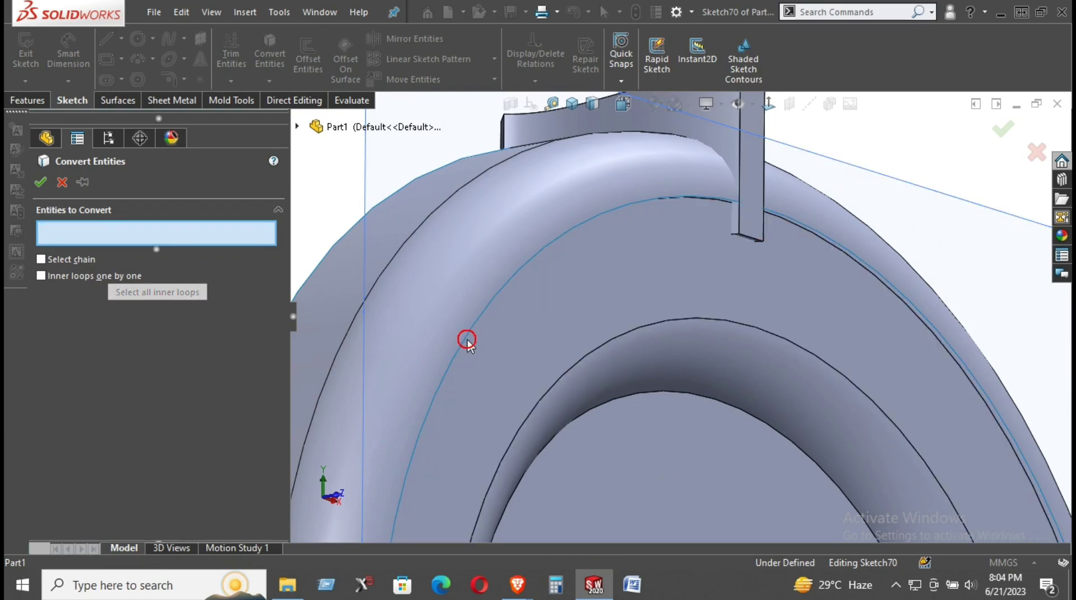
pyautogui.click(466, 340)
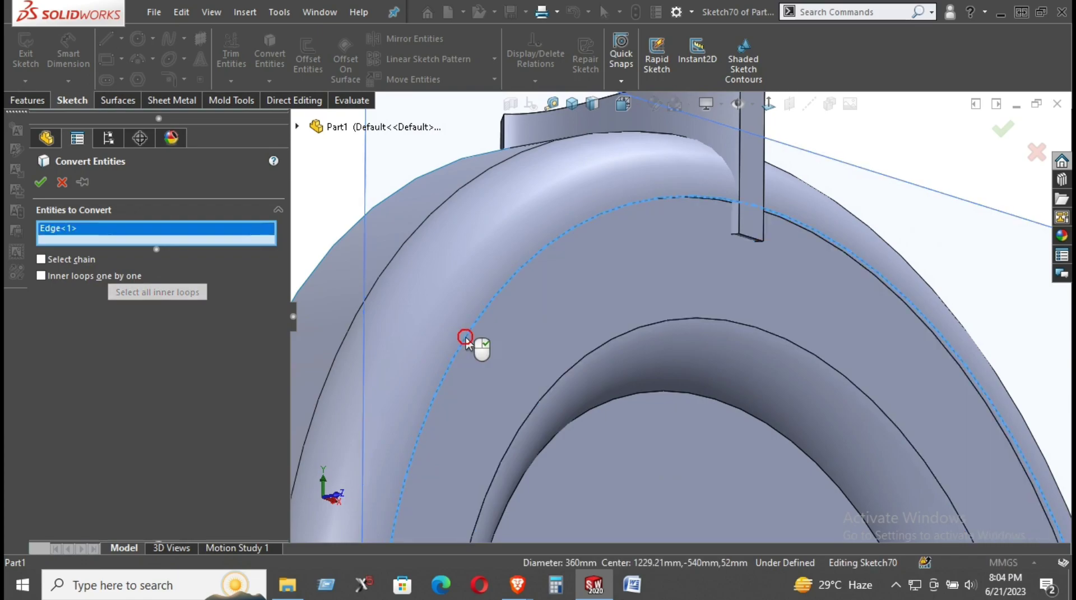
pyautogui.click(40, 181)
pyautogui.click(1010, 133)
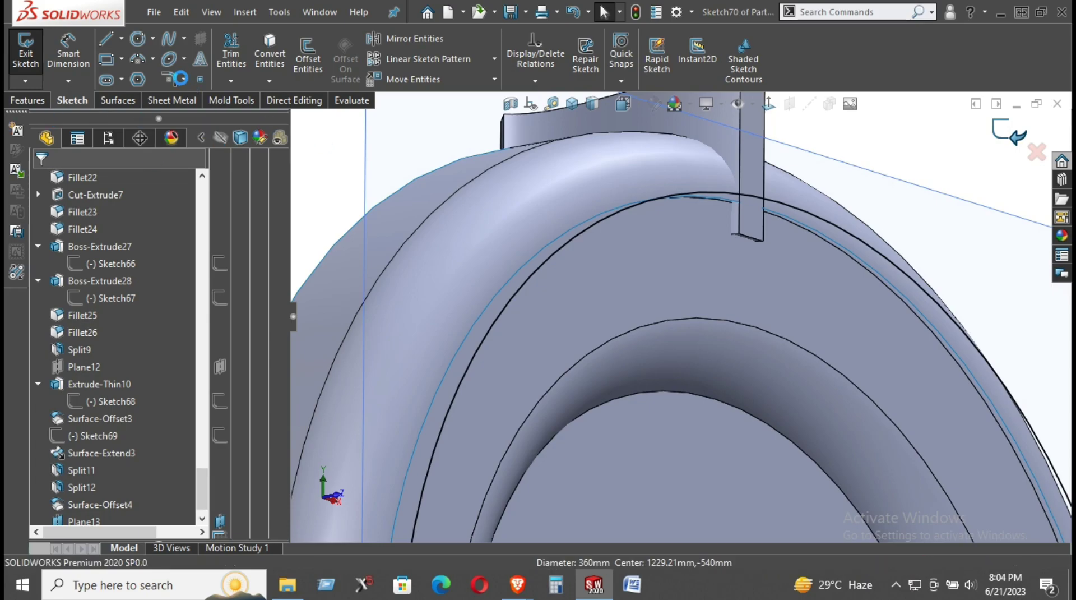
pyautogui.click(241, 103)
pyautogui.click(168, 102)
pyautogui.click(110, 101)
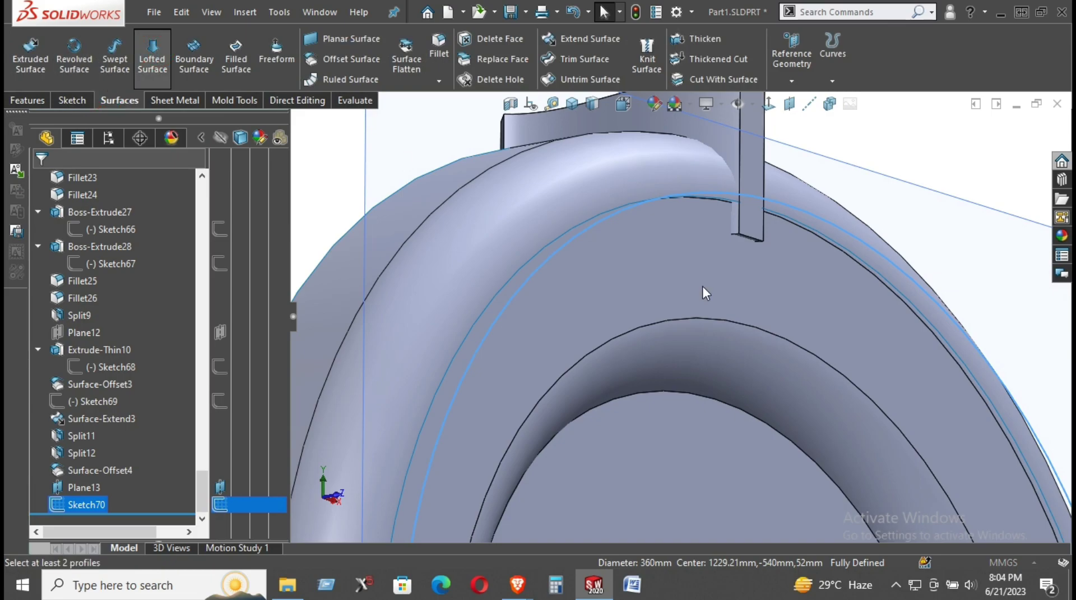
pyautogui.click(476, 321)
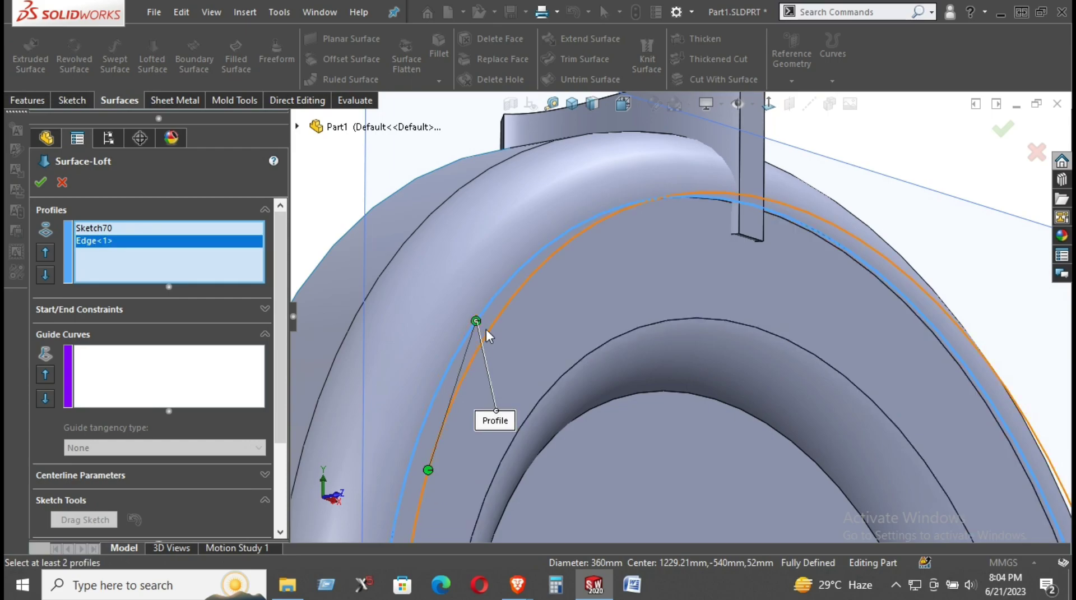
pyautogui.moveTo(476, 321); pyautogui.dragTo(412, 437)
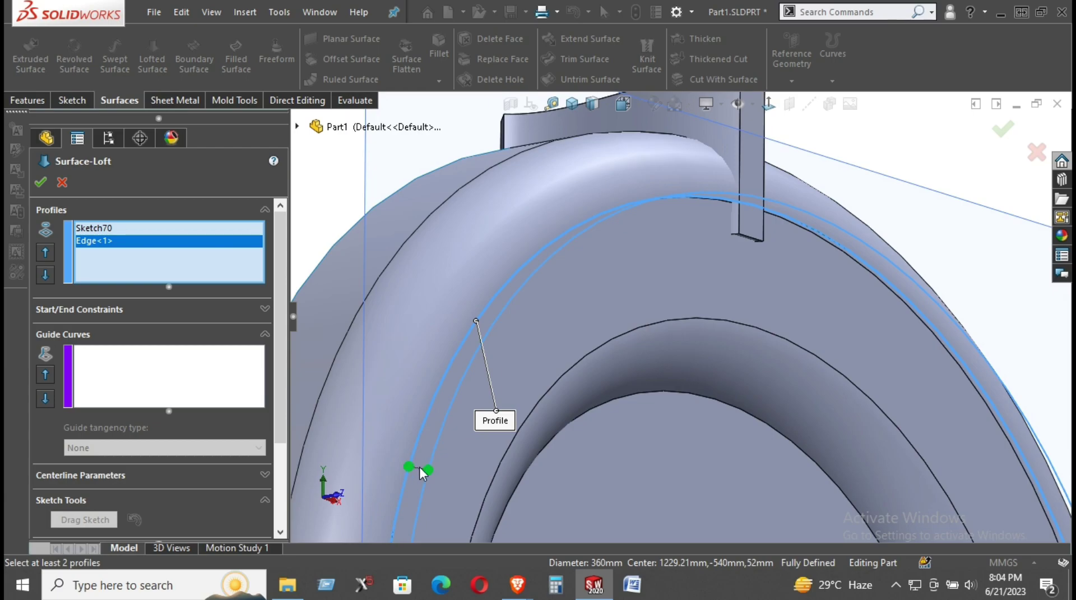
pyautogui.scroll(6, 689, 312)
pyautogui.moveTo(689, 312); pyautogui.dragTo(766, 237, button='middle')
pyautogui.scroll(-8, 780, 359)
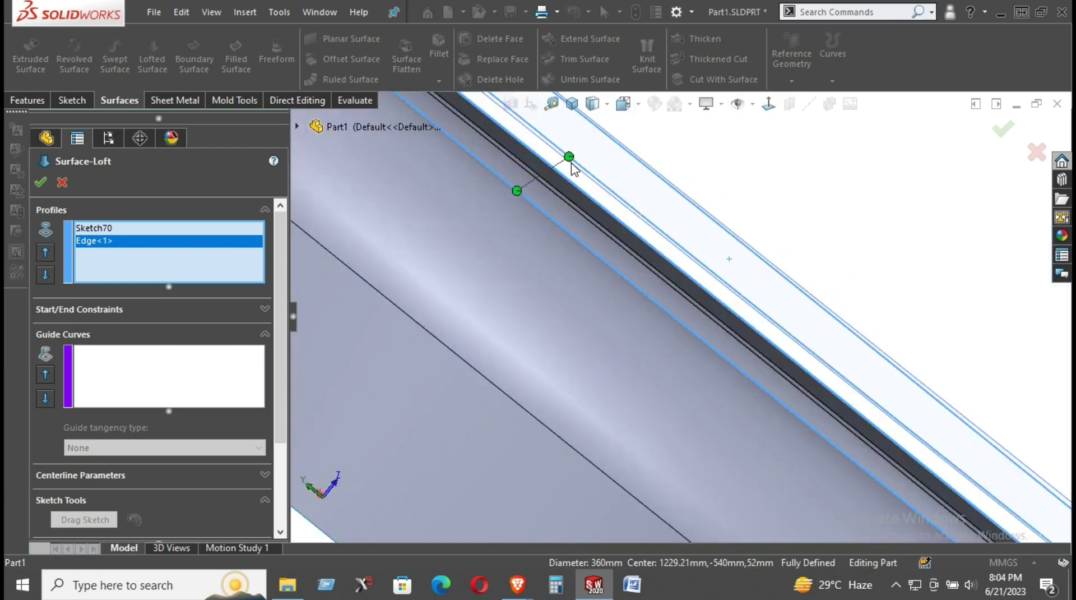
pyautogui.click(62, 182)
# Create a lofted surface between the circle sketched on the offset plane and the rim offset surface's circular front edge.
pyautogui.scroll(3, 663, 241)
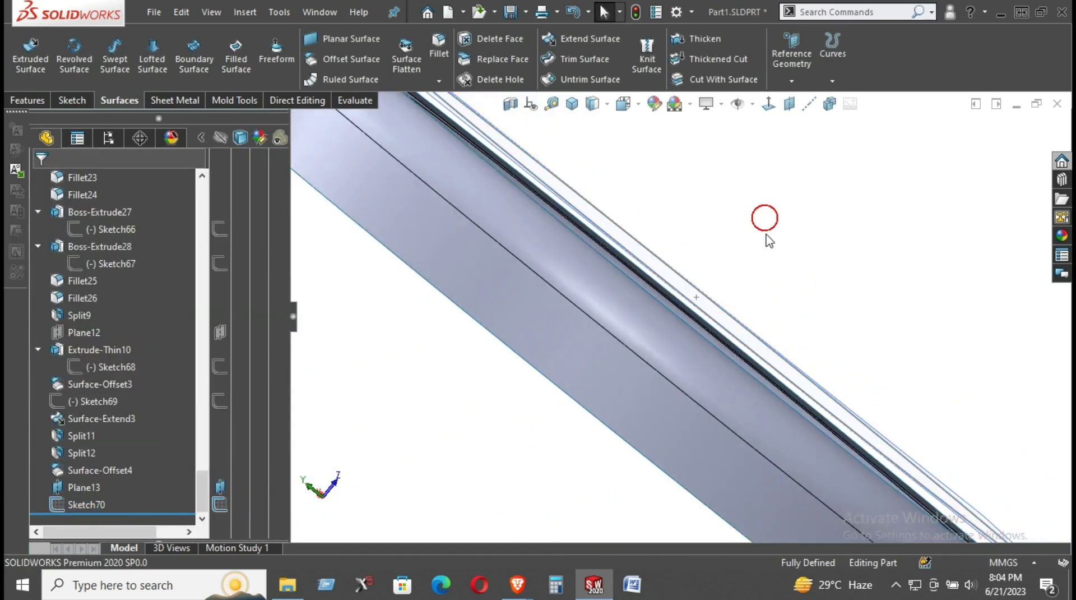
pyautogui.moveTo(767, 229); pyautogui.dragTo(729, 272, button='middle')
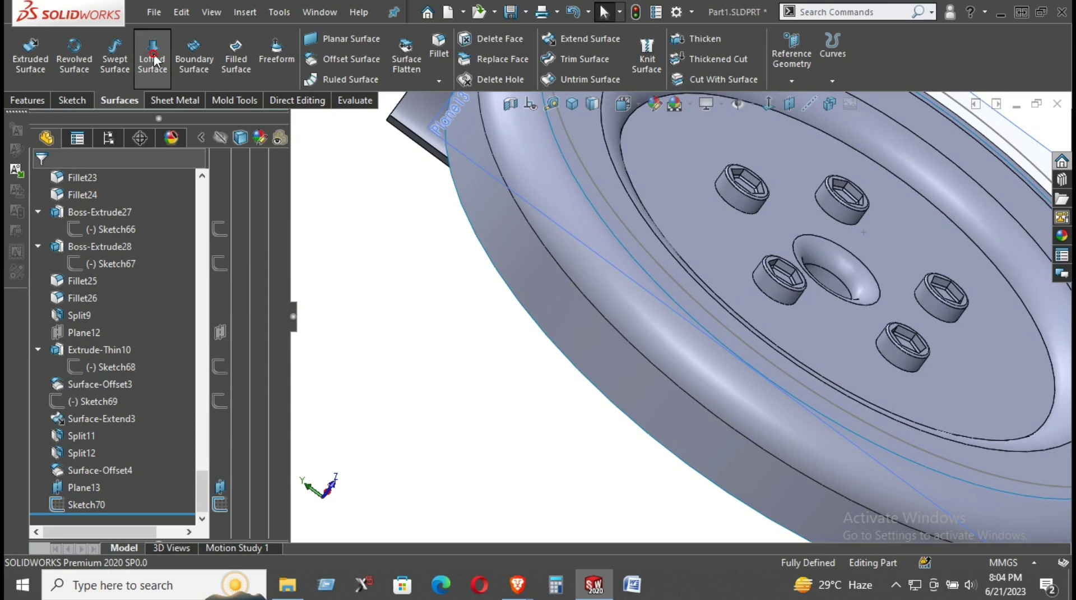
pyautogui.click(668, 270)
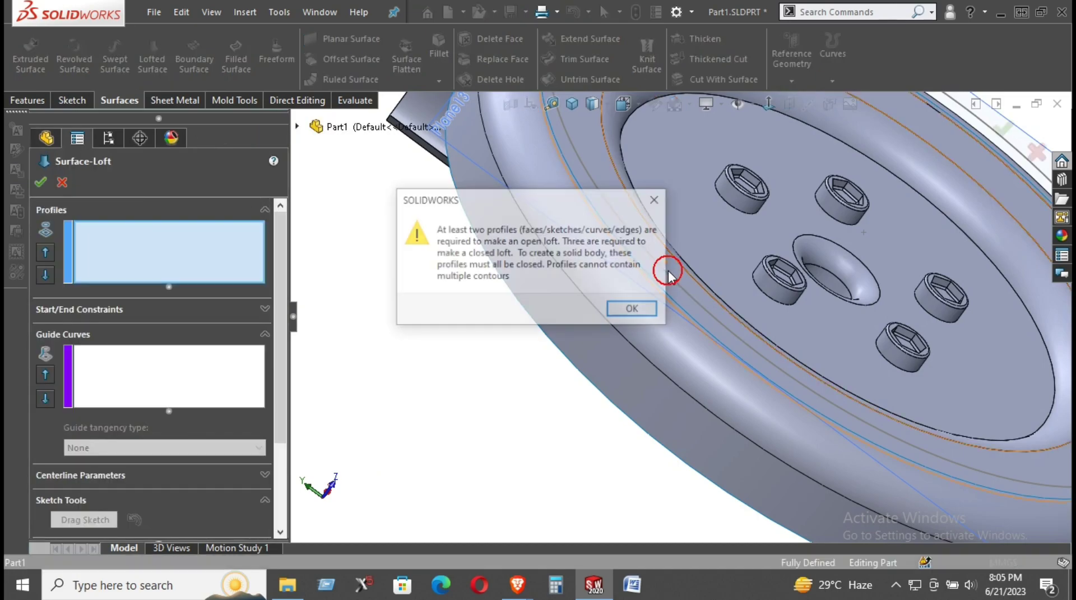
pyautogui.press('Return')
pyautogui.click(672, 280)
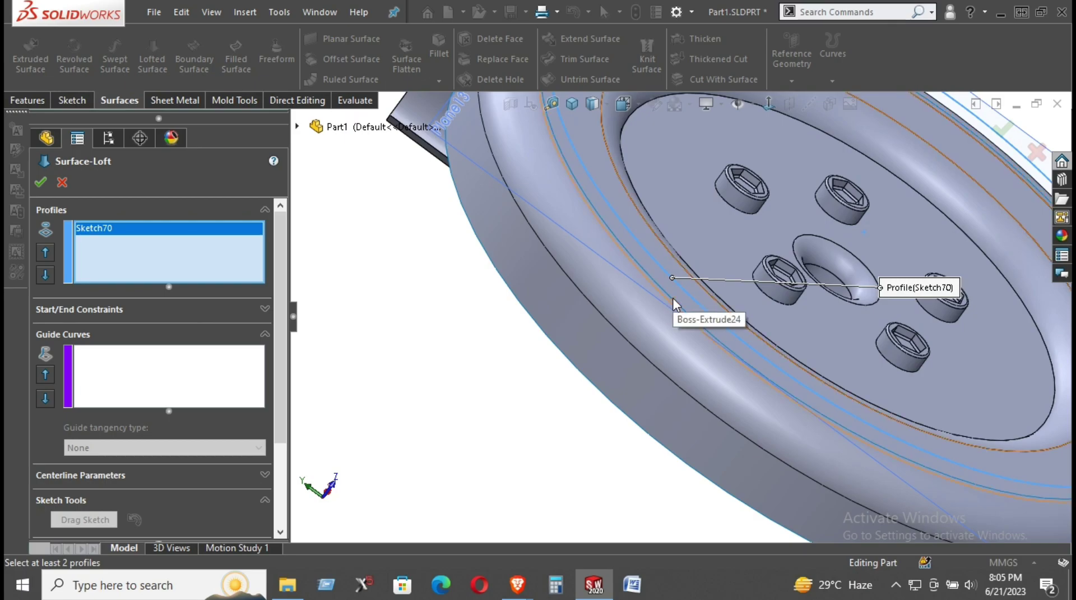
pyautogui.scroll(-5, 706, 292)
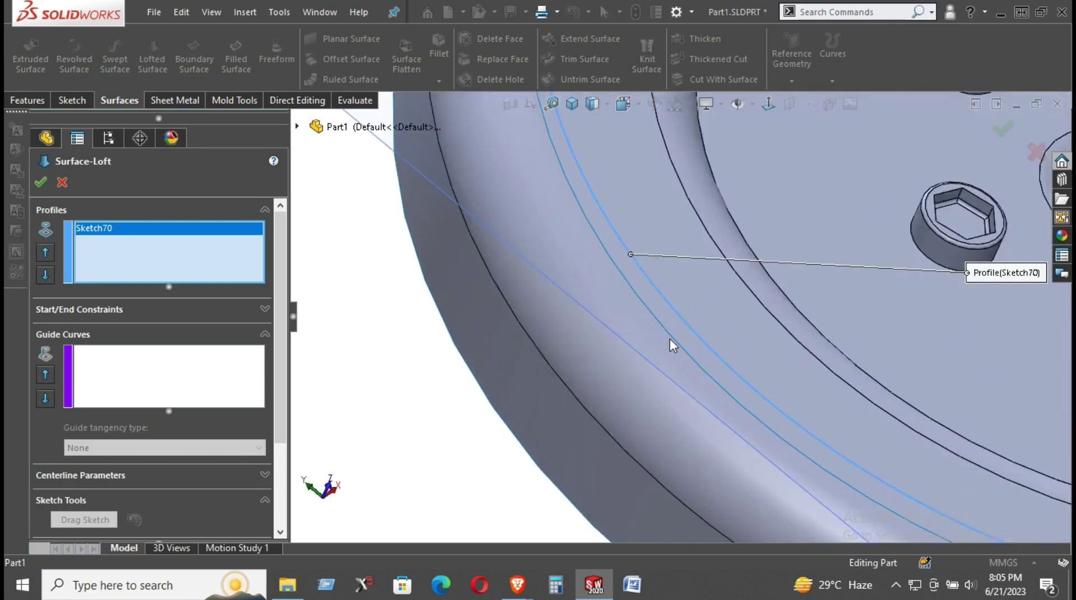
pyautogui.click(671, 337)
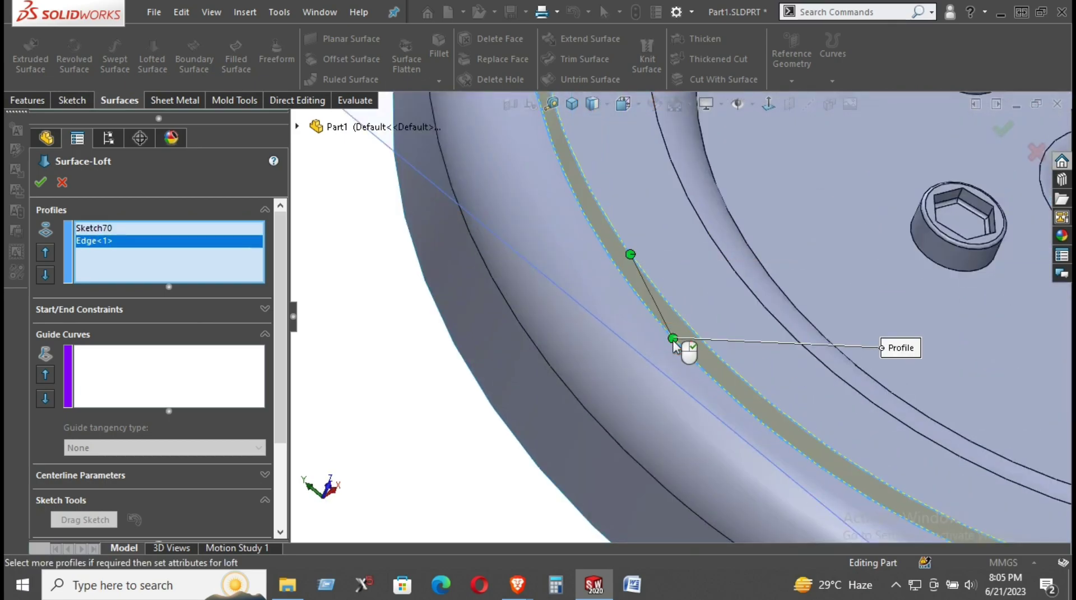
pyautogui.scroll(2, 729, 318)
pyautogui.scroll(2, 729, 317)
pyautogui.moveTo(729, 314); pyautogui.dragTo(769, 269, button='middle')
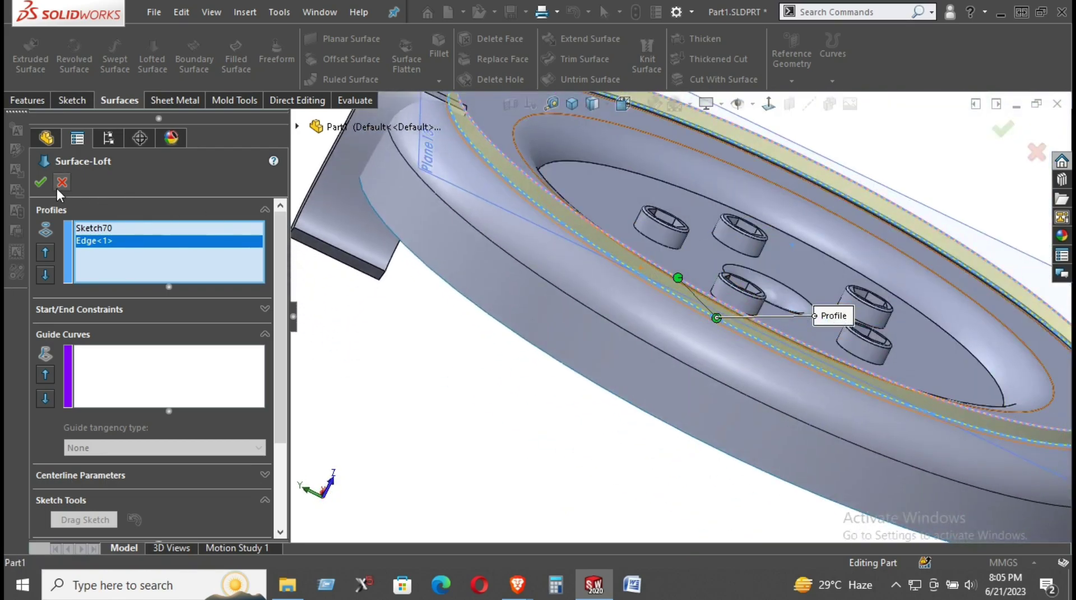
pyautogui.rightClick(396, 357)
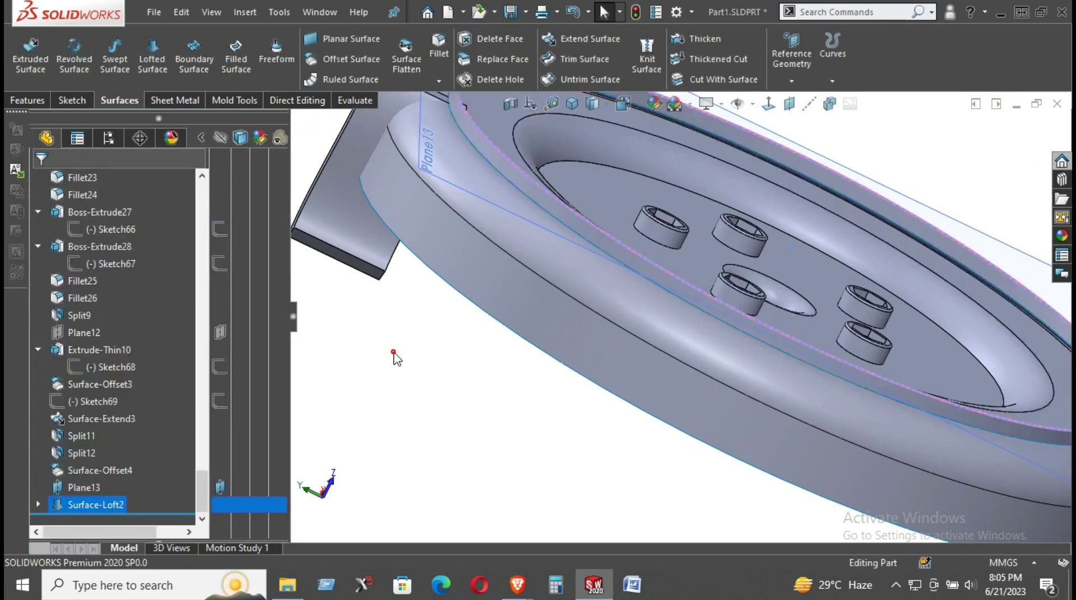
# Hide the reference plane in front of the wheel.
pyautogui.moveTo(423, 163); pyautogui.dragTo(521, 182, button='middle')
pyautogui.rightClick(330, 243)
pyautogui.click(391, 218)
pyautogui.scroll(4, 563, 271)
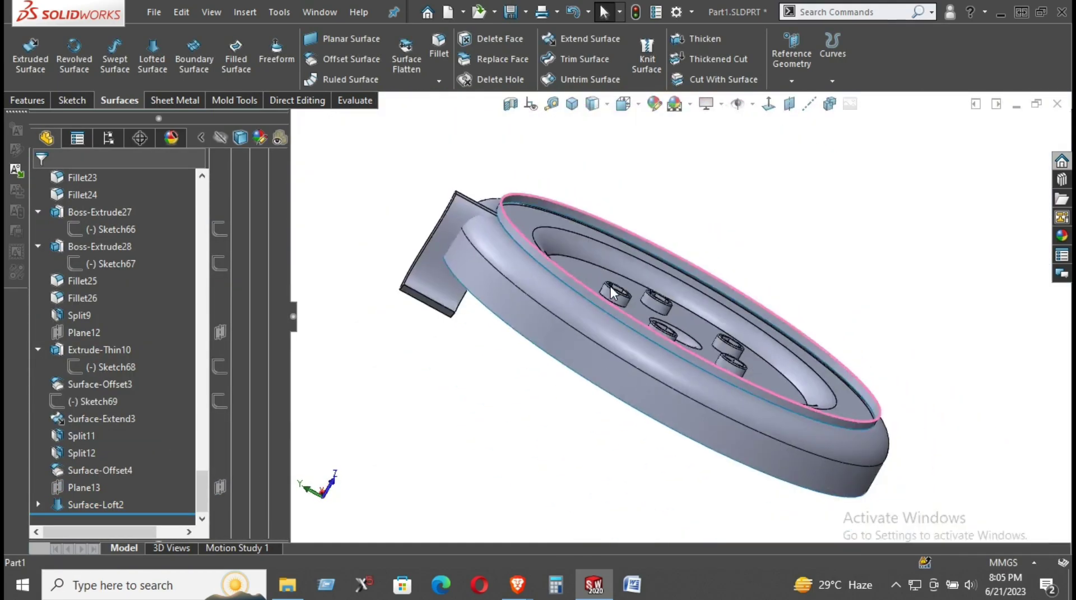
pyautogui.click(818, 230)
# Extend the offset surface's circular rear edge by 90 mm, using the Same surface extension type.
pyautogui.scroll(-3, 555, 255)
pyautogui.scroll(-3, 555, 259)
pyautogui.moveTo(555, 259); pyautogui.dragTo(632, 173, button='middle')
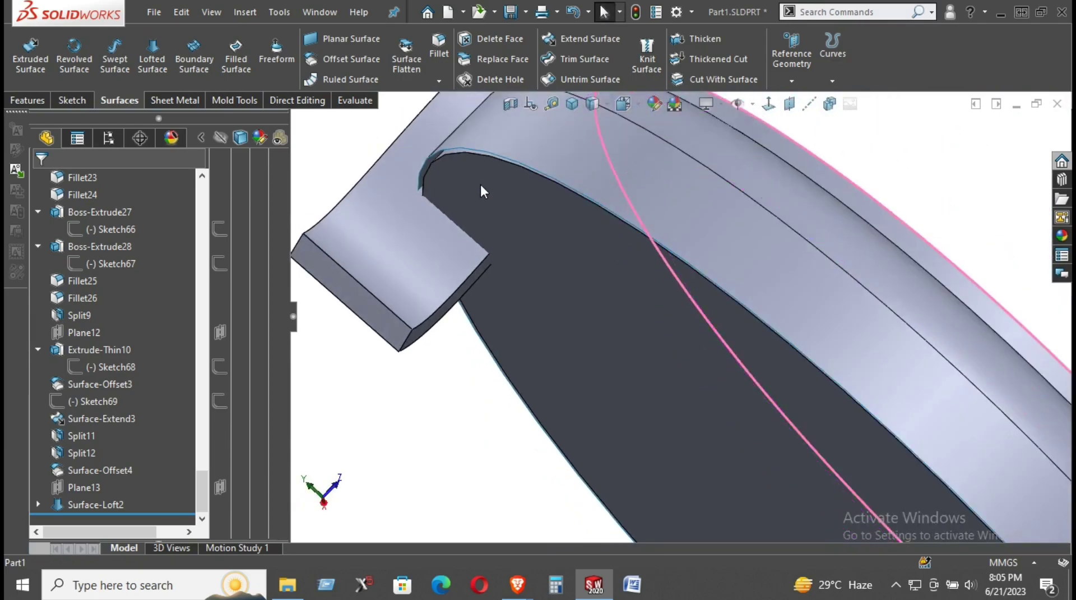
pyautogui.scroll(-3, 440, 207)
pyautogui.click(413, 204)
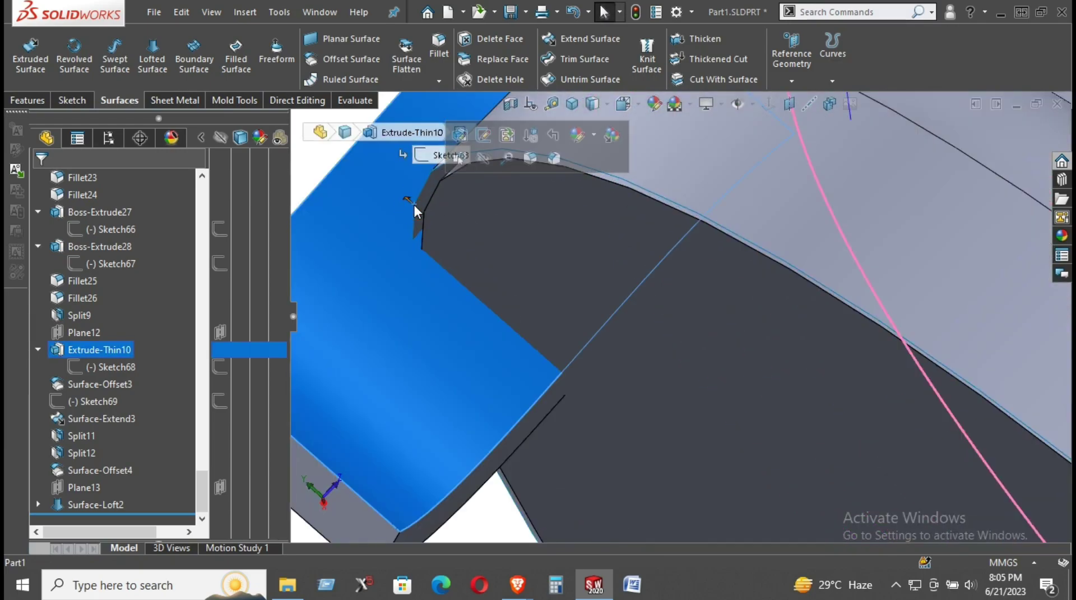
pyautogui.scroll(3, 429, 219)
pyautogui.click(429, 219)
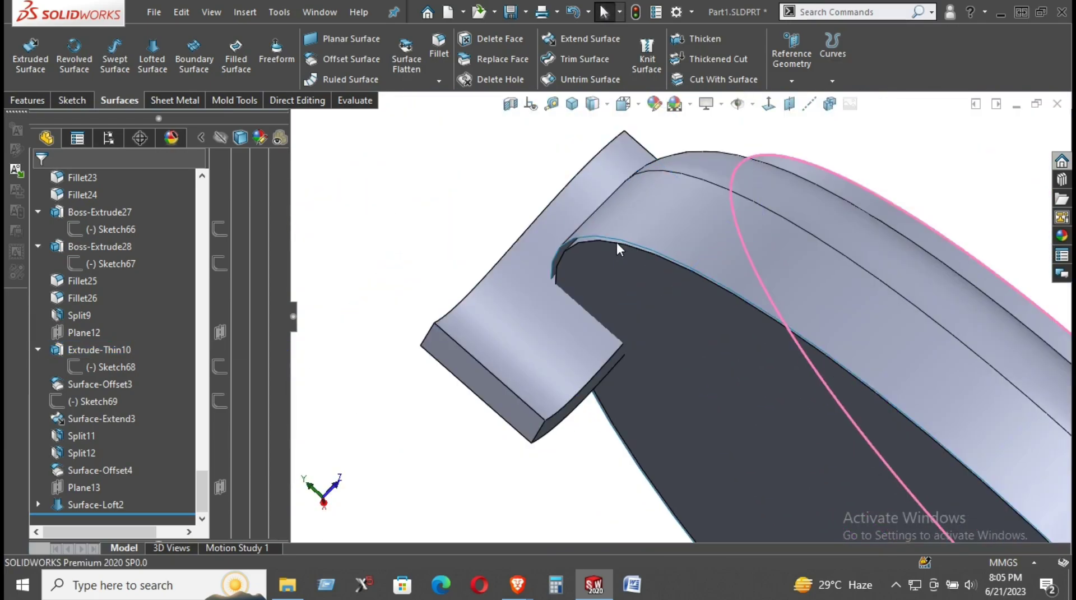
pyautogui.click(615, 237)
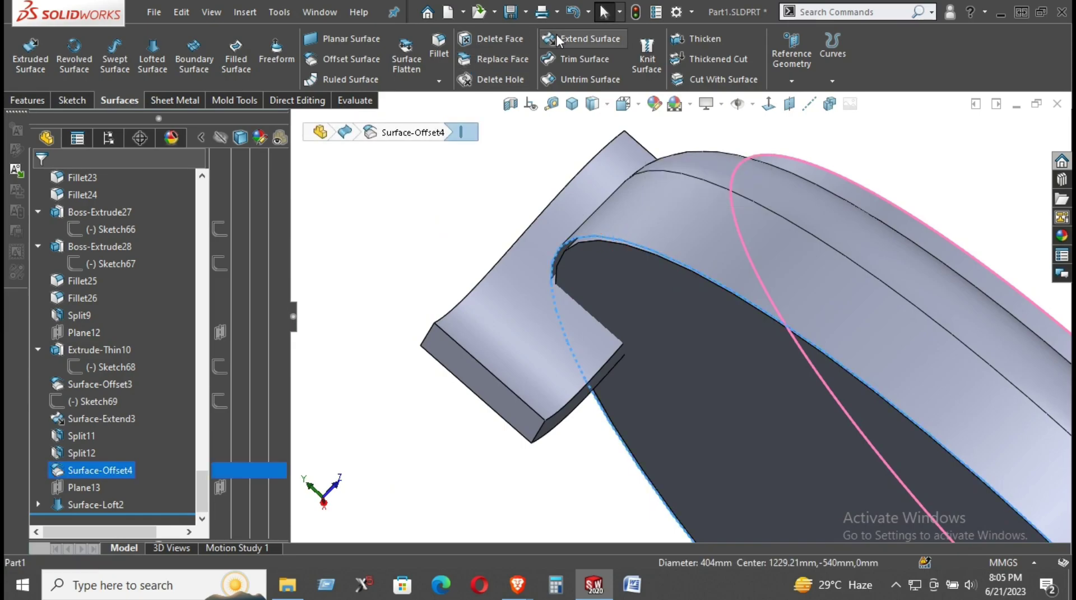
pyautogui.click(561, 38)
pyautogui.click(44, 180)
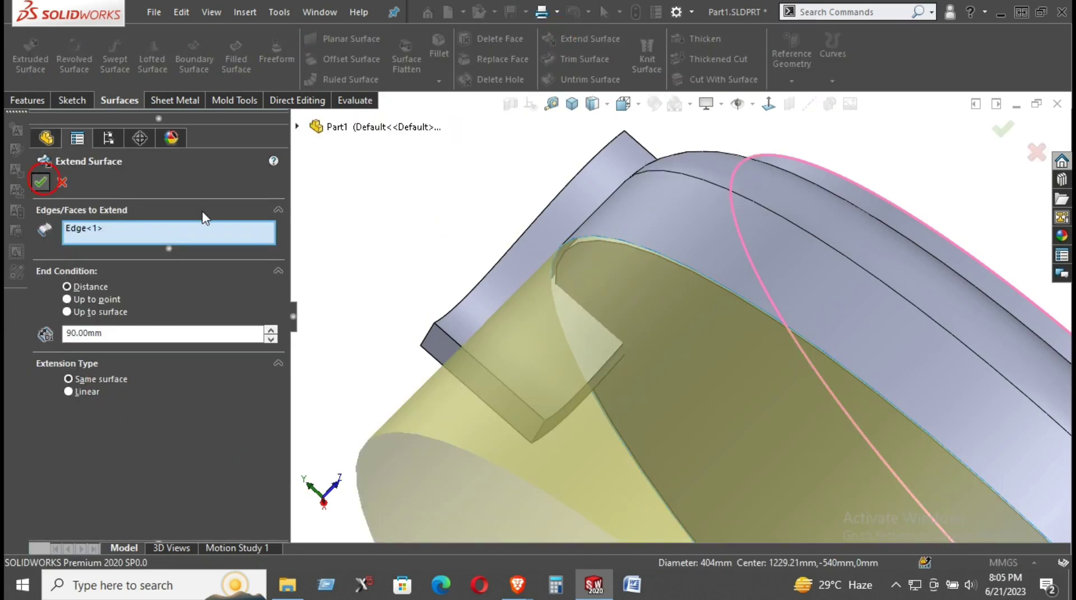
# Hide the wheel's solid body, leaving the tread strip and the surfaces in view.
pyautogui.moveTo(432, 245); pyautogui.dragTo(592, 283, button='middle')
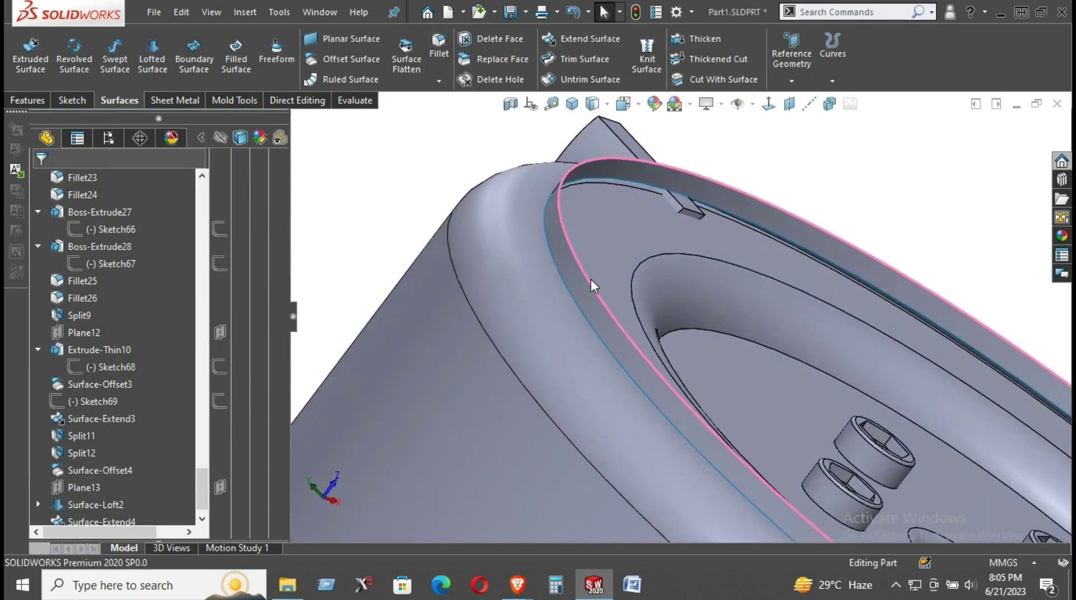
pyautogui.rightClick(631, 223)
pyautogui.click(691, 199)
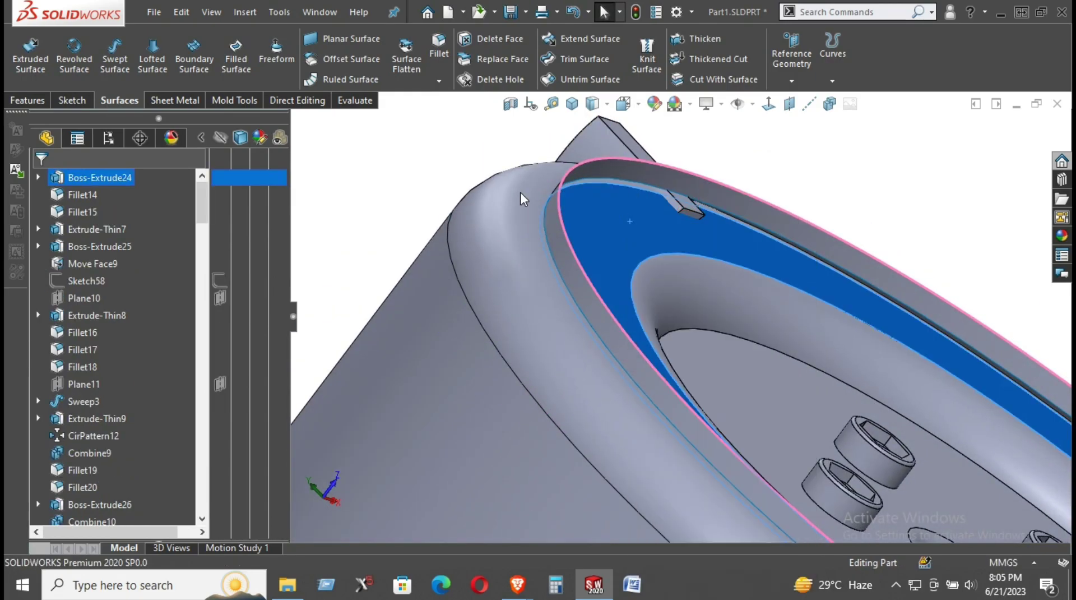
pyautogui.moveTo(497, 180); pyautogui.dragTo(609, 197, button='middle')
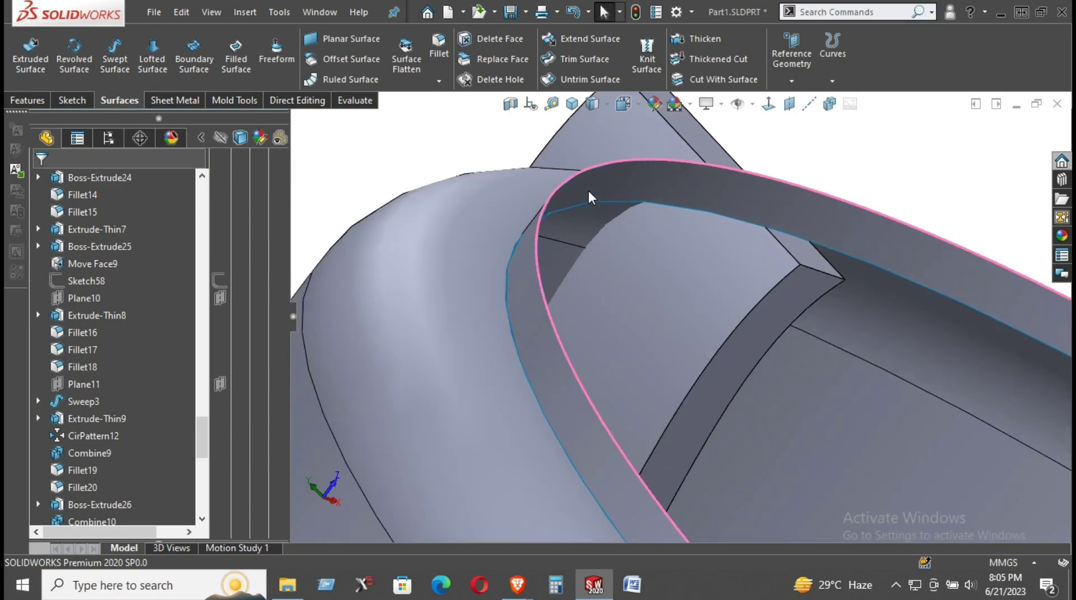
pyautogui.moveTo(496, 165); pyautogui.dragTo(565, 249, button='middle')
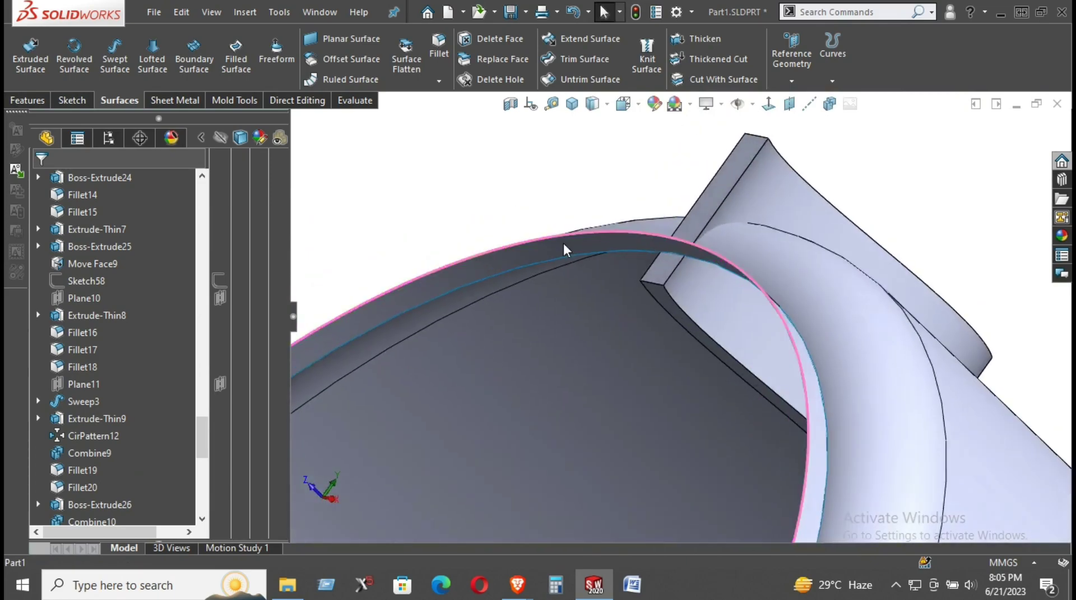
# Knit the extended offset surface and the lofted surface together without creating a solid.
pyautogui.click(577, 39)
pyautogui.click(74, 188)
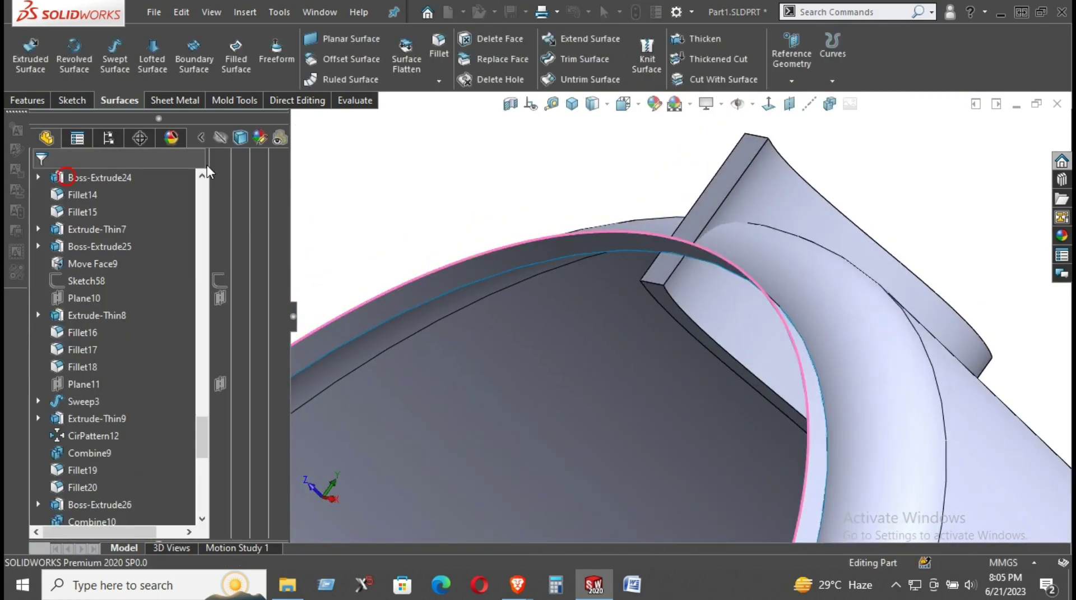
pyautogui.click(647, 56)
pyautogui.click(582, 308)
pyautogui.click(562, 255)
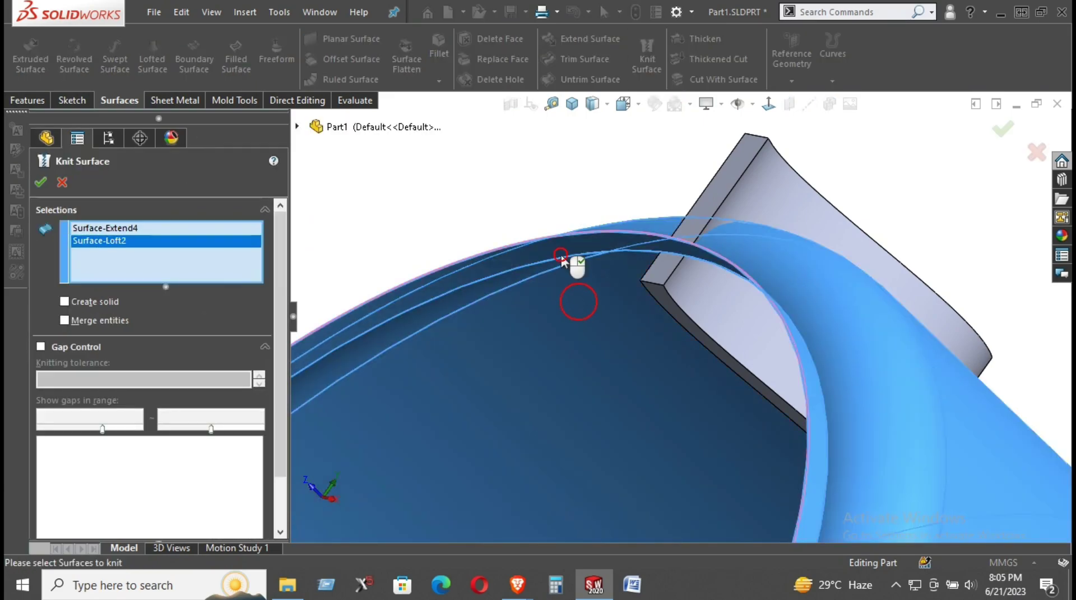
pyautogui.scroll(4, 581, 297)
pyautogui.moveTo(581, 298); pyautogui.dragTo(532, 293, button='middle')
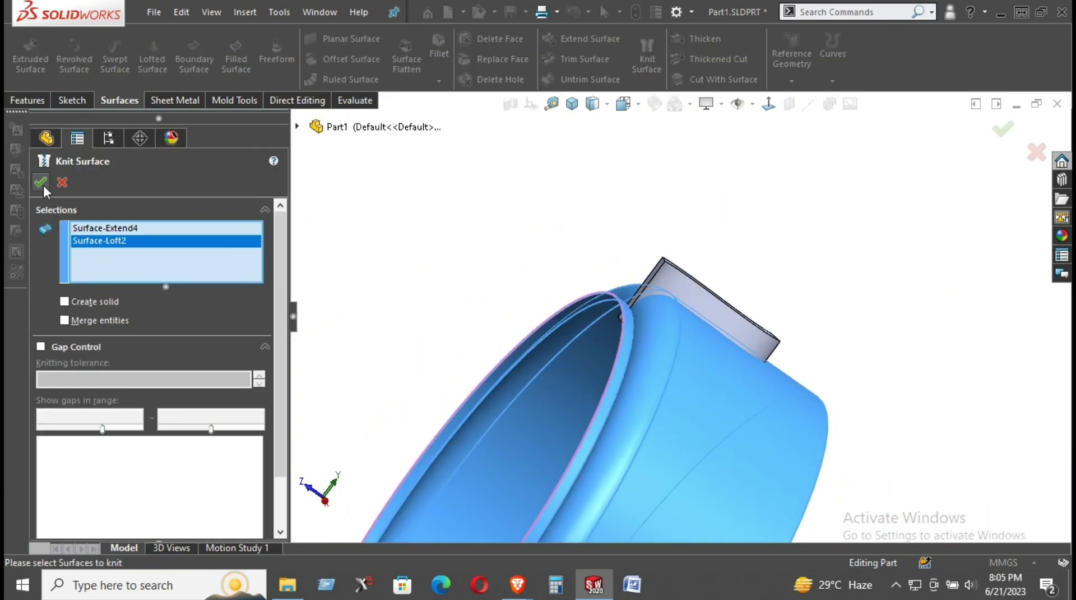
pyautogui.rightClick(418, 244)
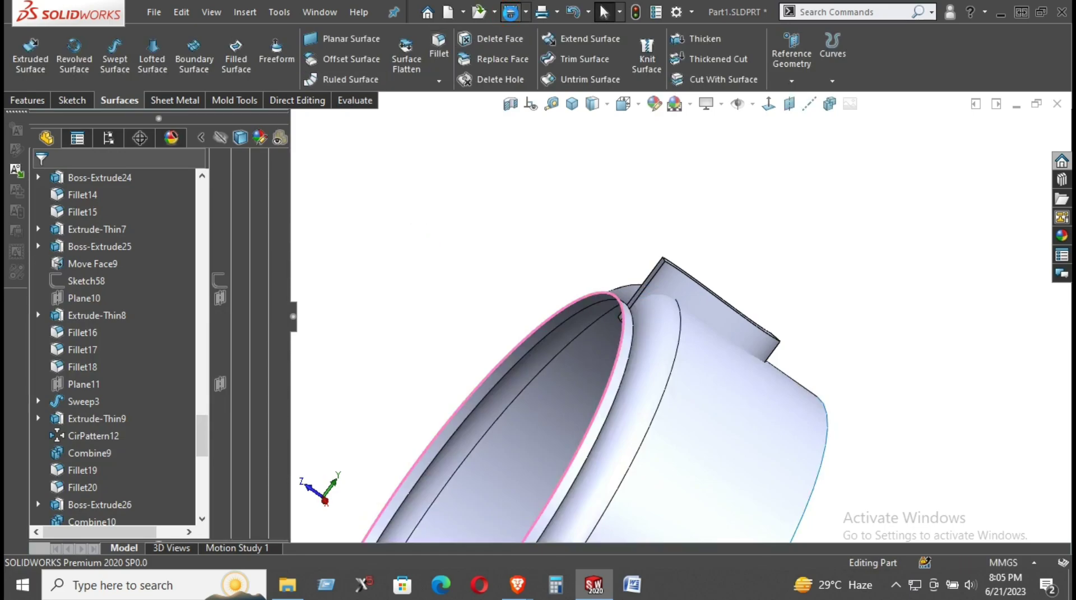
# Split all bodies with the knitted surface, marking the strip's piece outside the surface as a resulting body.
pyautogui.click(275, 100)
pyautogui.click(310, 56)
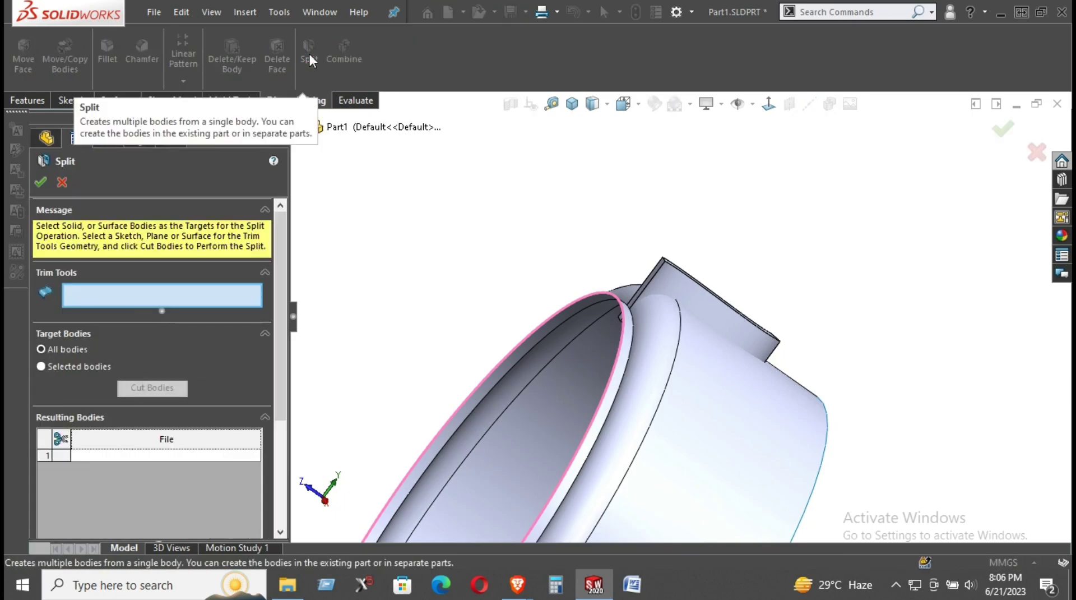
pyautogui.click(689, 369)
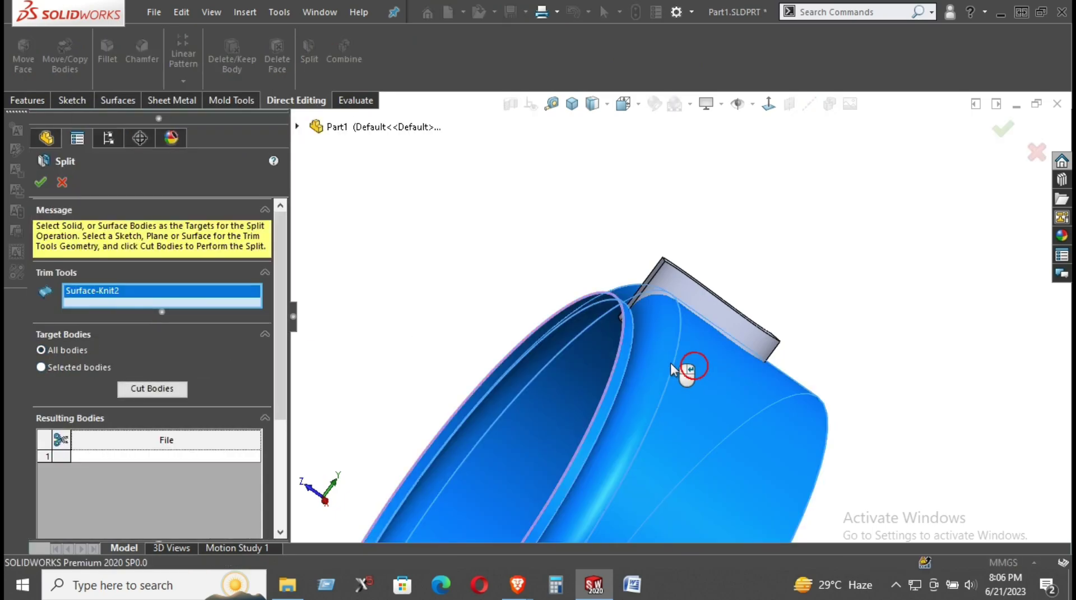
pyautogui.click(148, 390)
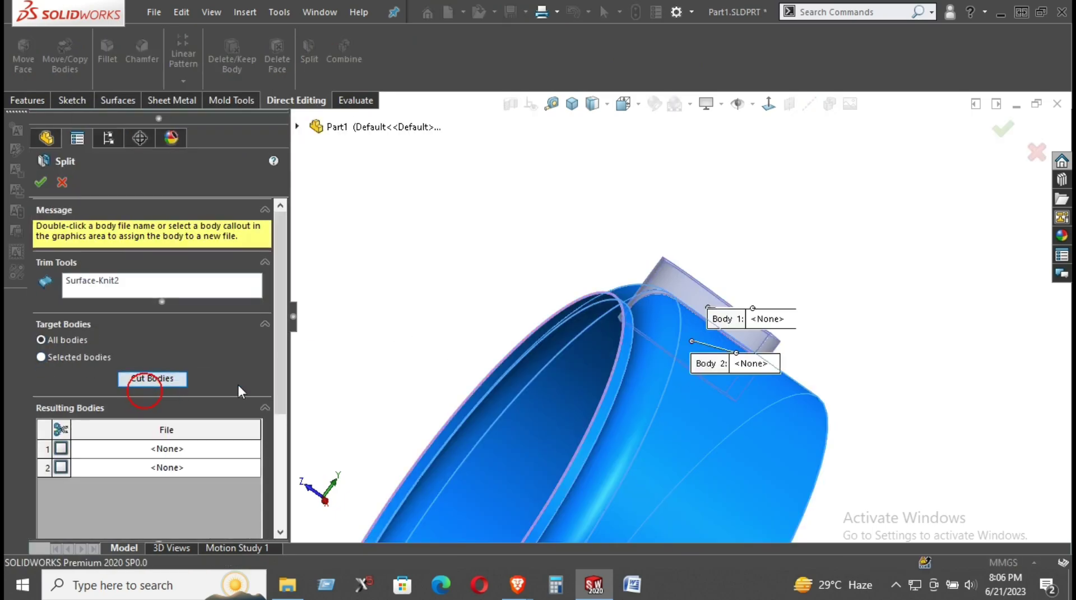
pyautogui.click(671, 303)
pyautogui.moveTo(637, 309); pyautogui.dragTo(540, 348, button='middle')
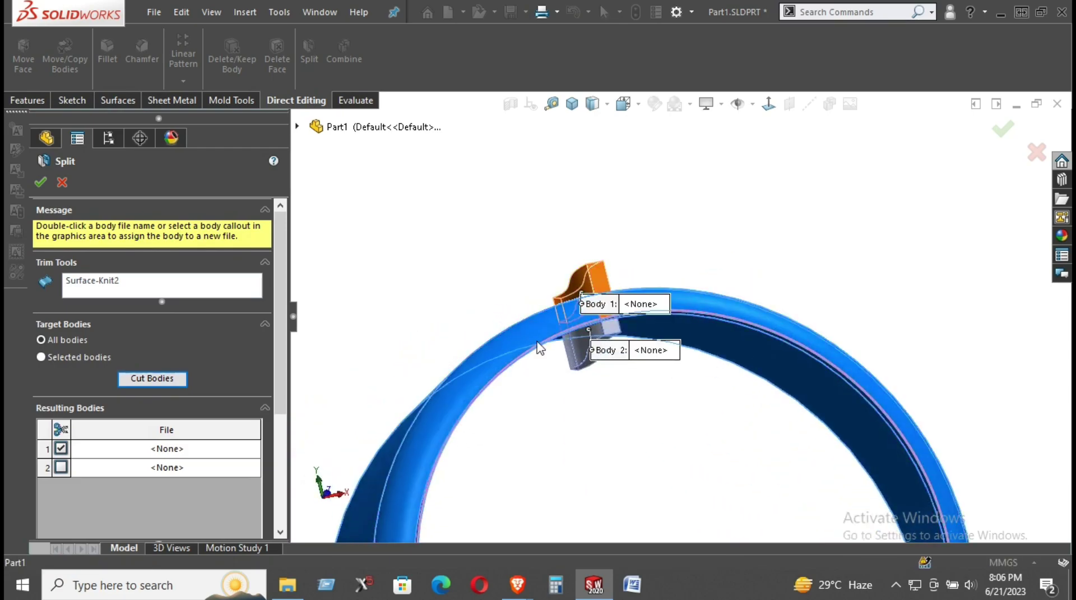
pyautogui.click(41, 182)
# Hide the knitted surface around the trimmed tread strip.
pyautogui.scroll(-3, 664, 317)
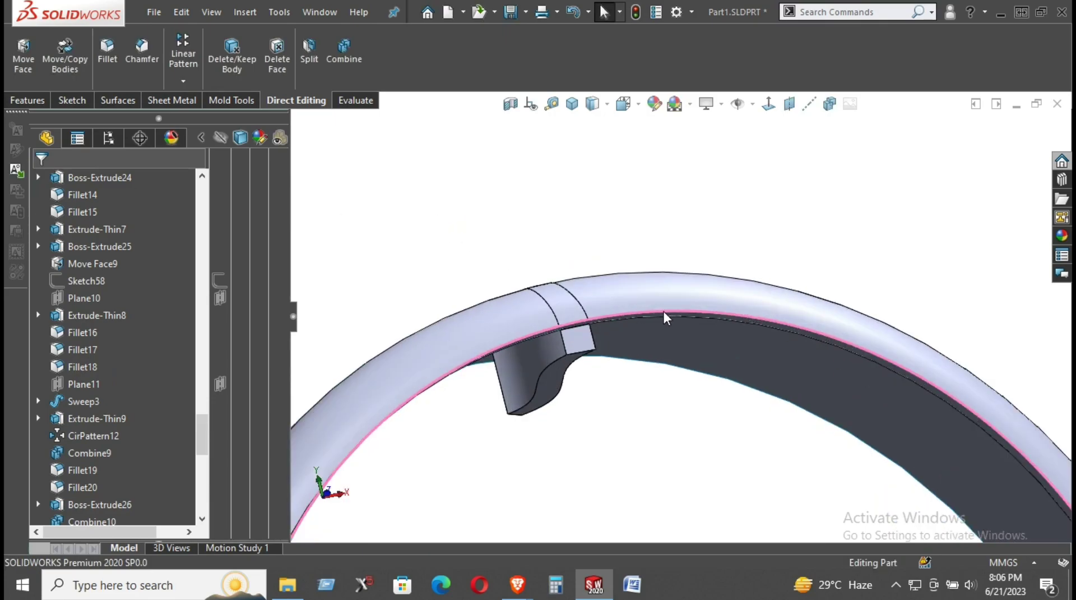
pyautogui.moveTo(667, 308); pyautogui.dragTo(688, 293, button='middle')
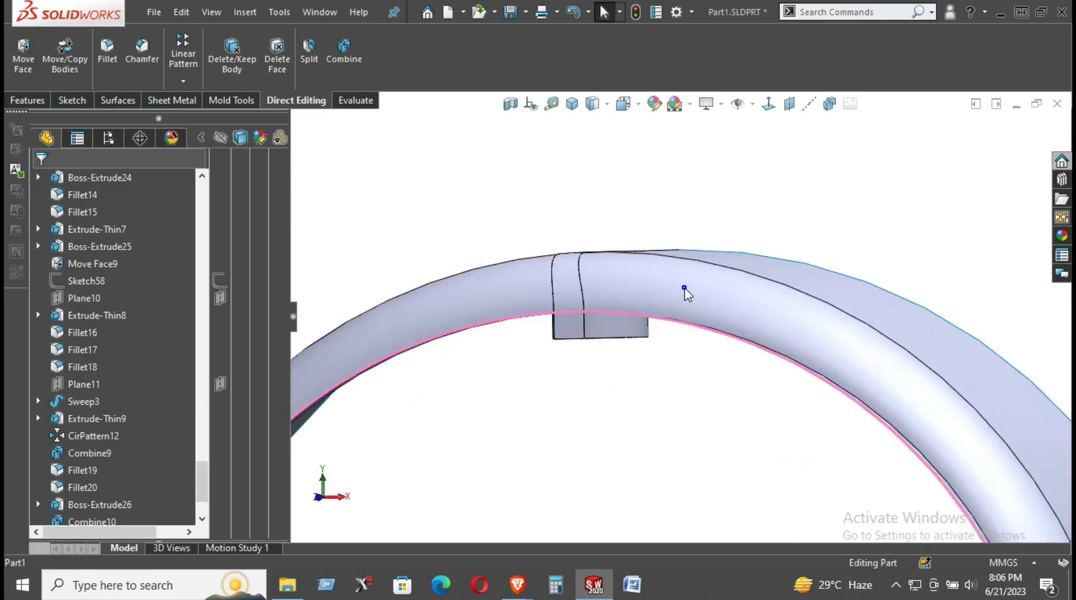
pyautogui.rightClick(688, 293)
pyautogui.click(722, 205)
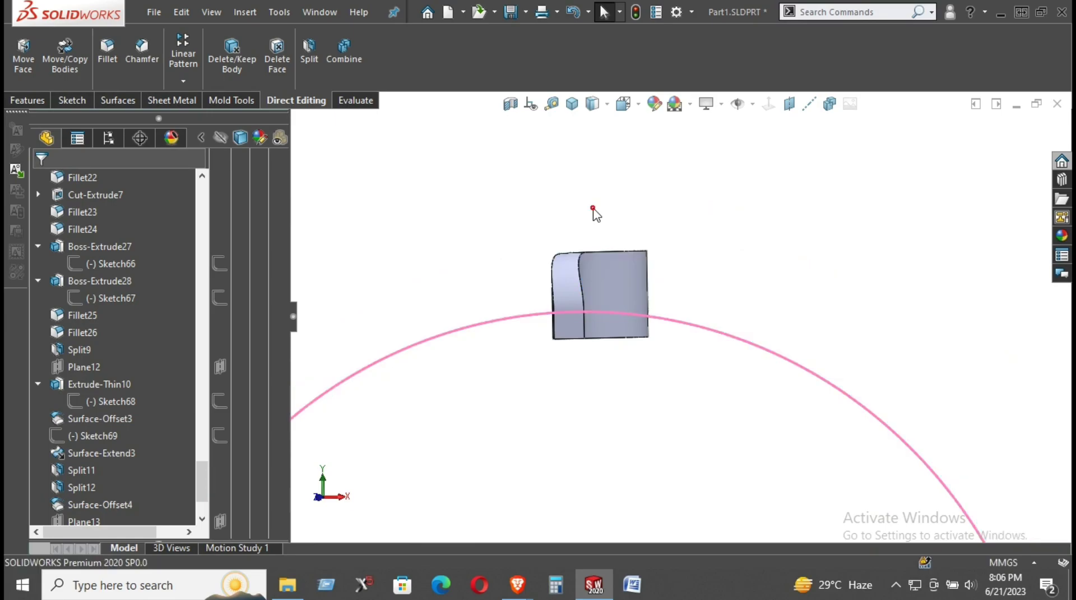
# Show the hidden solid body Split9 alongside the trimmed tread strip.
pyautogui.moveTo(592, 208); pyautogui.dragTo(633, 429, button='middle')
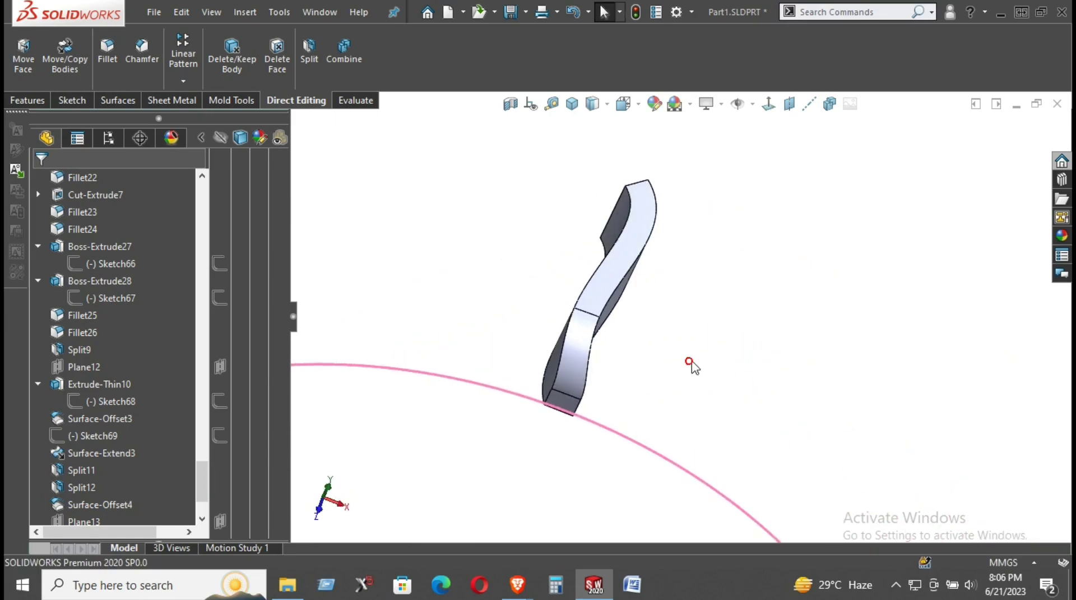
pyautogui.scroll(5, 690, 366)
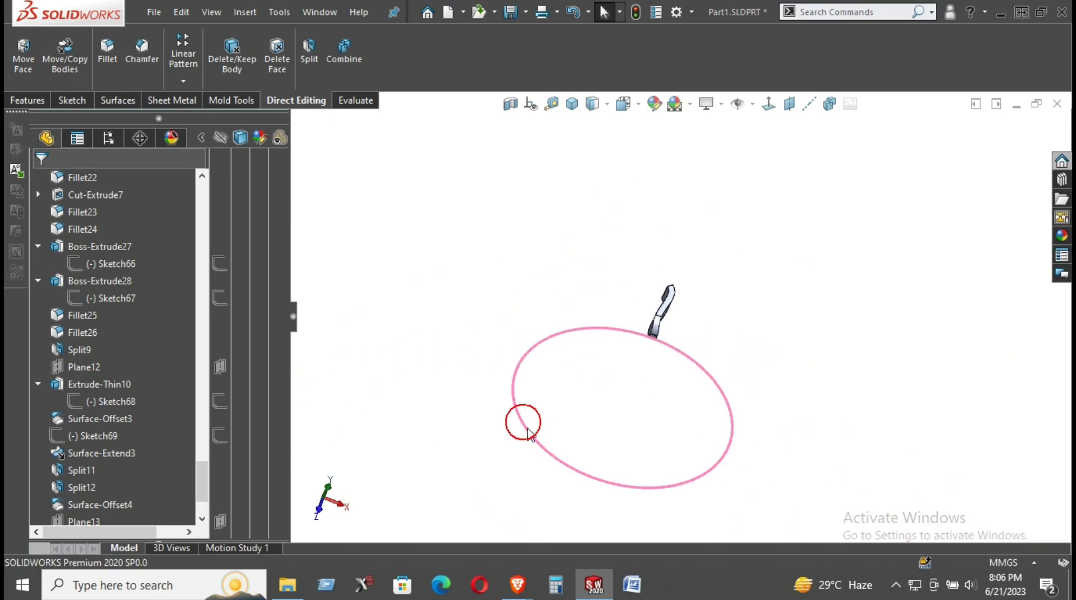
pyautogui.scroll(-5, 712, 365)
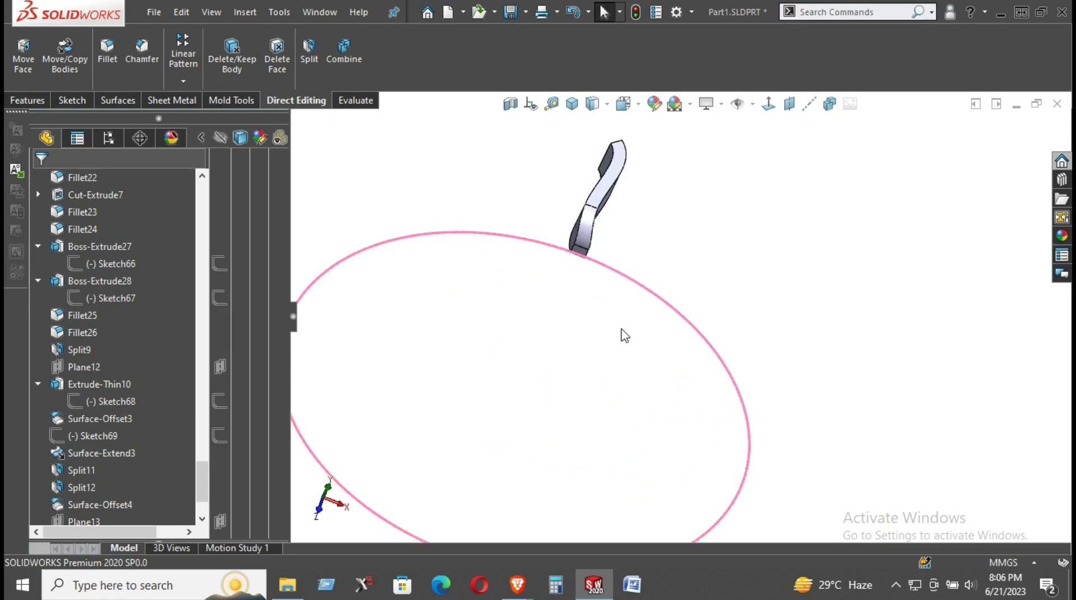
pyautogui.moveTo(685, 306); pyautogui.dragTo(721, 252, button='middle')
pyautogui.scroll(10, 81, 236)
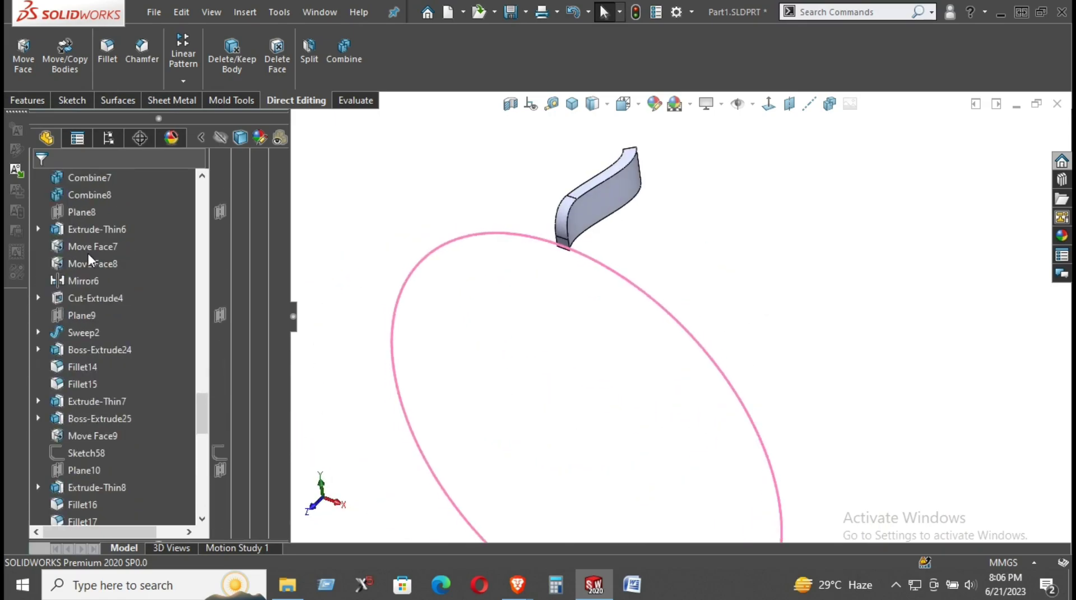
pyautogui.scroll(15, 90, 264)
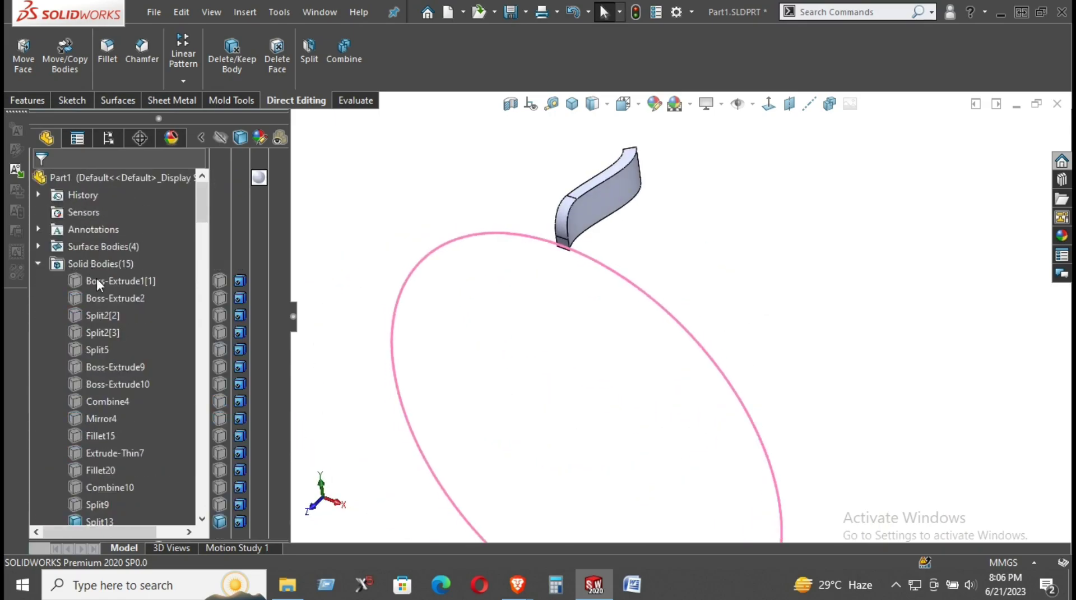
pyautogui.scroll(-5, 91, 268)
pyautogui.click(220, 297)
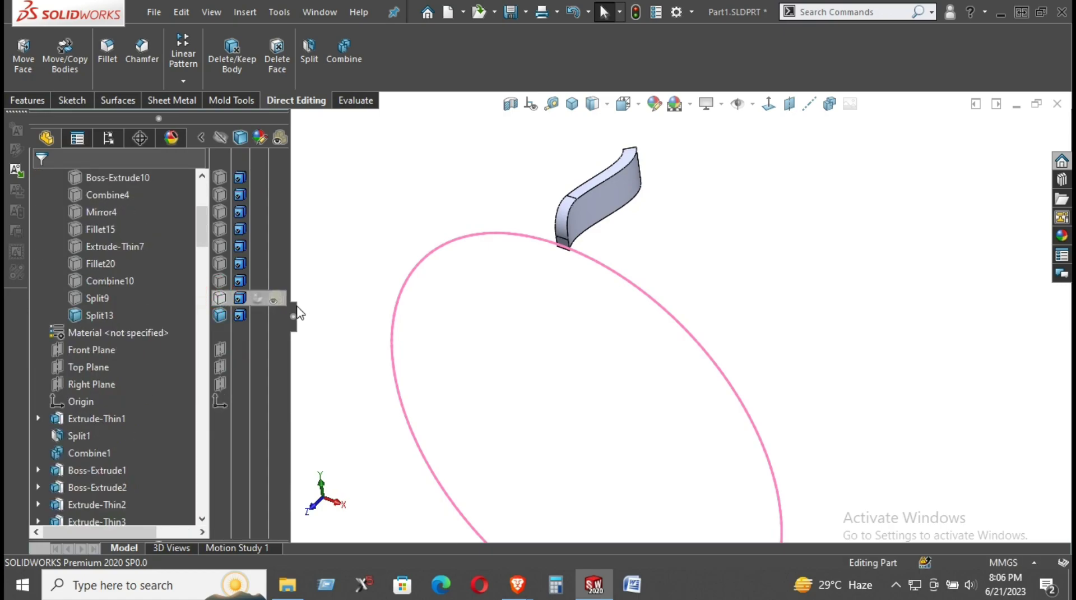
# Inspect how the trimmed tread strip sits on the wheel from several angles.
pyautogui.click(505, 339)
pyautogui.click(810, 227)
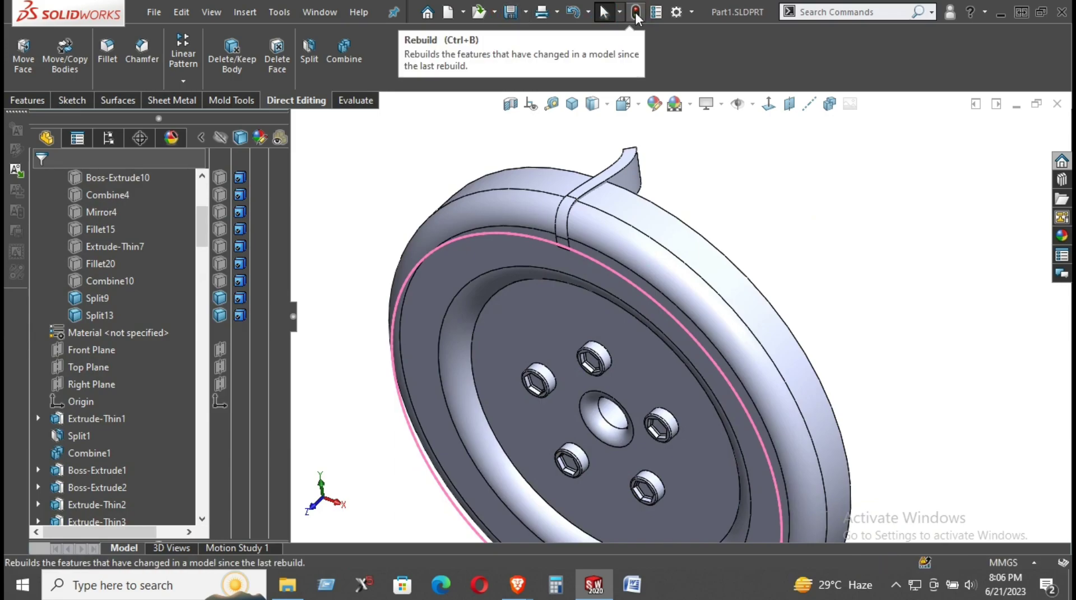
pyautogui.moveTo(733, 175); pyautogui.dragTo(580, 279, button='middle')
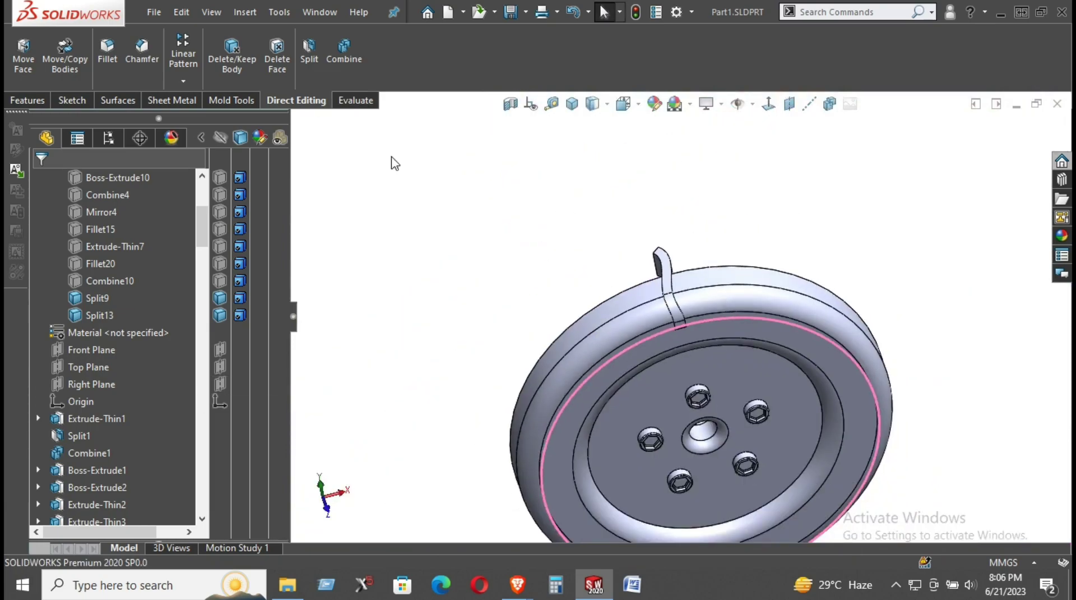
pyautogui.scroll(-6, 644, 343)
pyautogui.scroll(-4, 566, 330)
pyautogui.scroll(-4, 1003, 288)
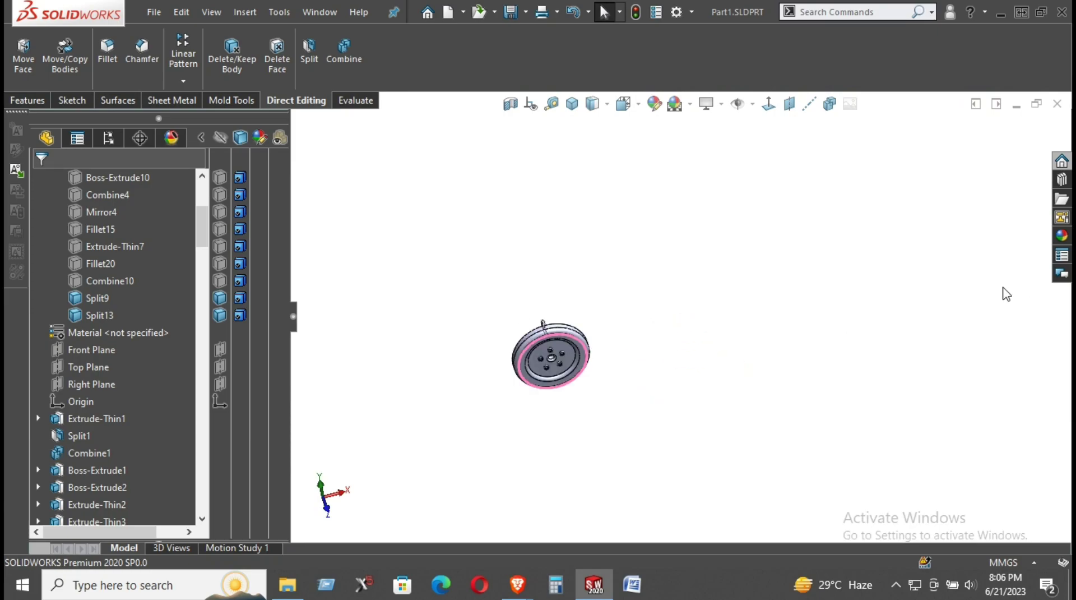
# Look through the hidden solid bodies from Boss-Extrude10 to Combine10 to identify the finished treaded wheel.
pyautogui.click(111, 283)
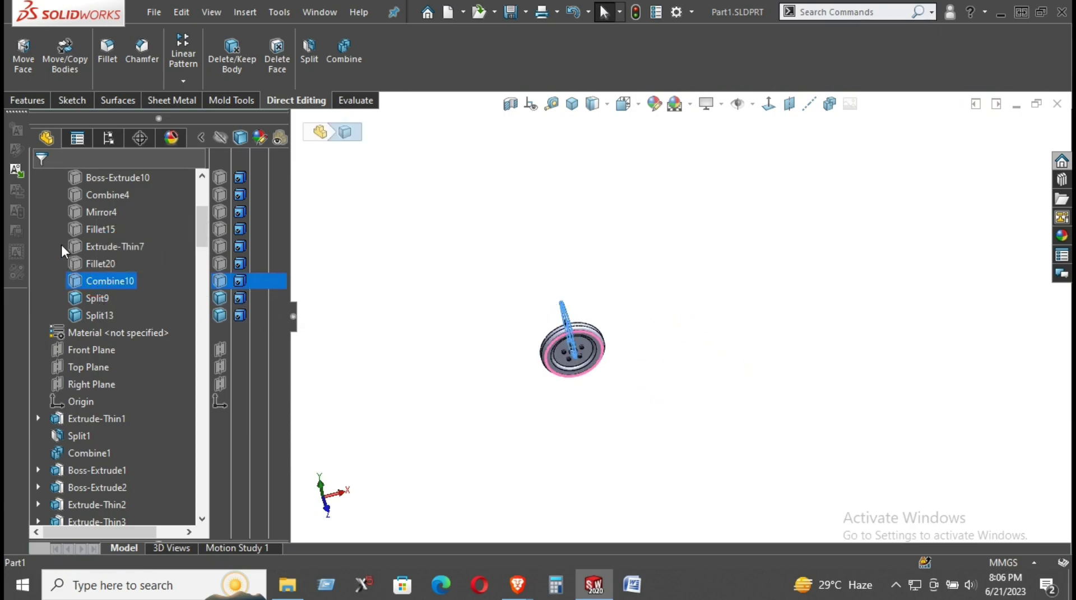
pyautogui.click(104, 229)
pyautogui.click(102, 210)
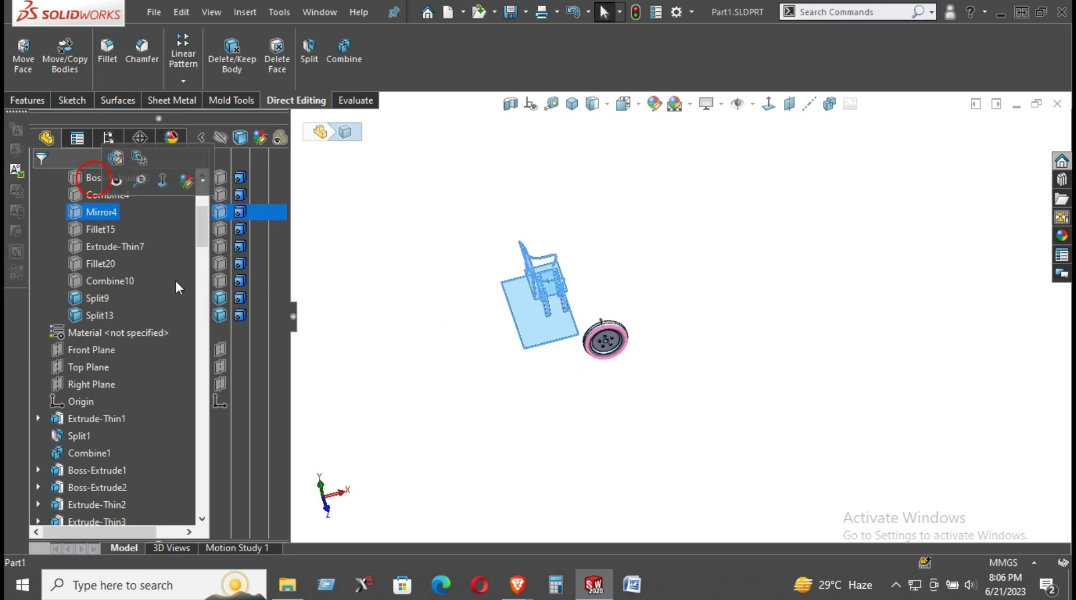
pyautogui.click(110, 177)
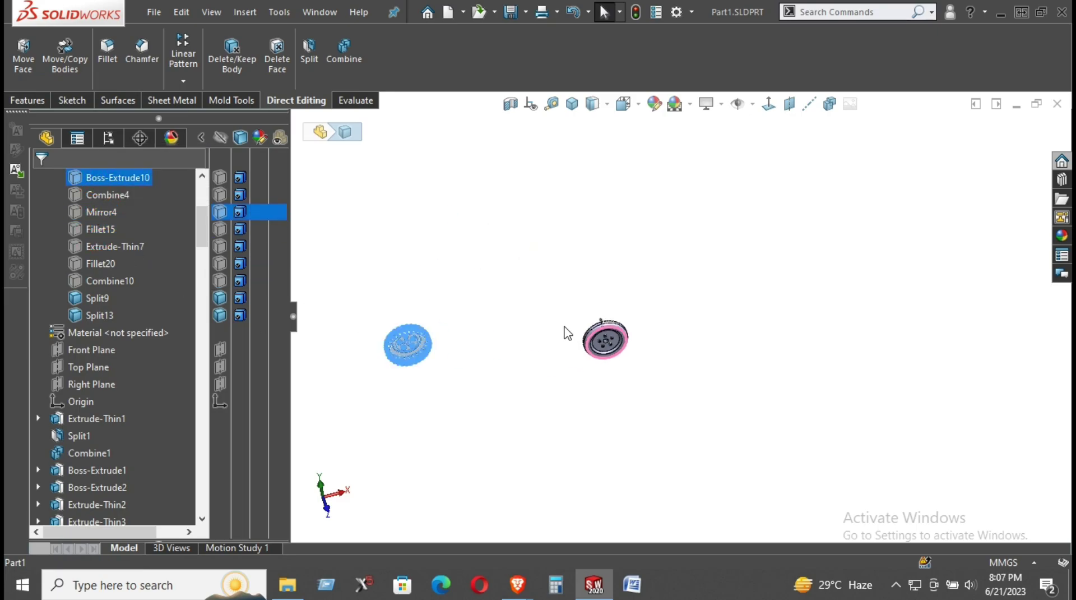
pyautogui.click(107, 197)
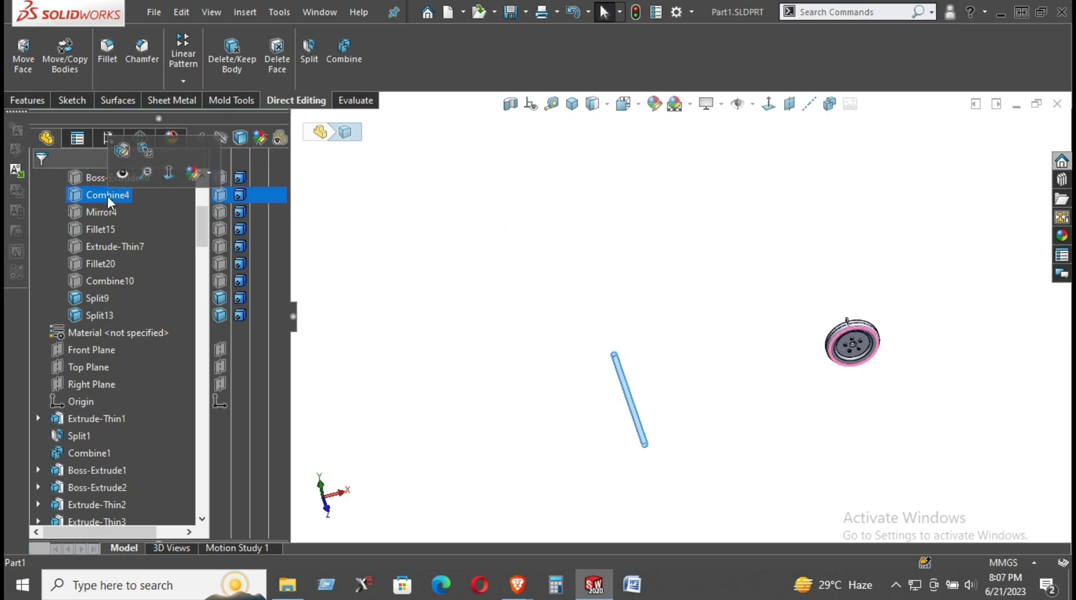
pyautogui.click(106, 227)
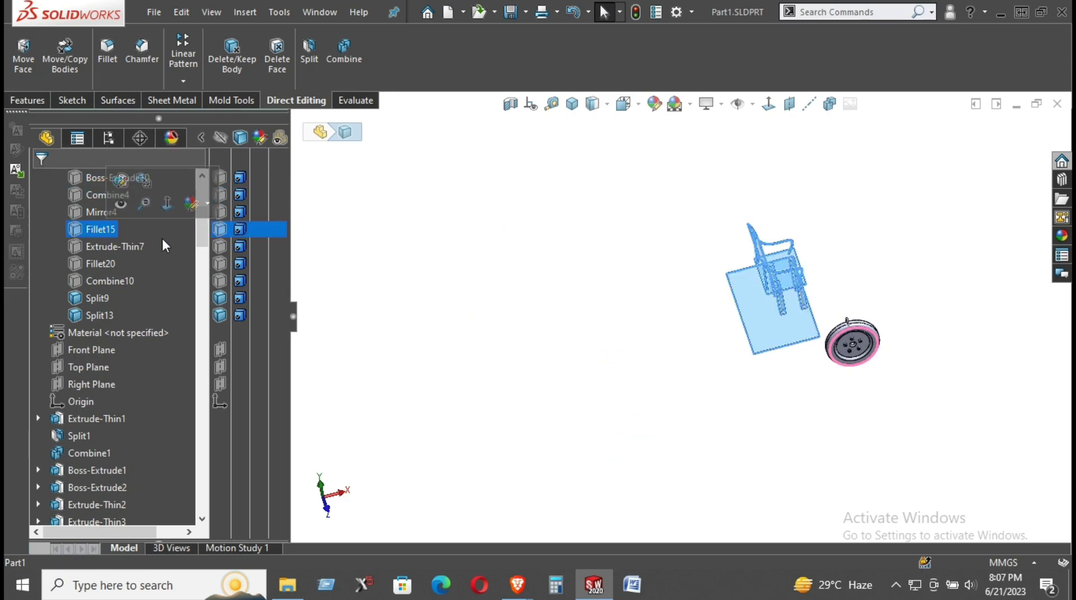
pyautogui.click(109, 248)
pyautogui.click(100, 264)
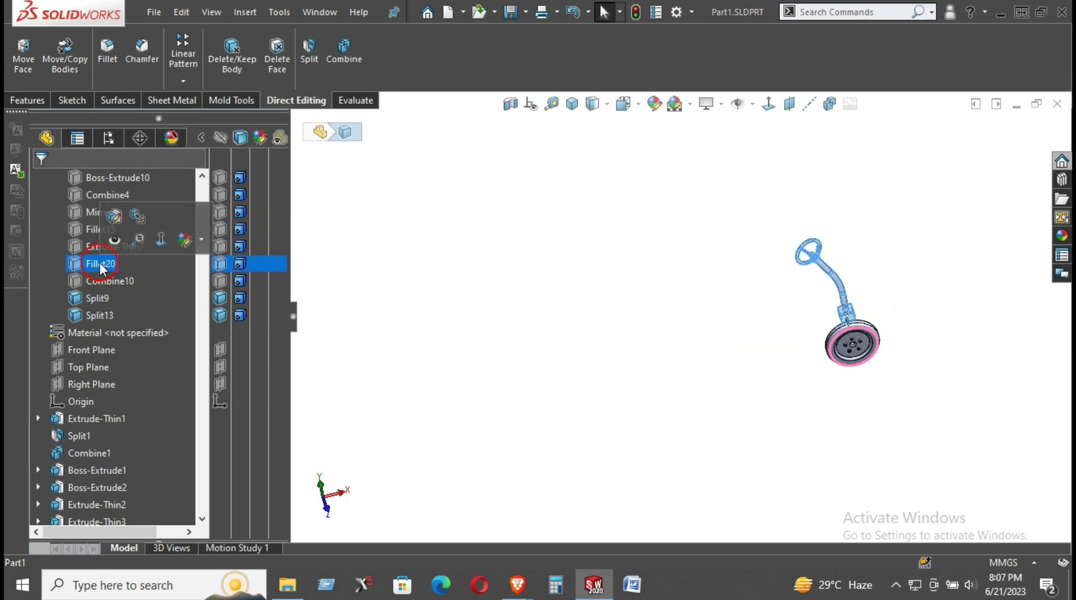
pyautogui.click(94, 178)
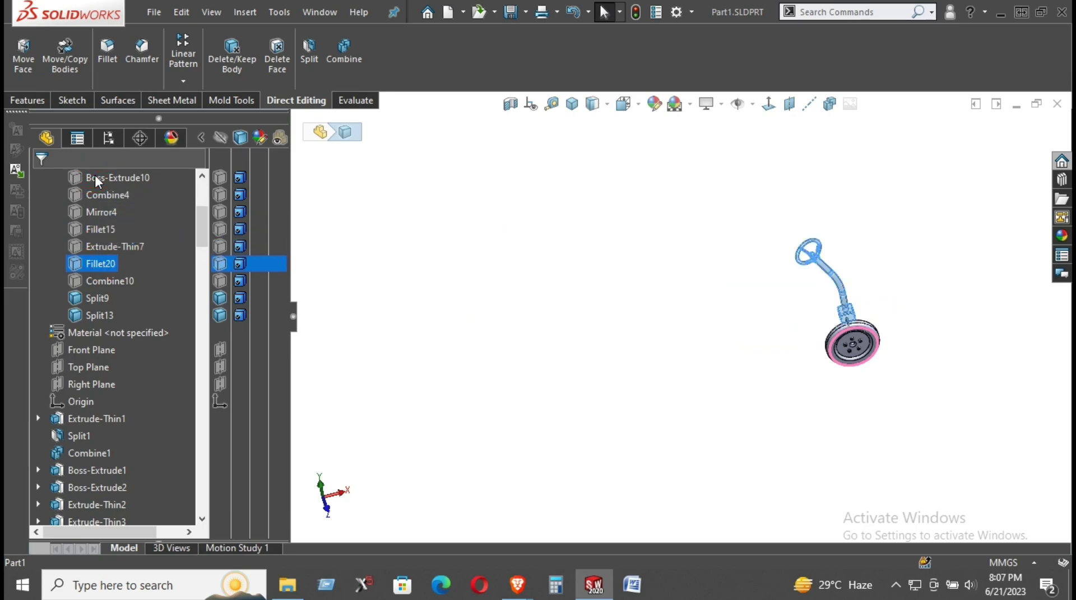
# Show the finished treaded wheel, hidden solid body Combine4, as a reference for the tread shape.
pyautogui.scroll(3, 99, 182)
pyautogui.click(90, 377)
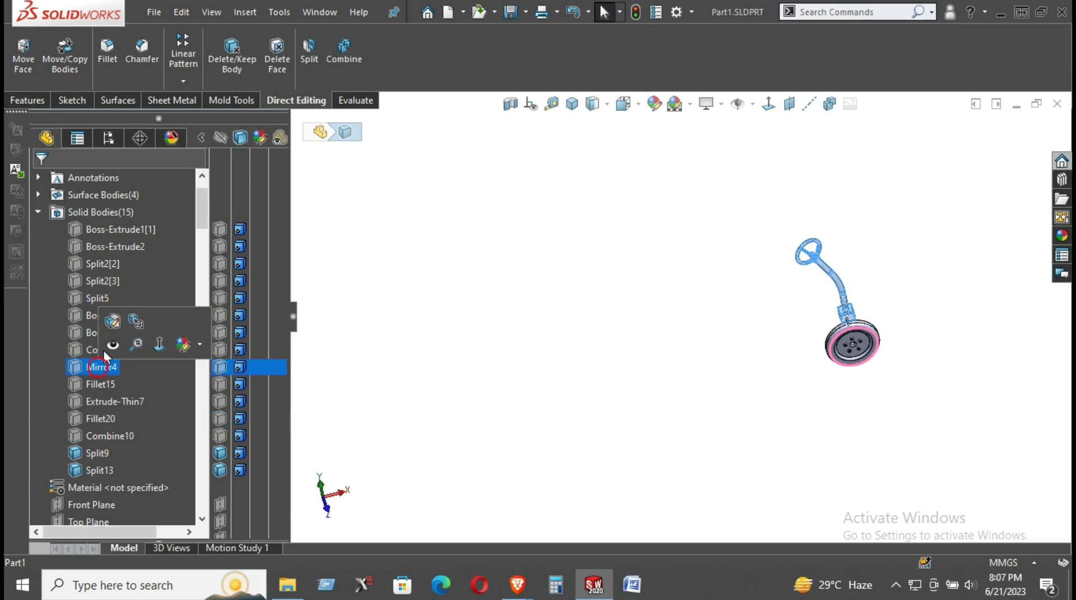
pyautogui.click(92, 318)
pyautogui.click(87, 334)
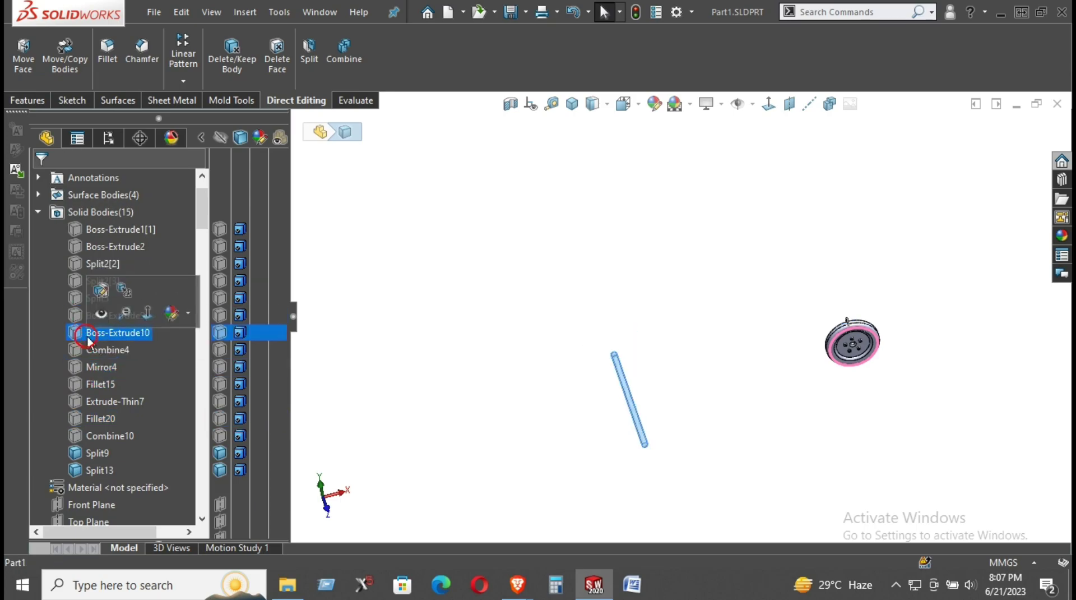
pyautogui.click(126, 351)
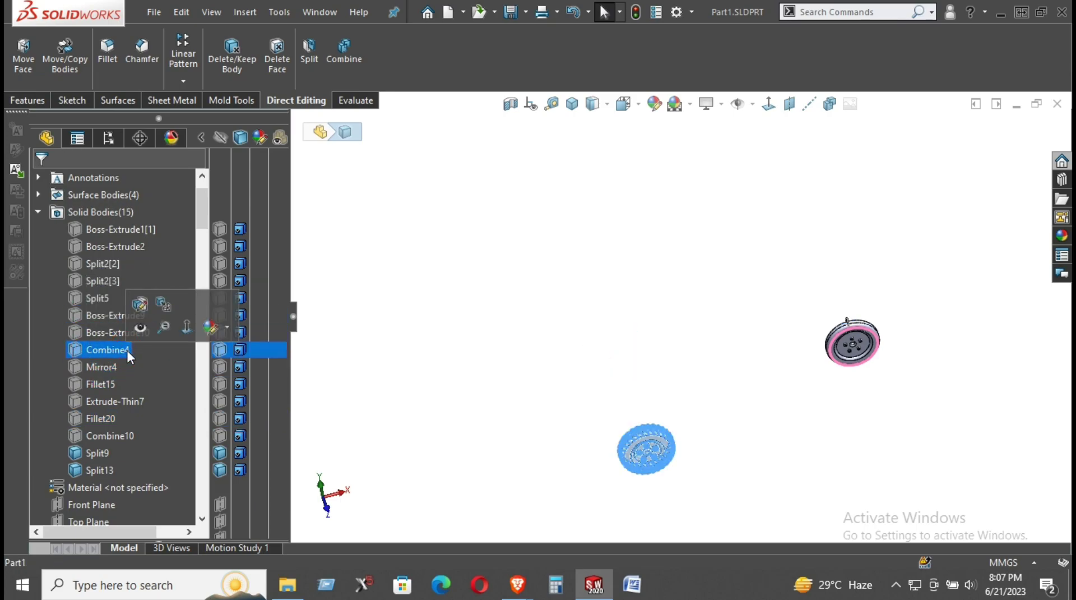
pyautogui.click(223, 350)
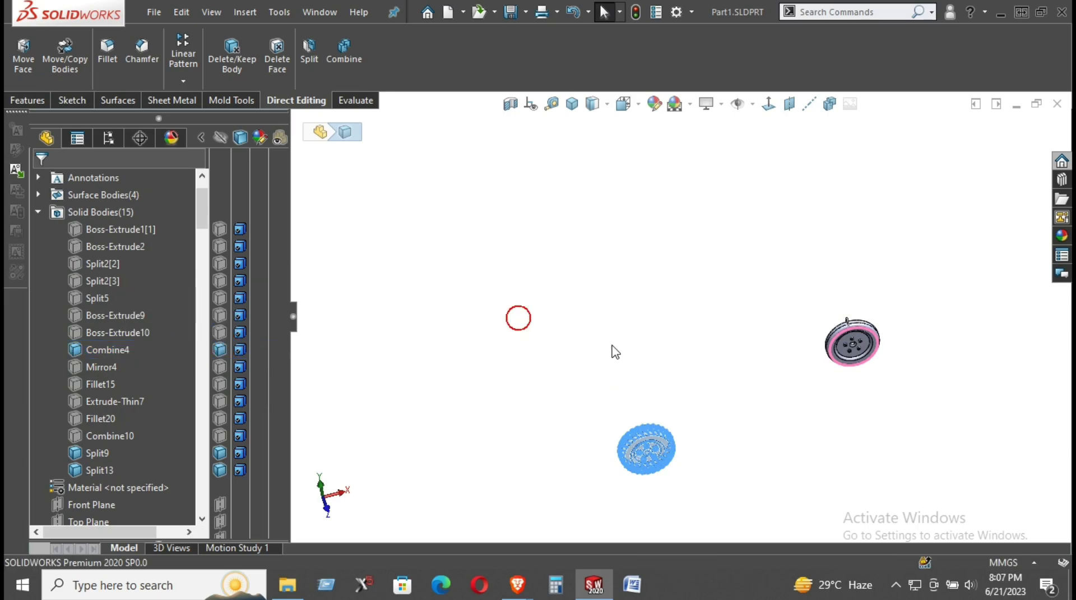
# Compare the S-shaped treads on the finished wheel with the single strip on the other wheel.
pyautogui.scroll(-3, 626, 392)
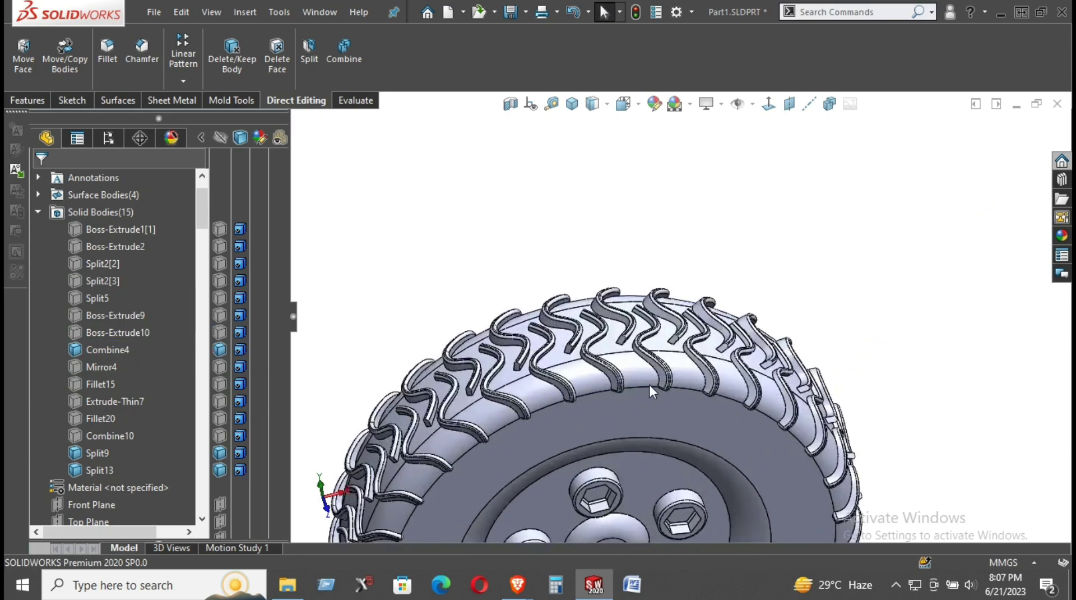
pyautogui.scroll(3, 673, 379)
pyautogui.scroll(3, 783, 317)
pyautogui.scroll(-6, 802, 252)
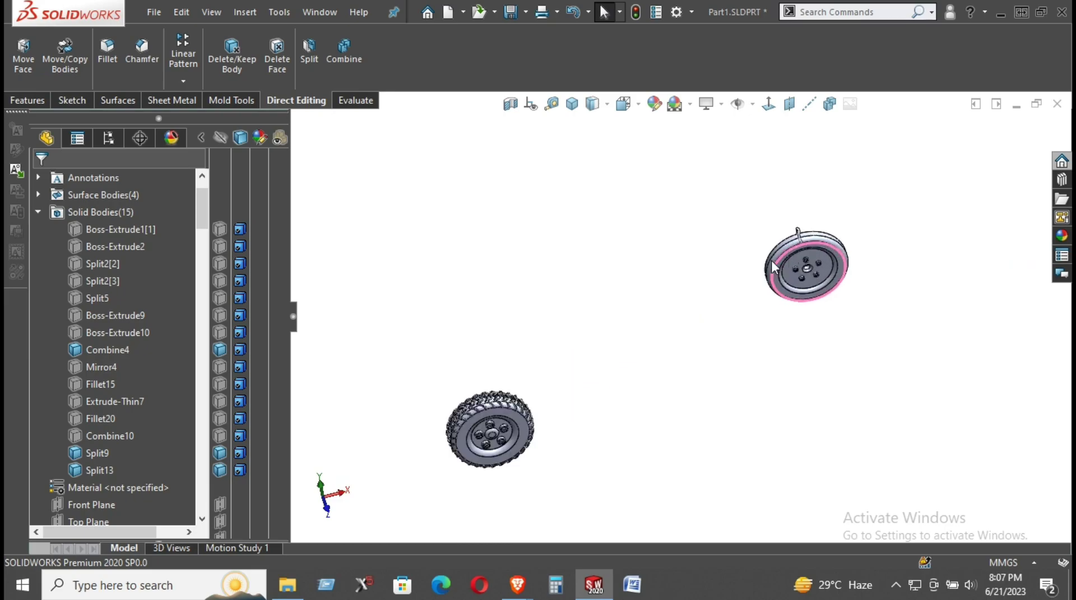
pyautogui.scroll(-2, 746, 251)
pyautogui.moveTo(746, 251); pyautogui.dragTo(737, 292, button='middle')
# Look through the most recent features and sketches to find the tread strip's profile sketch.
pyautogui.scroll(-15, 133, 450)
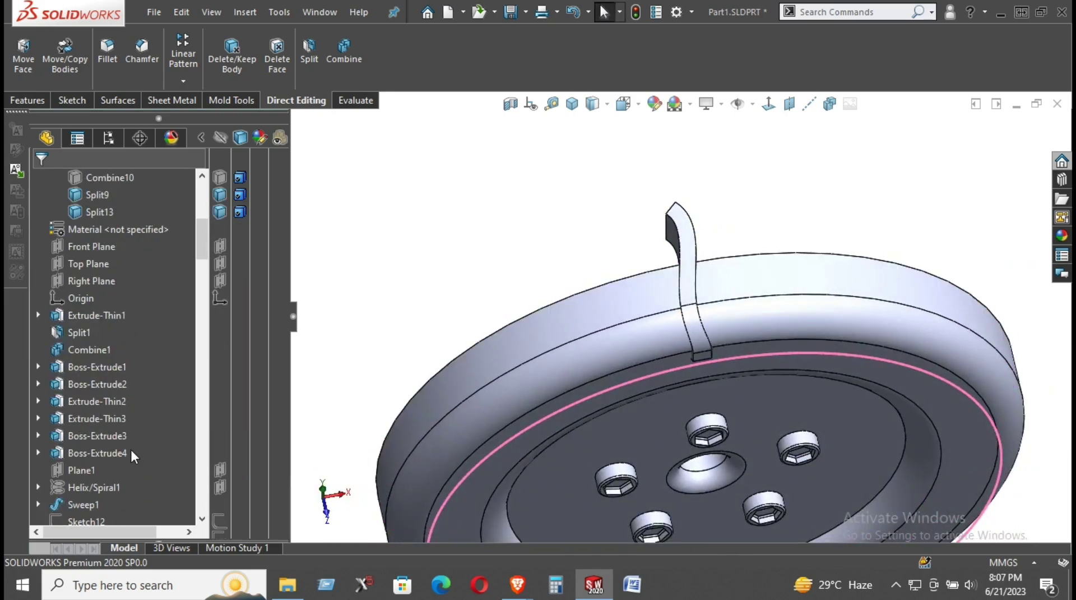
pyautogui.scroll(-15, 132, 450)
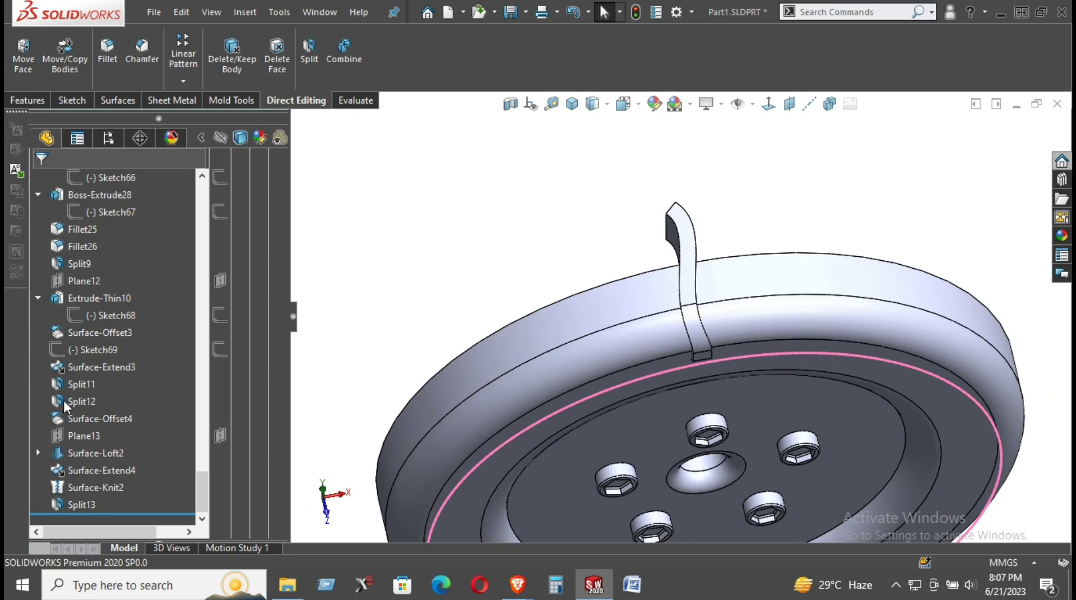
pyautogui.click(93, 317)
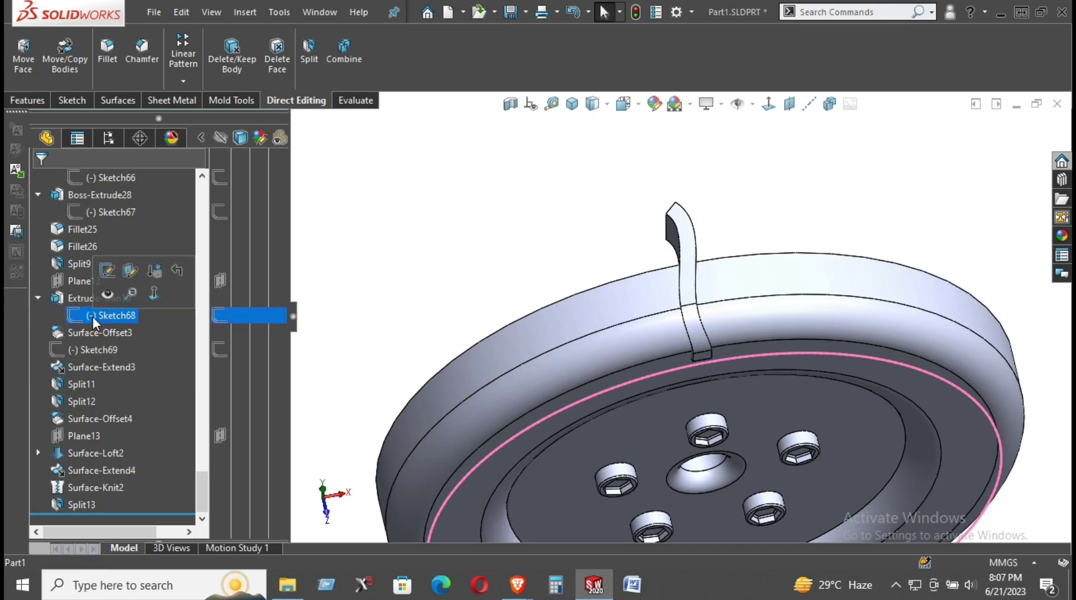
pyautogui.click(86, 350)
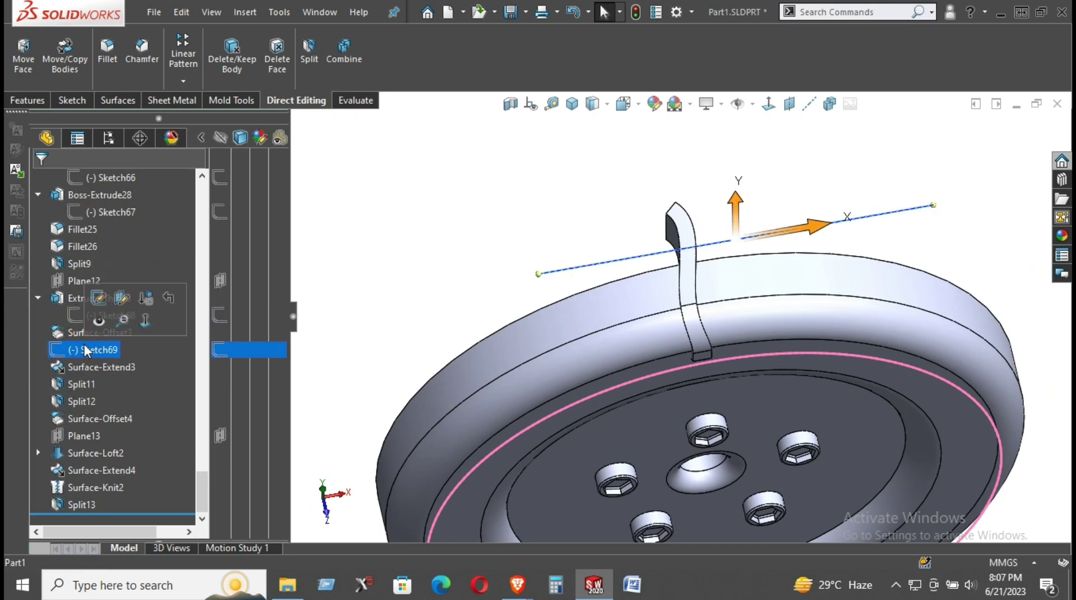
pyautogui.click(83, 385)
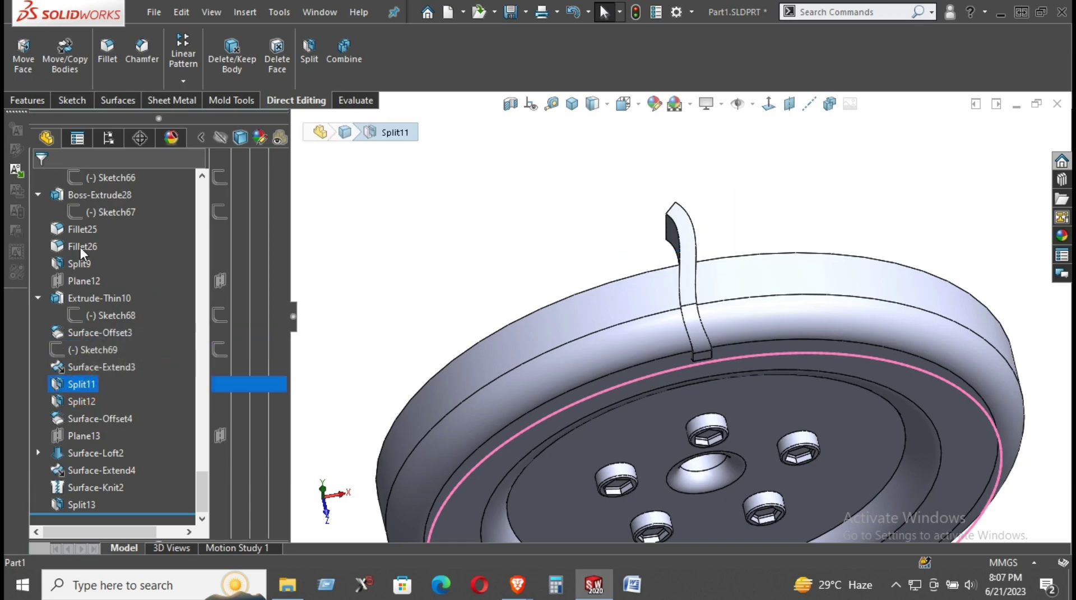
pyautogui.click(96, 213)
pyautogui.scroll(1, 88, 247)
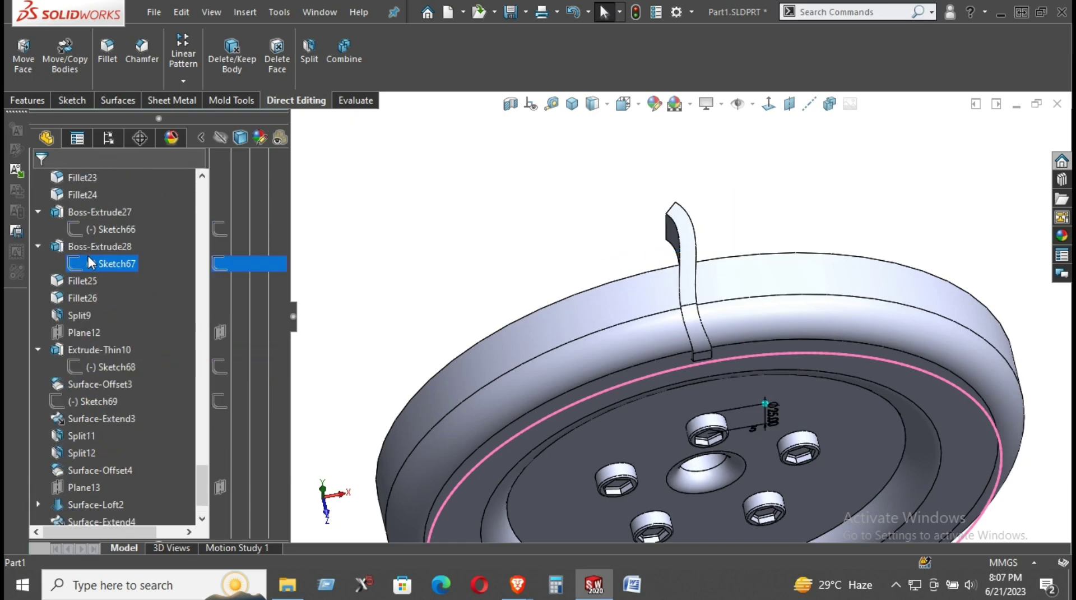
pyautogui.click(78, 331)
pyautogui.click(83, 367)
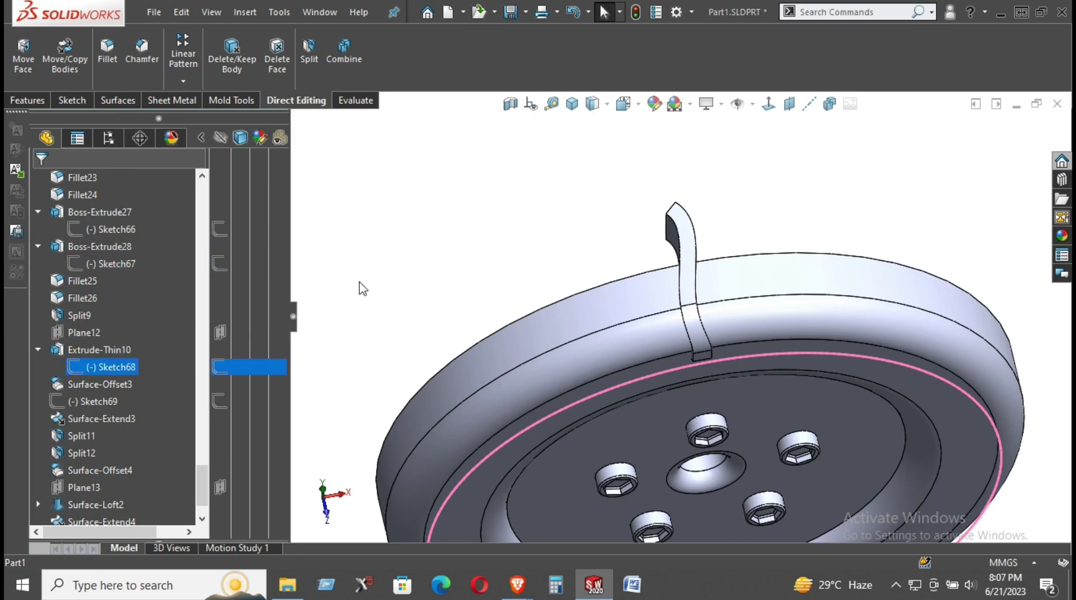
pyautogui.click(420, 276)
pyautogui.scroll(3, 459, 287)
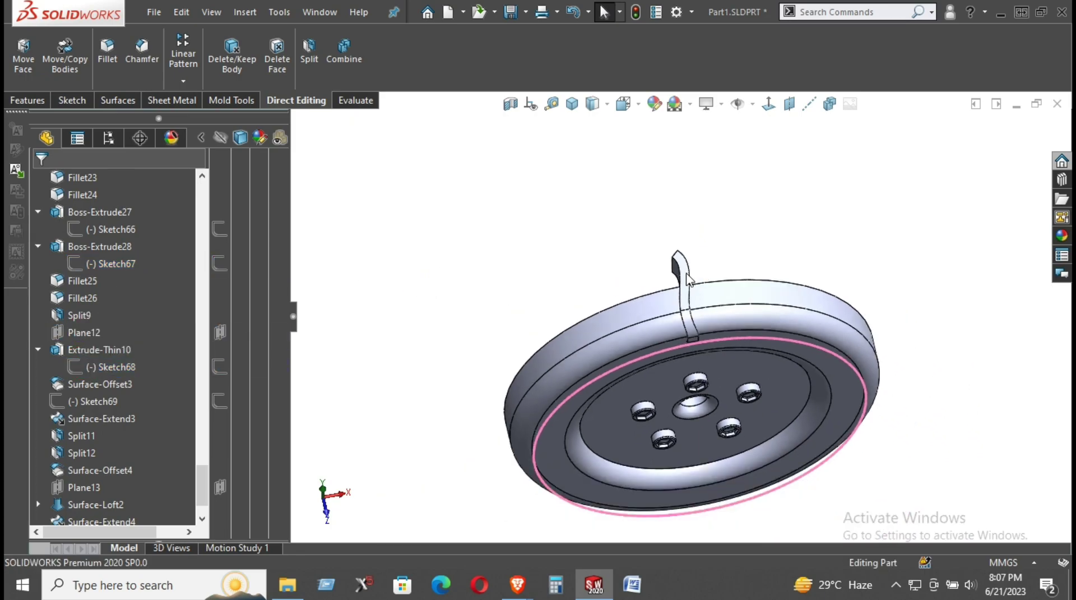
# Open Sketch68, the tread strip's spline profile under Extrude-Thin10, for editing and view it normal to its plane.
pyautogui.click(688, 279)
pyautogui.moveTo(724, 303); pyautogui.dragTo(773, 294, button='middle')
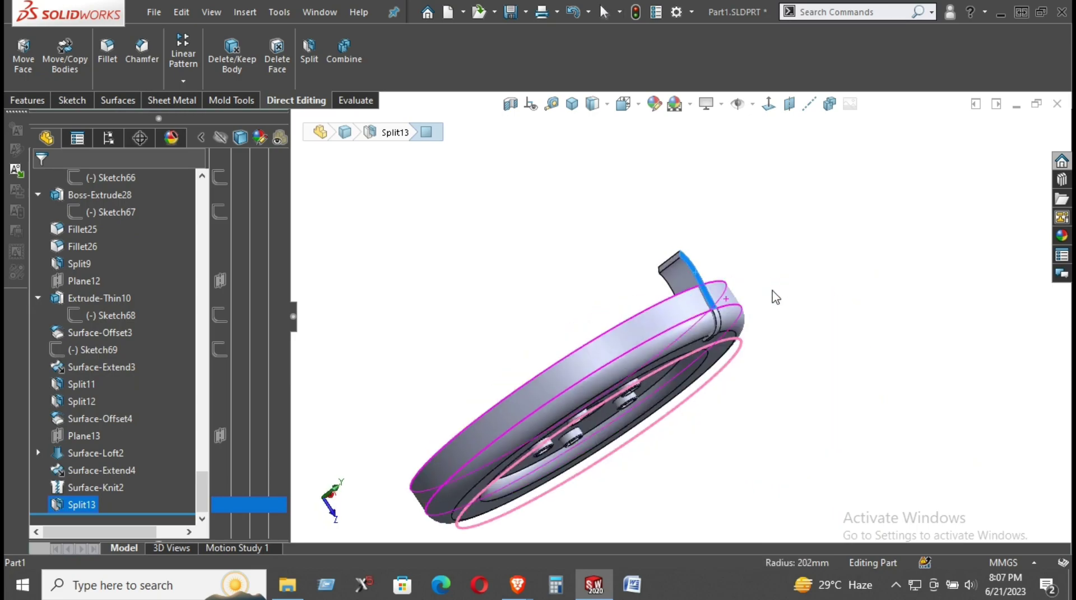
pyautogui.click(673, 279)
pyautogui.click(94, 315)
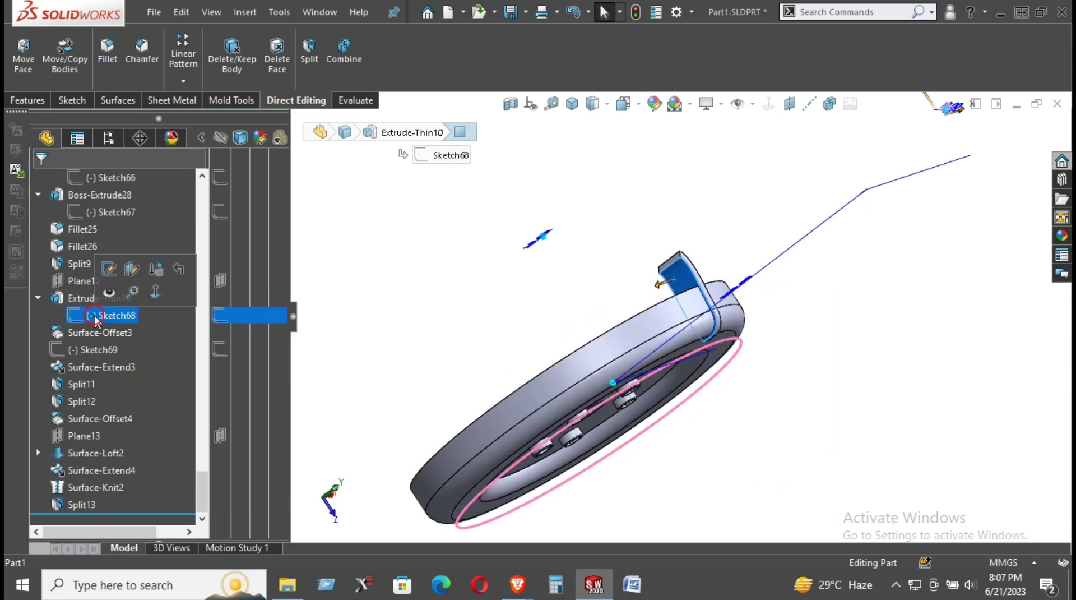
pyautogui.click(109, 269)
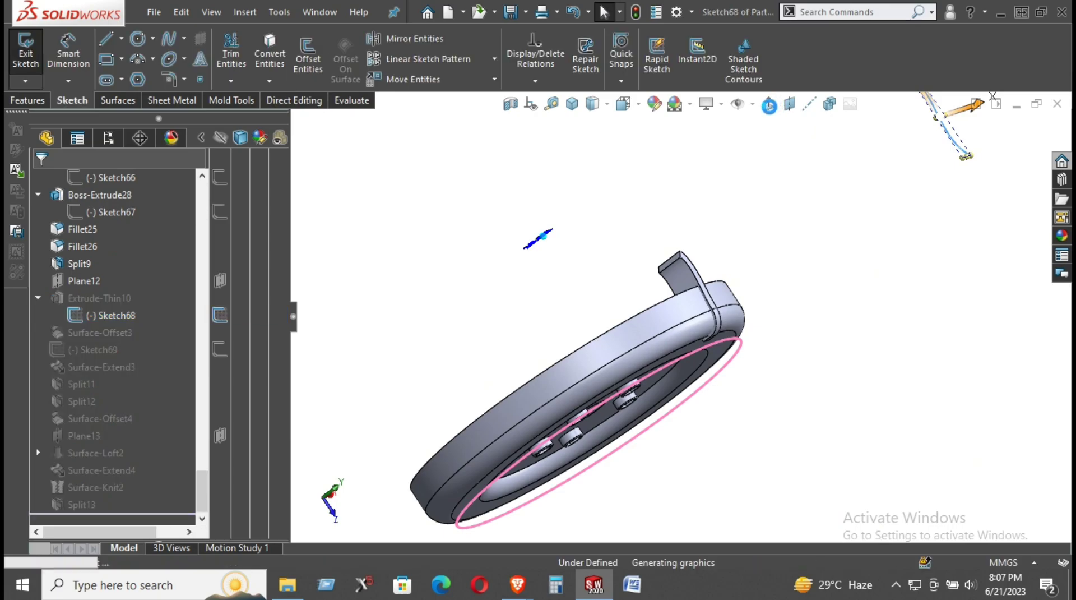
pyautogui.click(769, 104)
pyautogui.scroll(-13, 861, 244)
pyautogui.scroll(4, 563, 362)
pyautogui.scroll(-5, 562, 363)
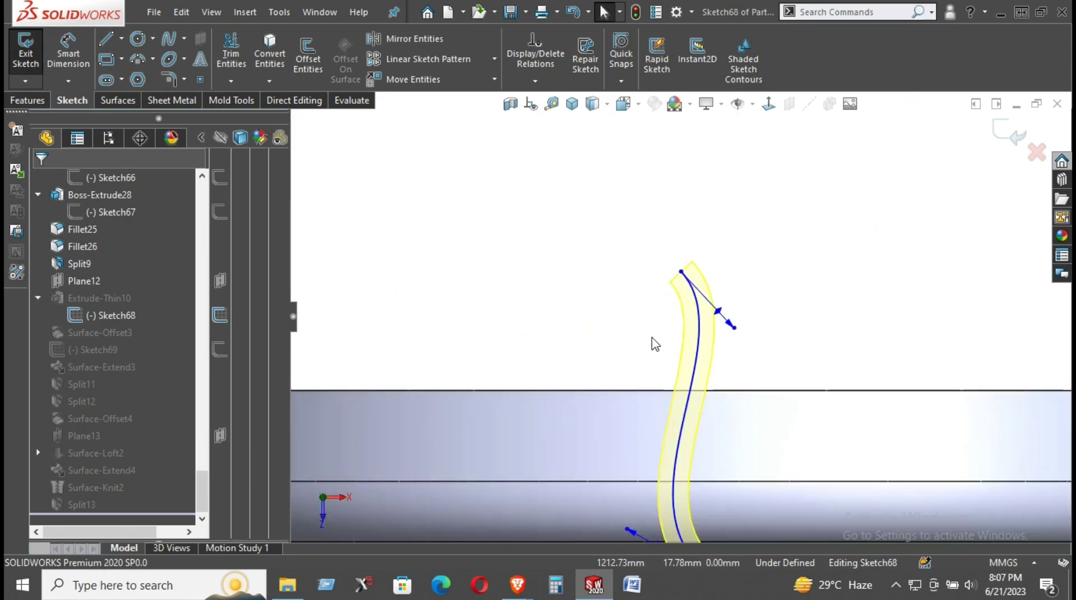
# Reshape the strip's spline into a stronger S by adjusting both end tangents and moving its outer endpoint to about X 1225.43, Z -20.58 mm, then rebuild.
pyautogui.moveTo(733, 330); pyautogui.dragTo(769, 351)
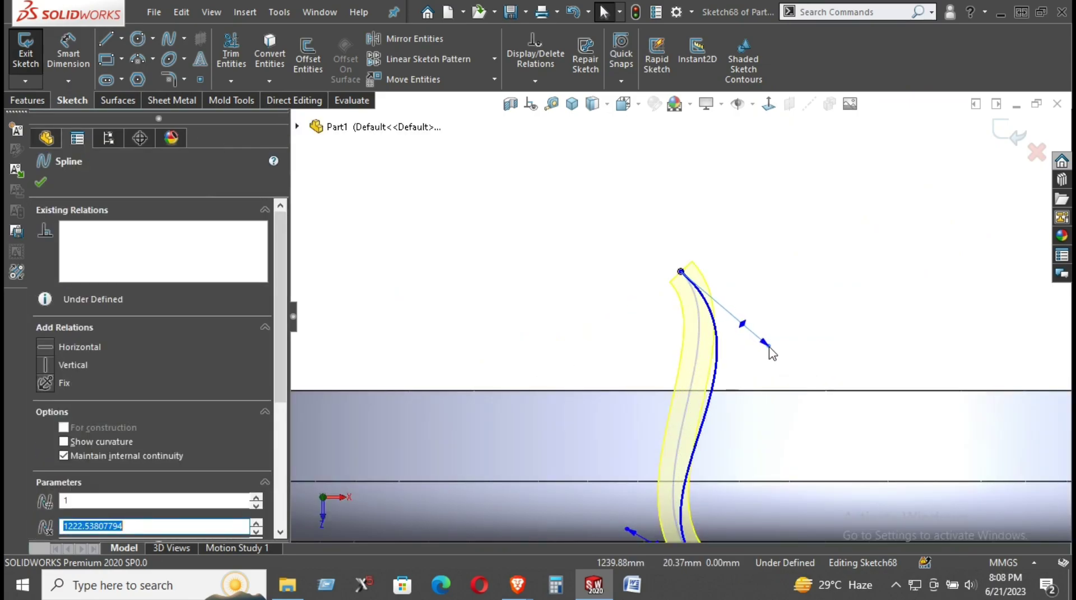
pyautogui.scroll(5, 684, 320)
pyautogui.moveTo(652, 446); pyautogui.dragTo(630, 459)
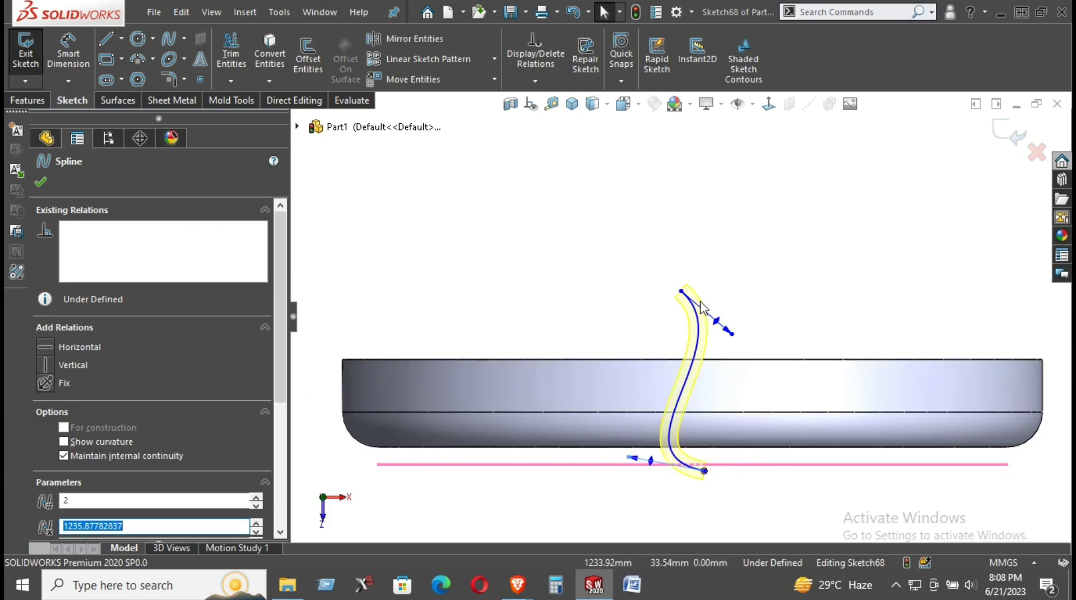
pyautogui.moveTo(681, 292); pyautogui.dragTo(687, 323)
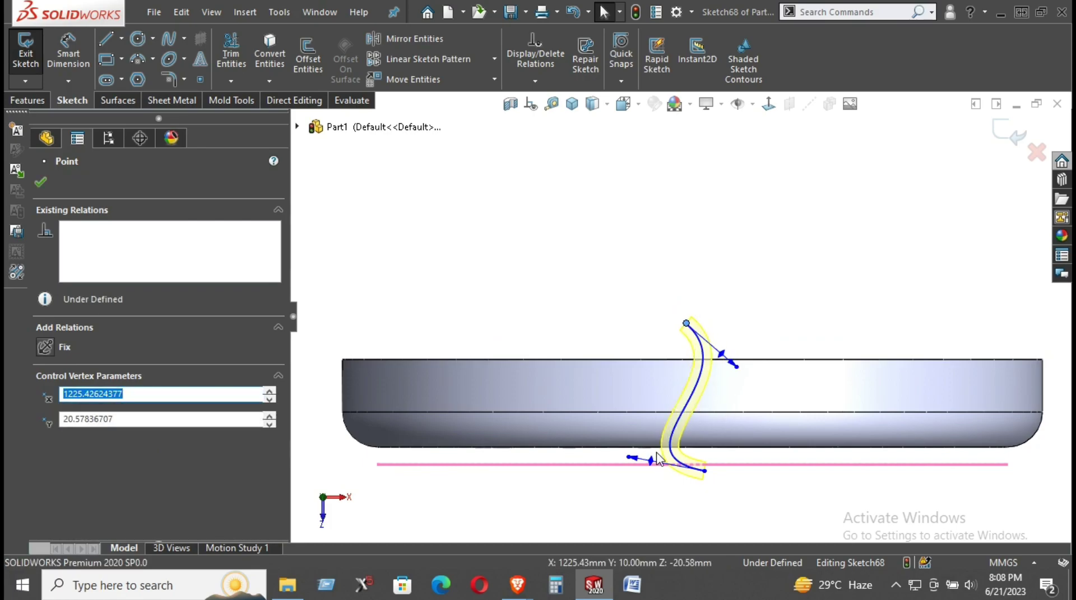
pyautogui.moveTo(632, 463); pyautogui.dragTo(620, 418)
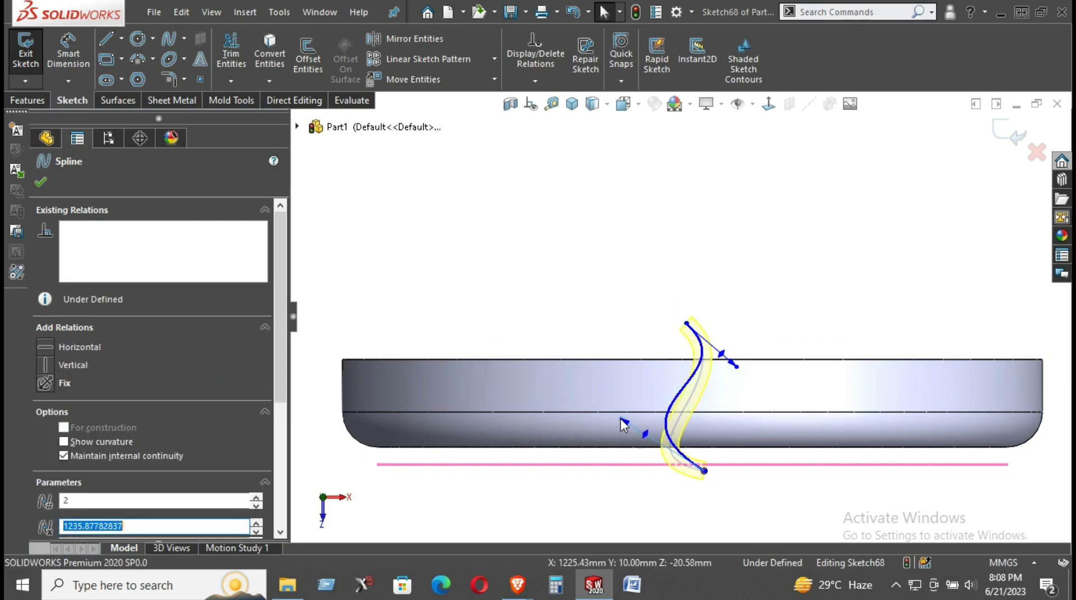
pyautogui.moveTo(734, 372); pyautogui.dragTo(755, 388)
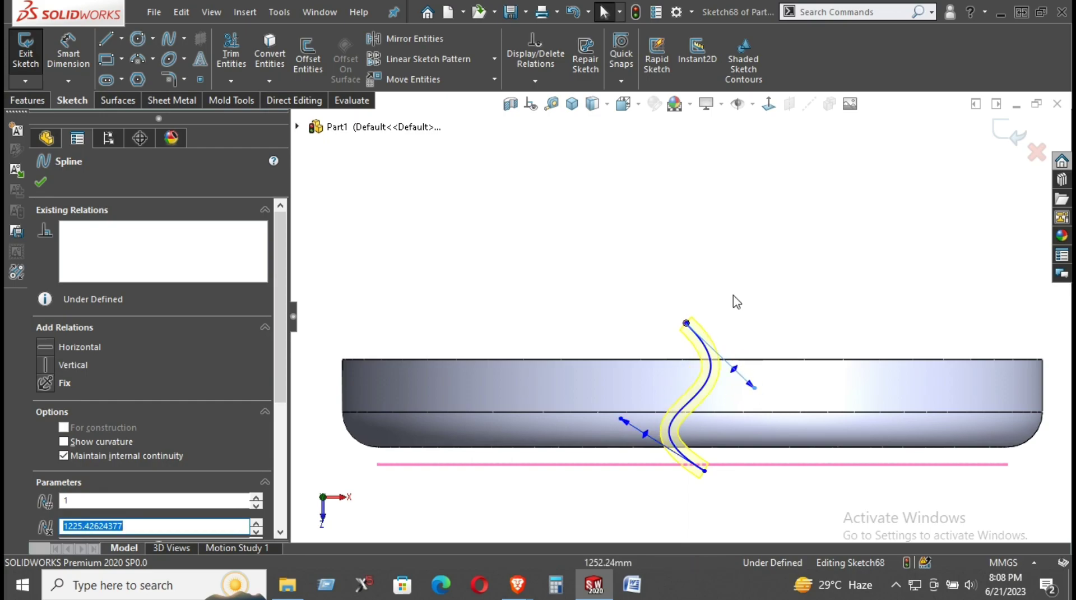
pyautogui.click(810, 235)
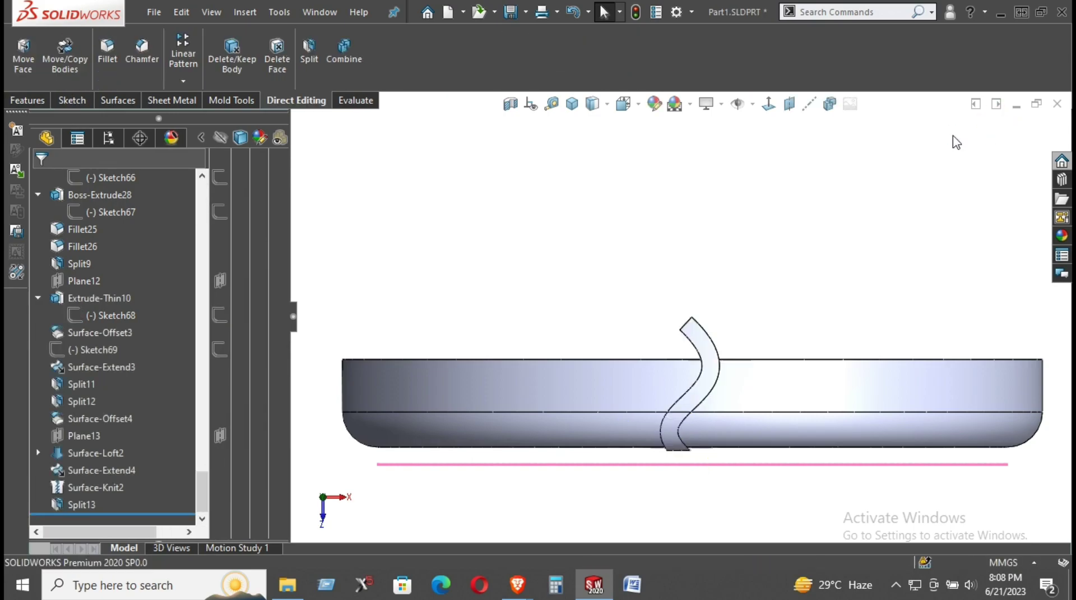
pyautogui.moveTo(754, 318); pyautogui.dragTo(702, 327, button='middle')
pyautogui.scroll(-2, 727, 359)
pyautogui.scroll(1, 647, 236)
pyautogui.scroll(2, 630, 231)
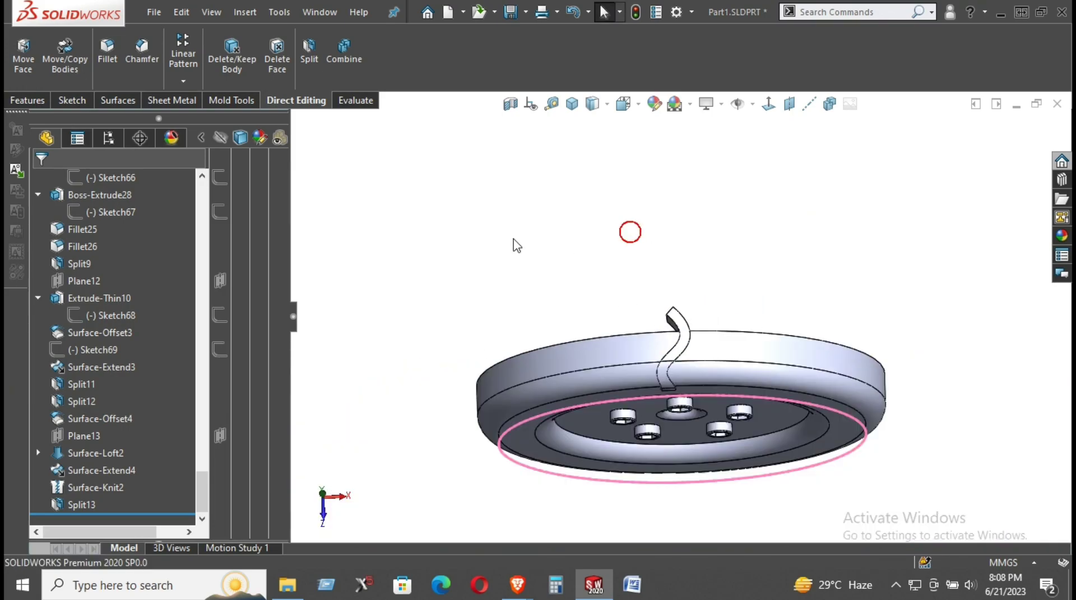
# Start a circular pattern that repeats bodies instead of features and faces, with the S-shaped tread strip as the body to pattern.
pyautogui.click(178, 82)
pyautogui.click(208, 118)
pyautogui.scroll(-2, 682, 372)
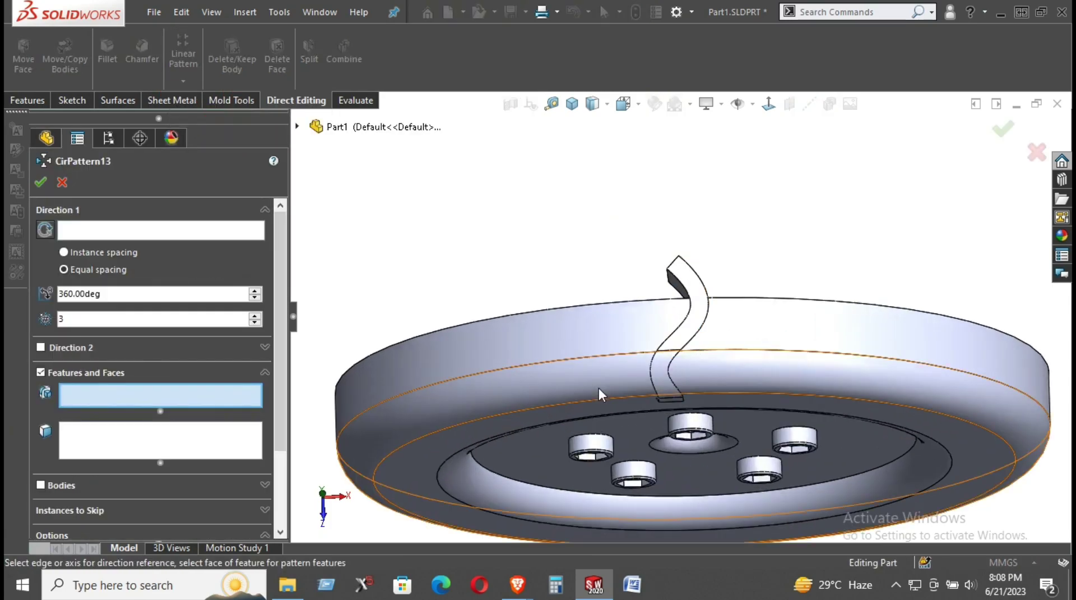
pyautogui.moveTo(608, 425); pyautogui.dragTo(614, 292, button='middle')
pyautogui.click(632, 436)
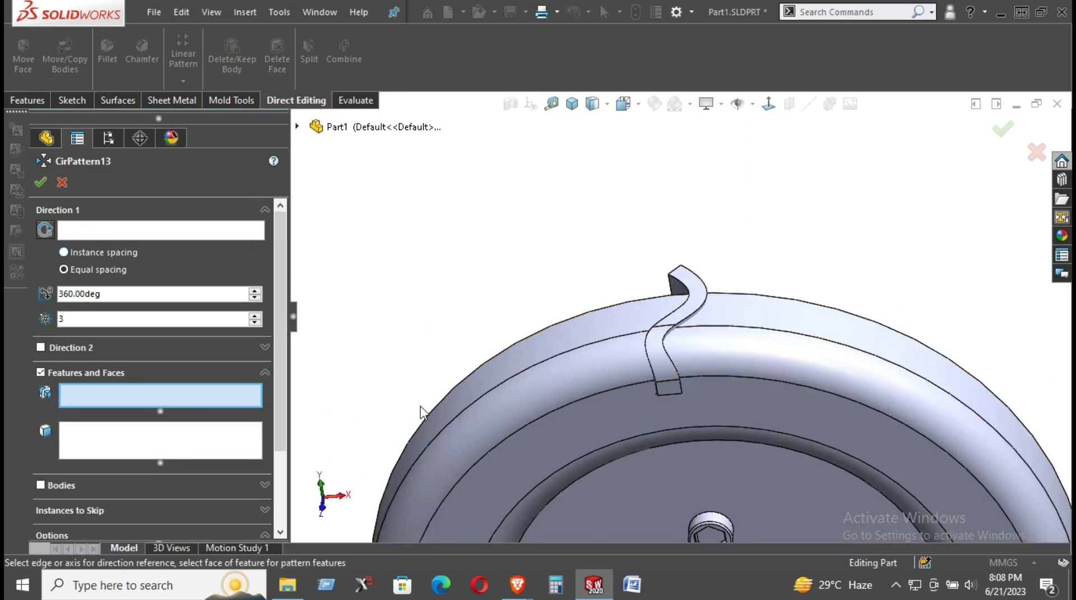
pyautogui.click(661, 432)
pyautogui.click(109, 426)
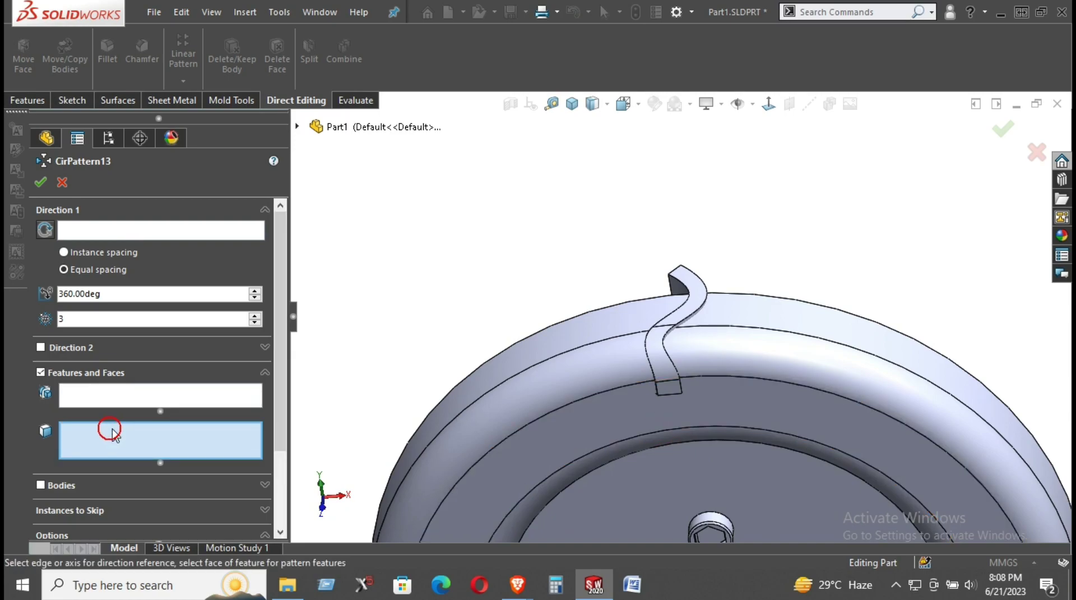
pyautogui.click(103, 395)
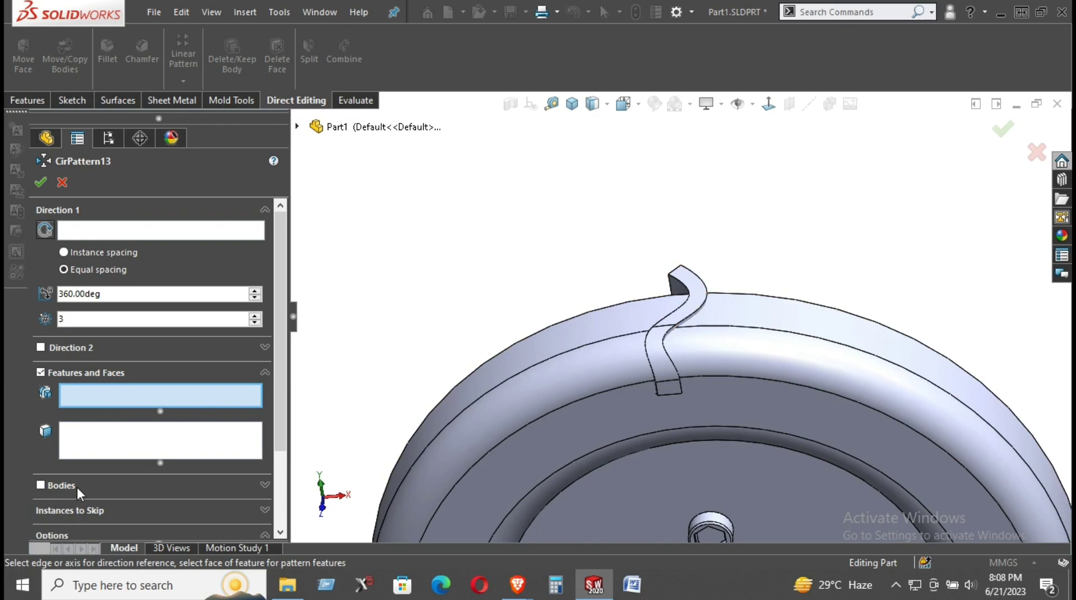
pyautogui.click(41, 372)
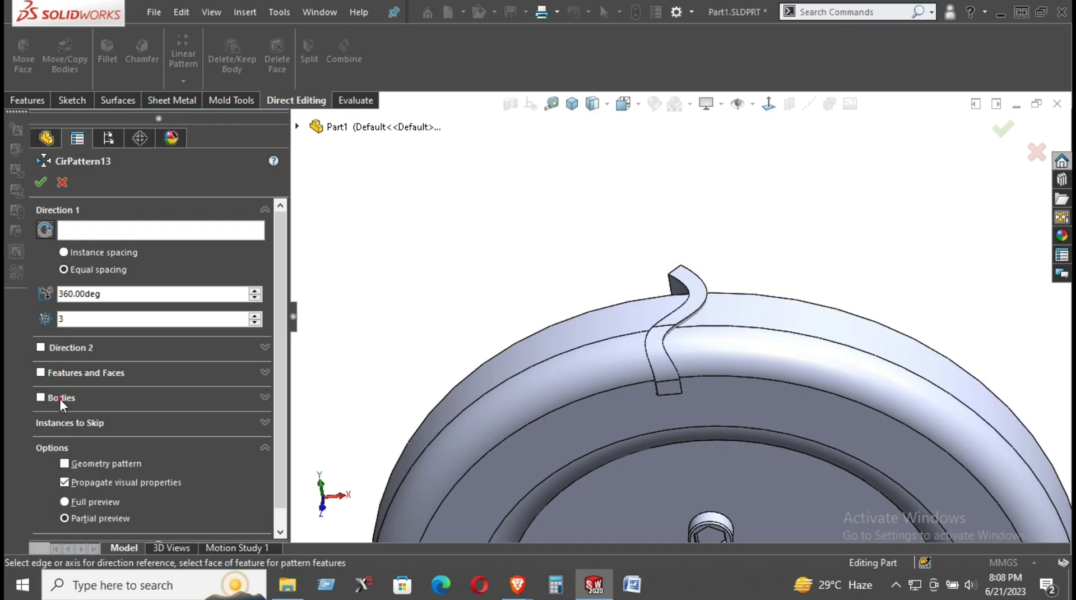
pyautogui.click(58, 398)
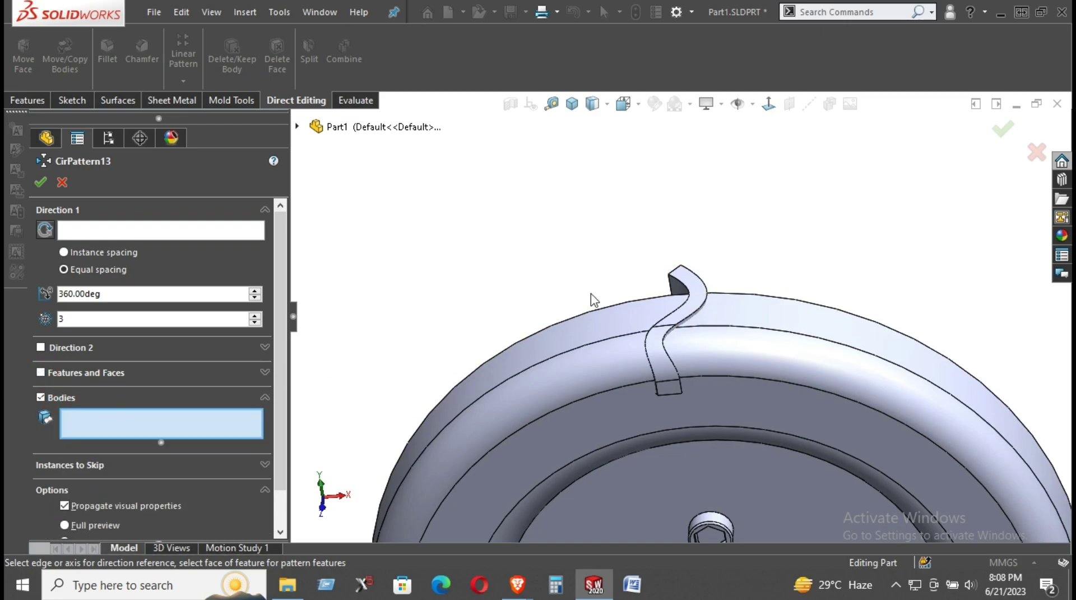
pyautogui.click(691, 292)
pyautogui.moveTo(678, 305); pyautogui.dragTo(662, 314, button='middle')
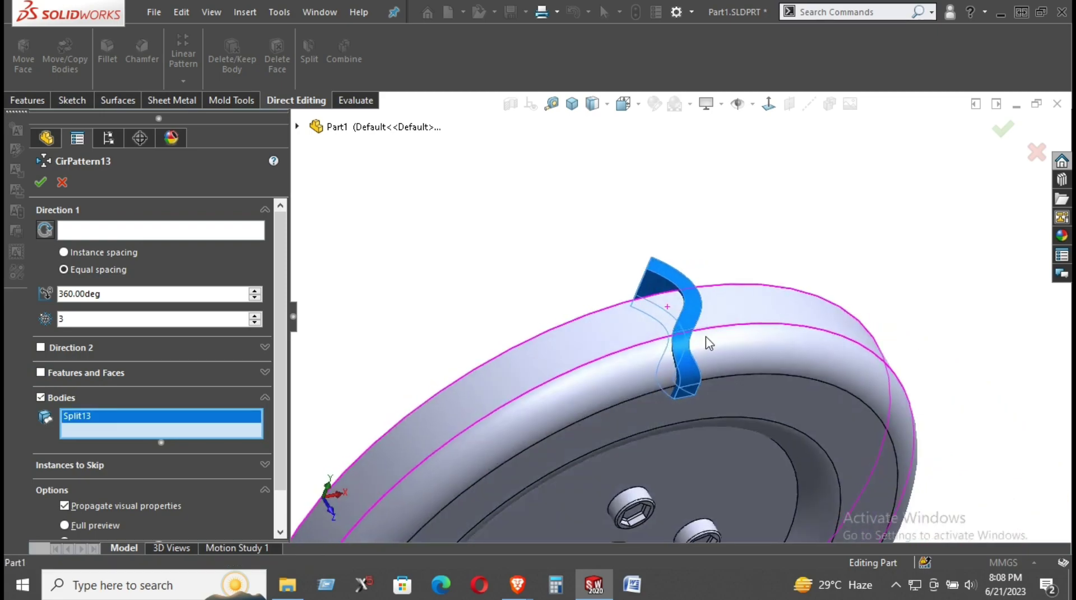